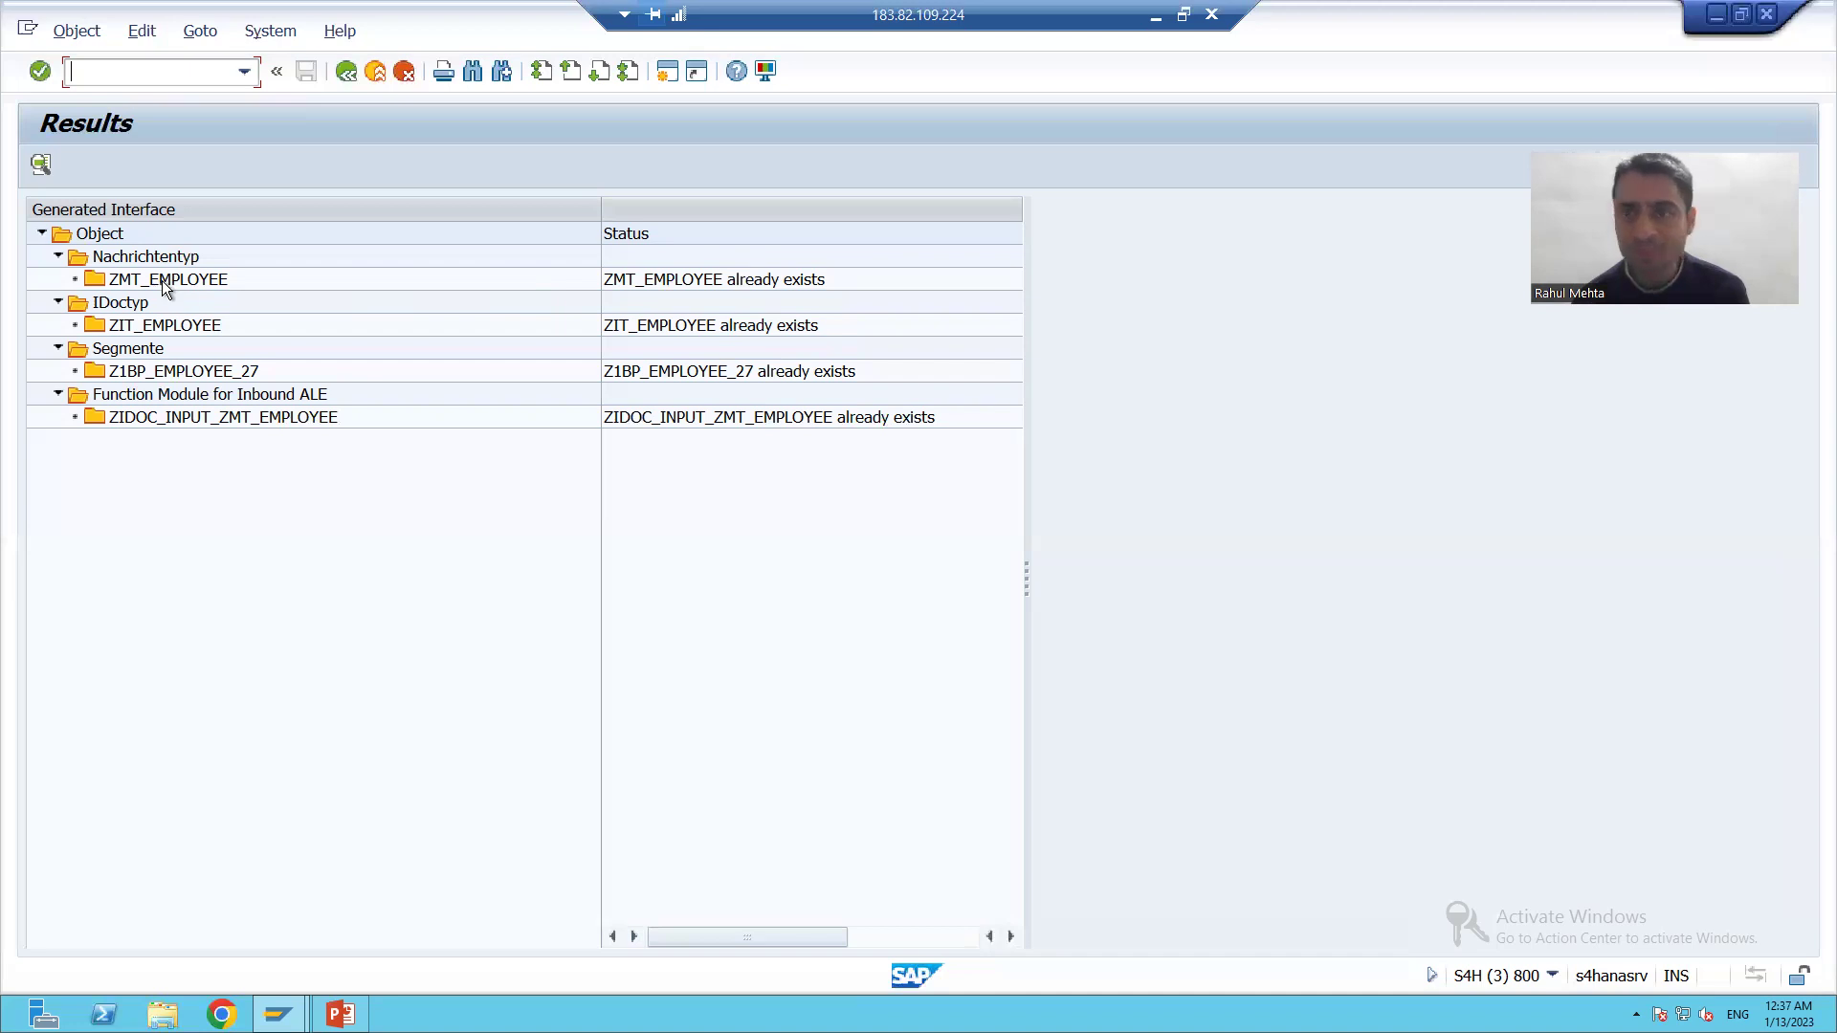
Step: Open the generated message type ZMT_EMPLOYEE from the results list
{"action": "left_click", "coordinate": [257, 530]}
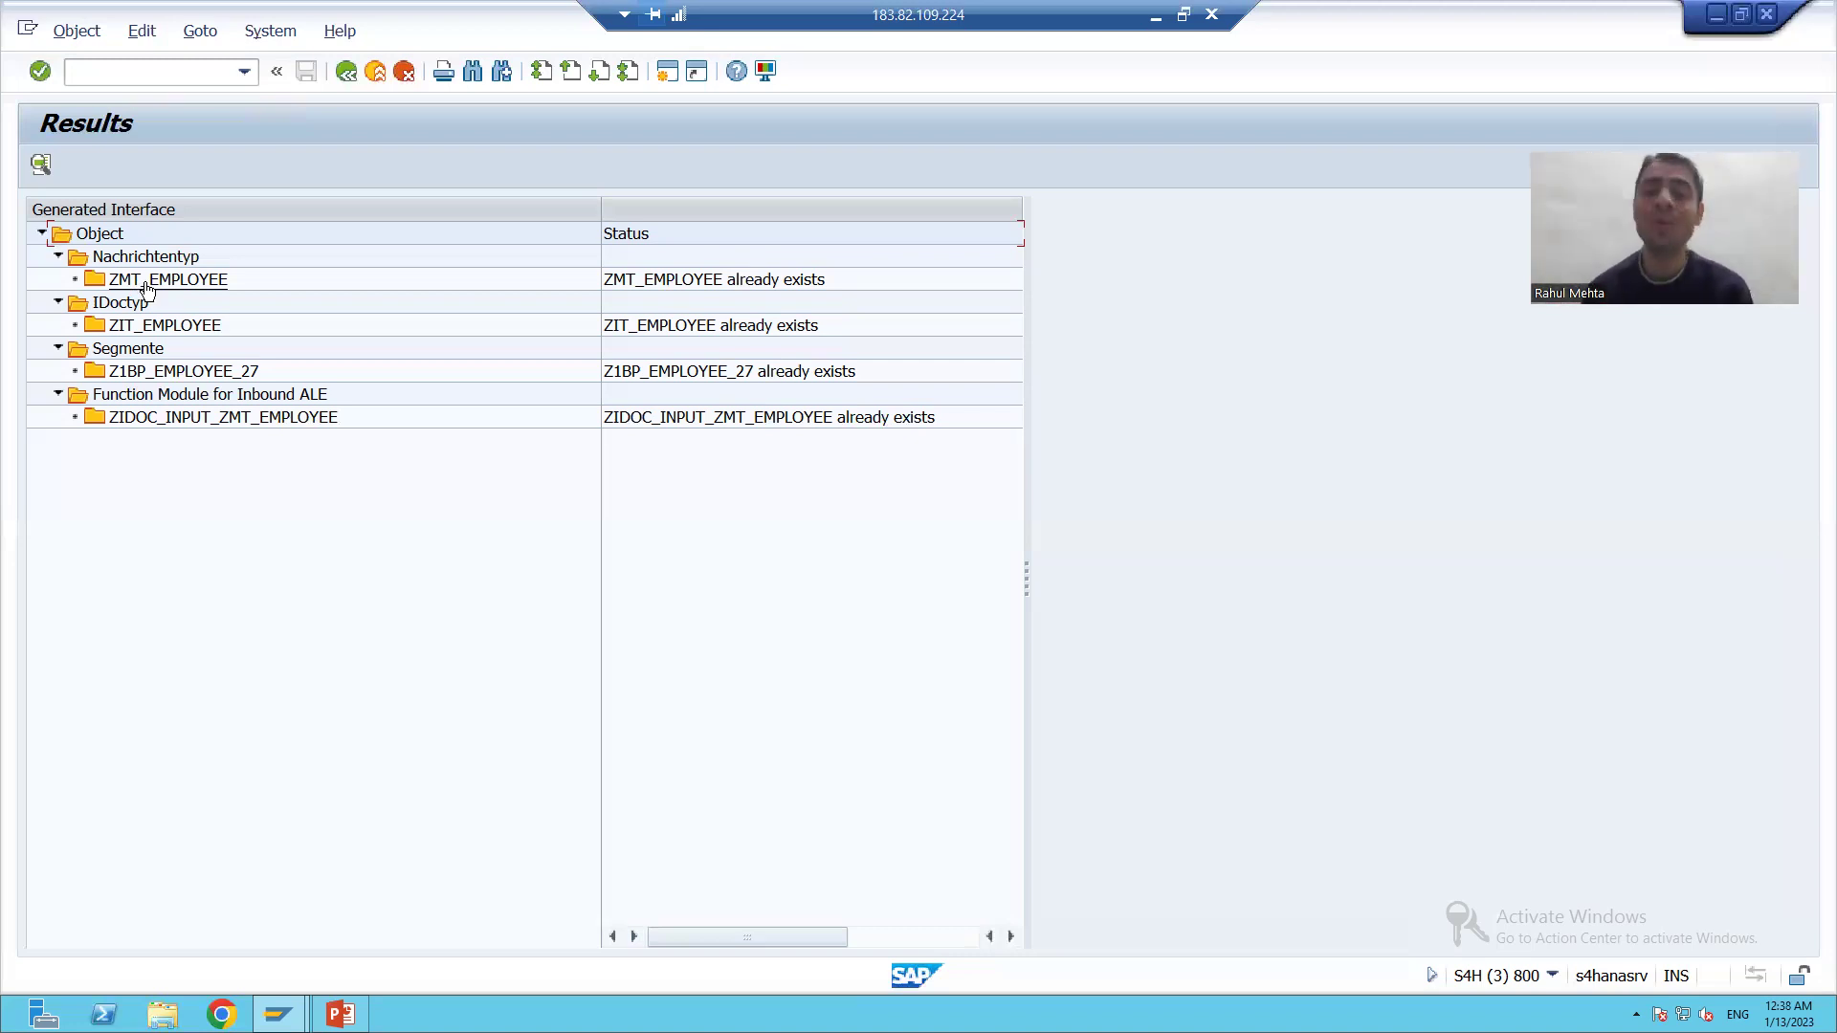
{"action": "double_click", "coordinate": [145, 281]}
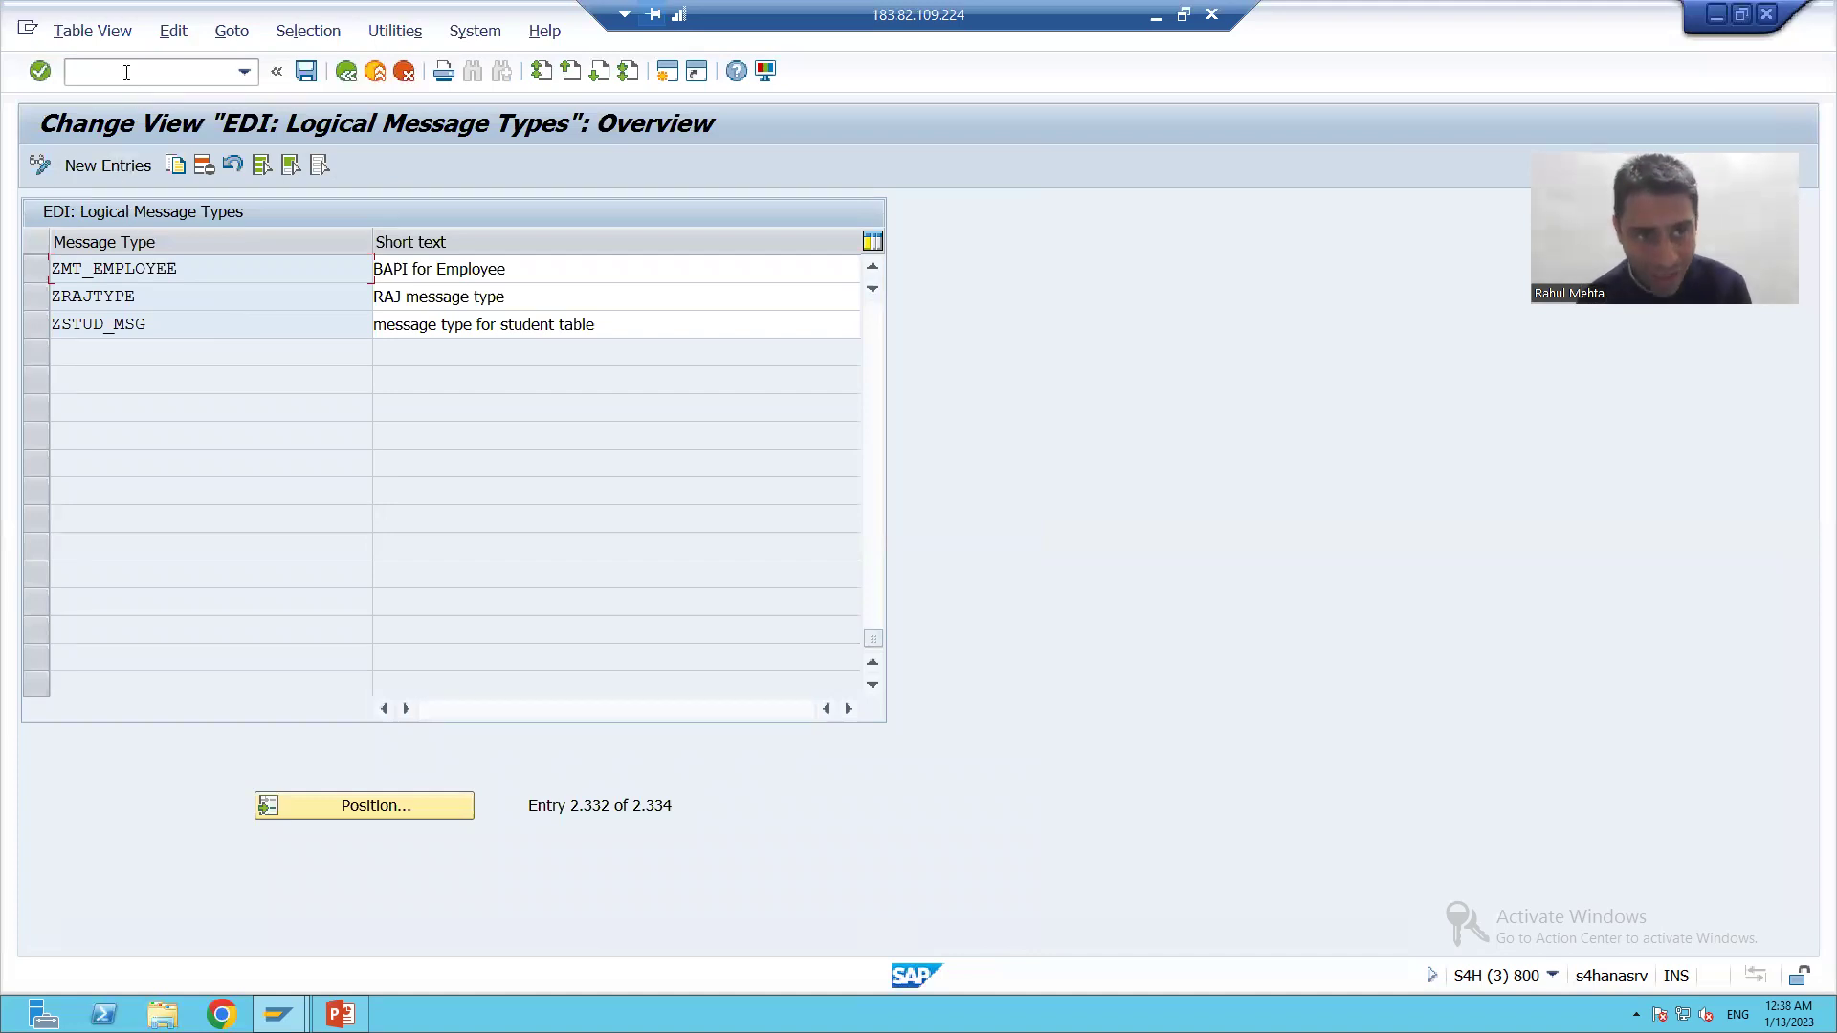
{"action": "type", "text": "/nwe82"}
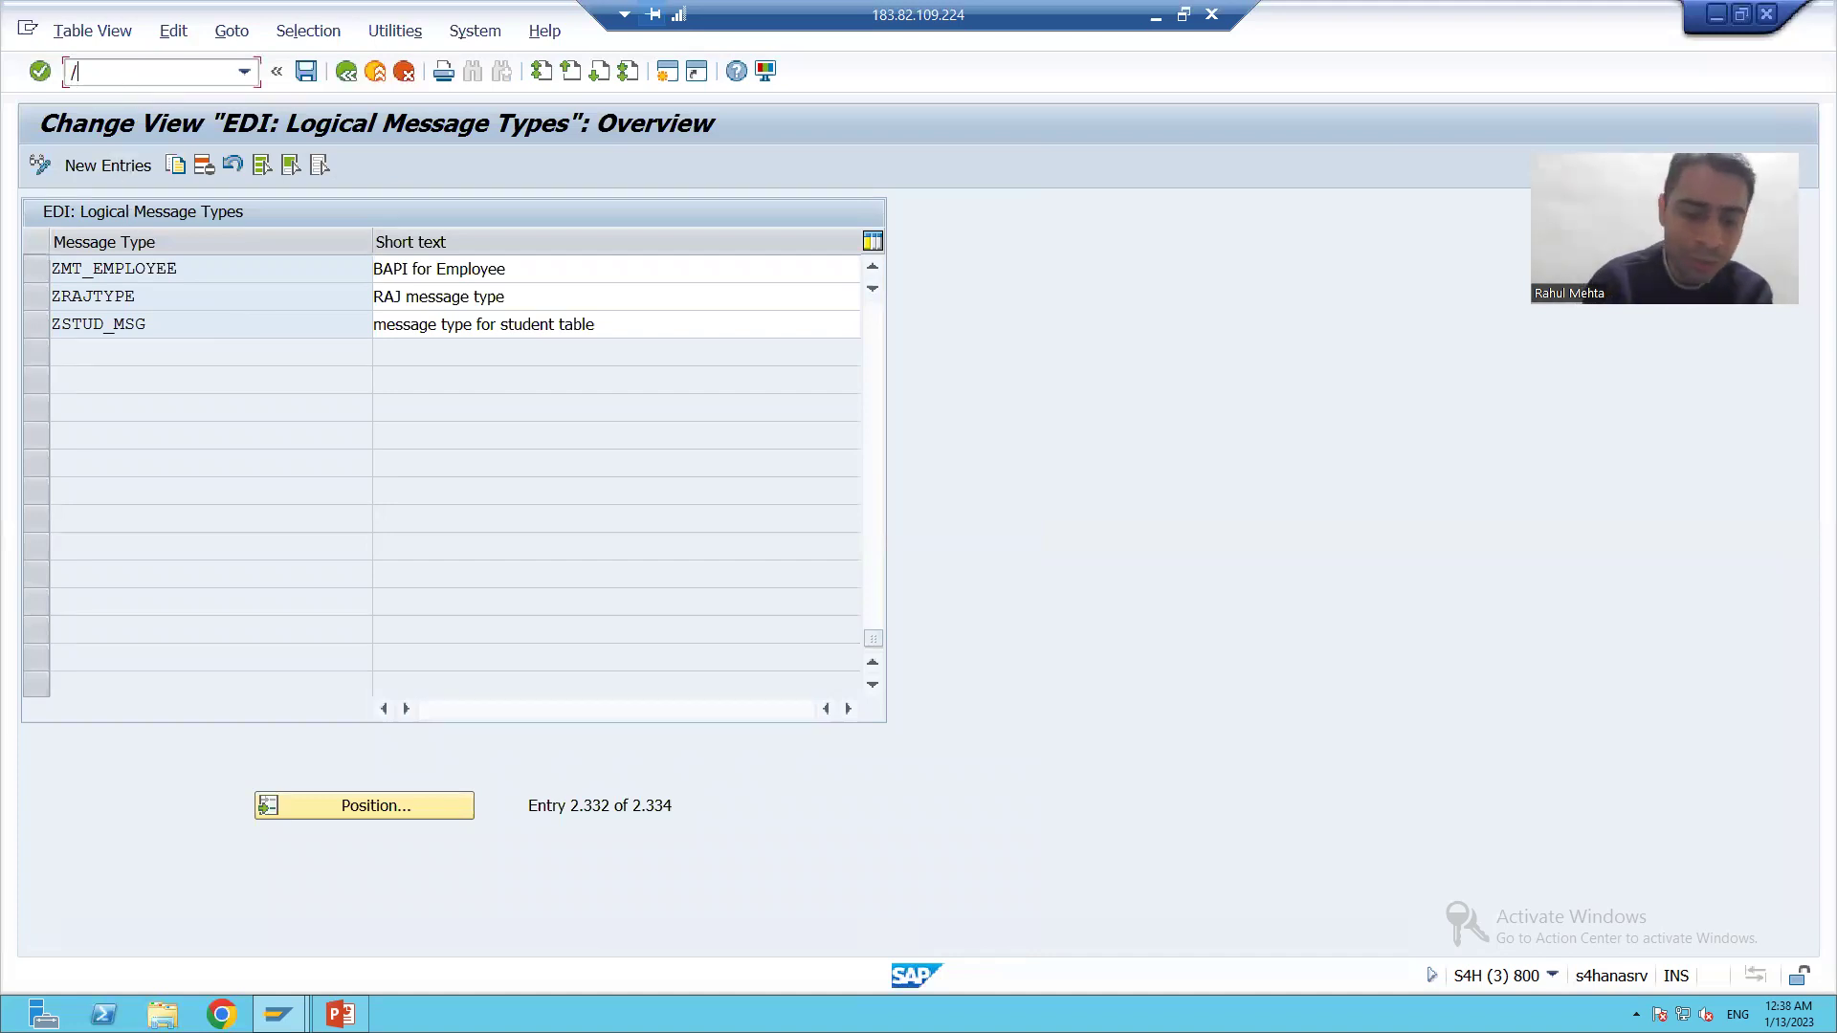
{"action": "key", "text": "Return"}
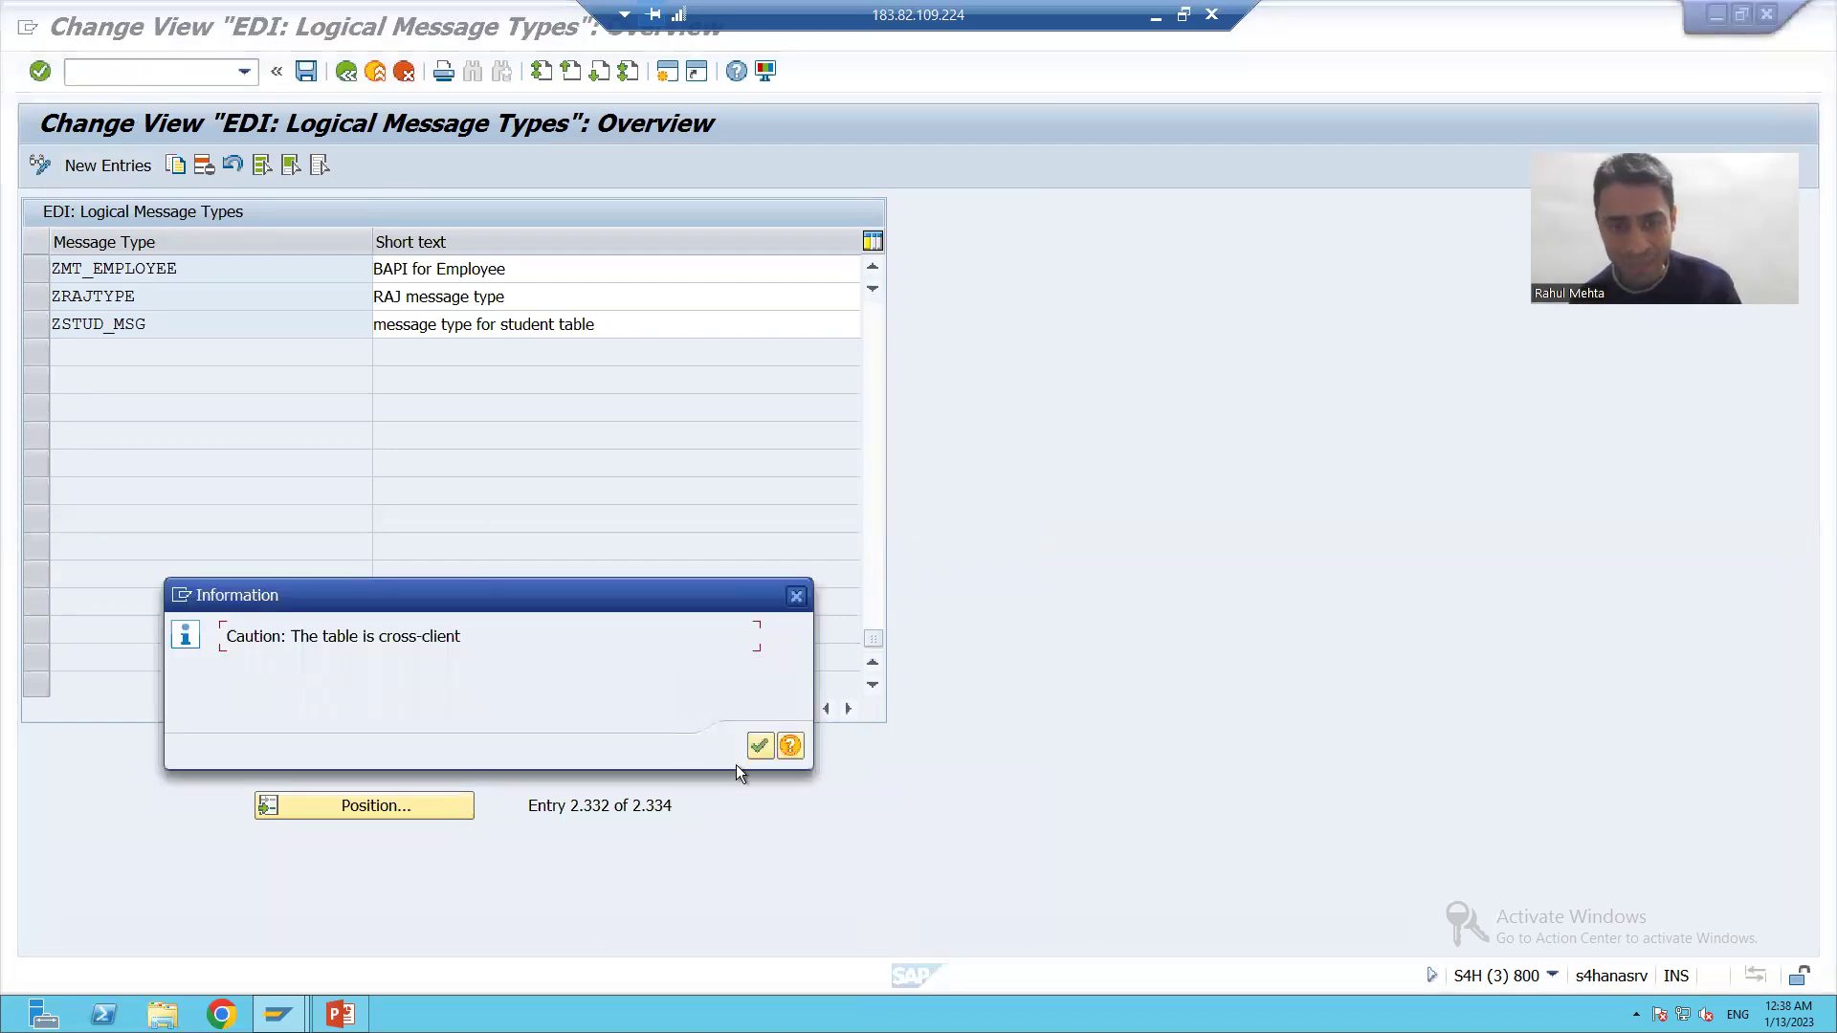
{"action": "left_click", "coordinate": [759, 745]}
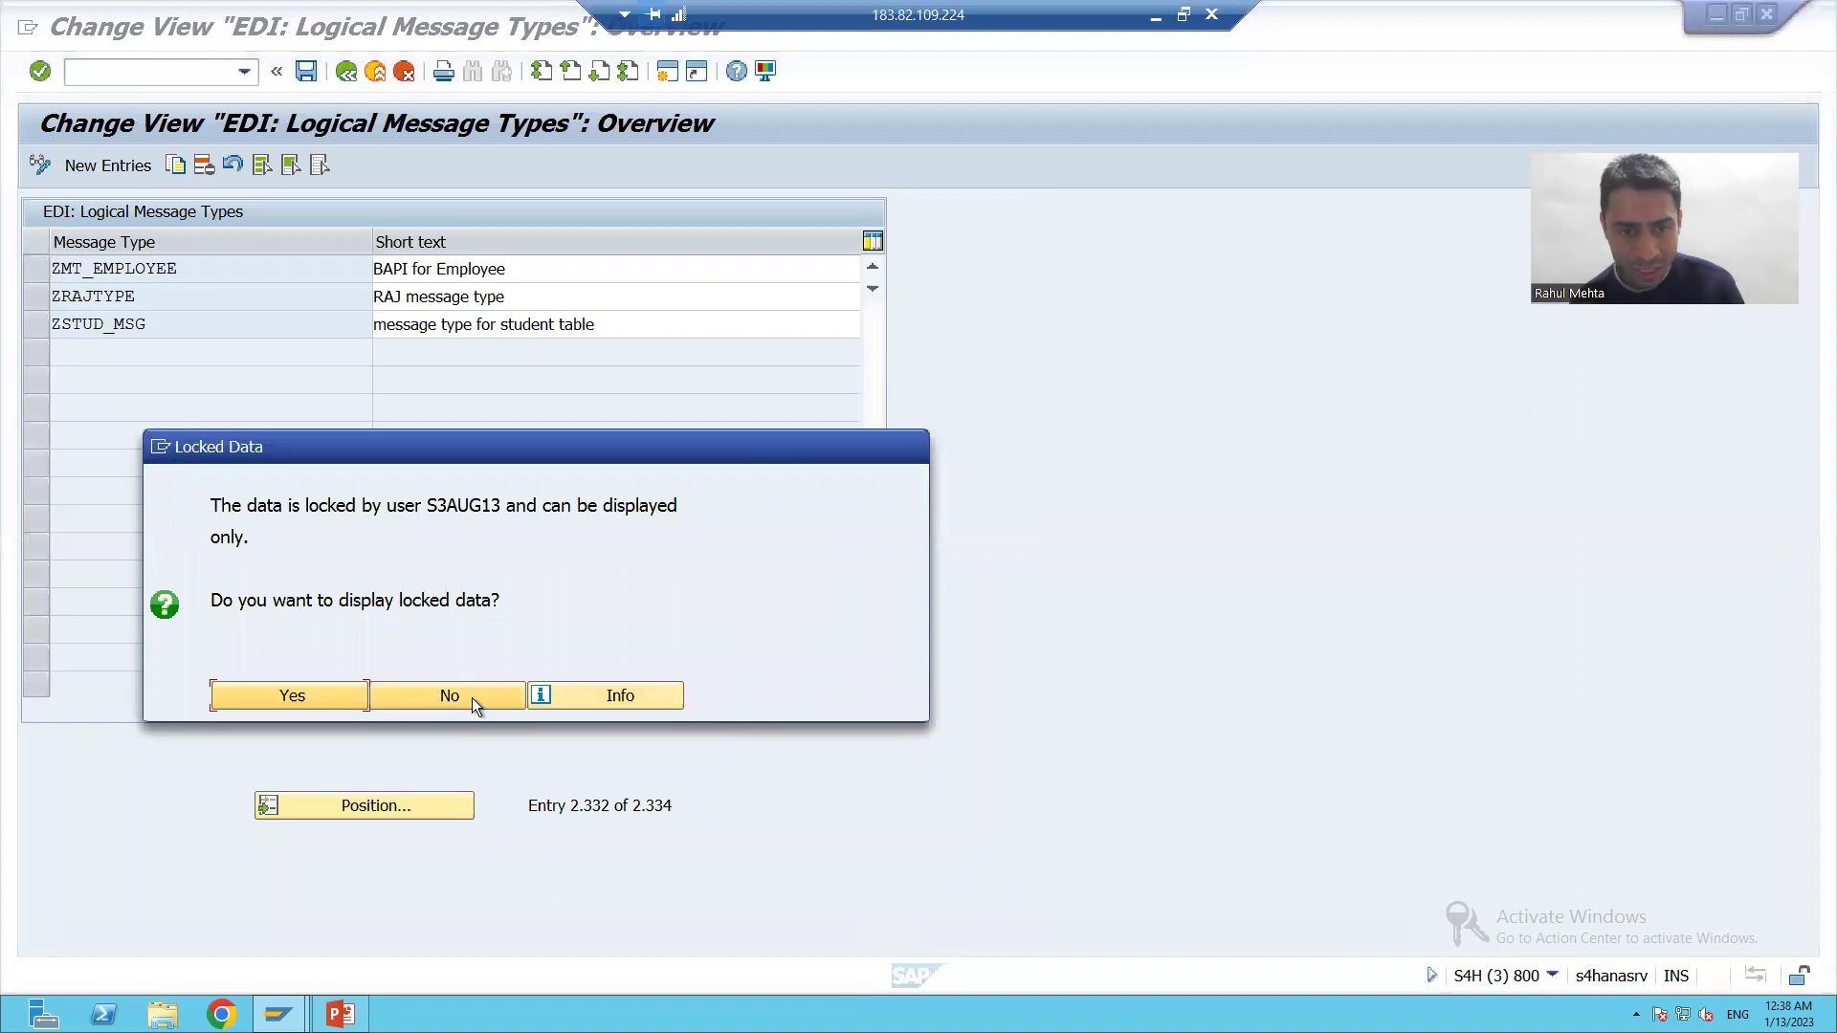
{"action": "left_click", "coordinate": [473, 697]}
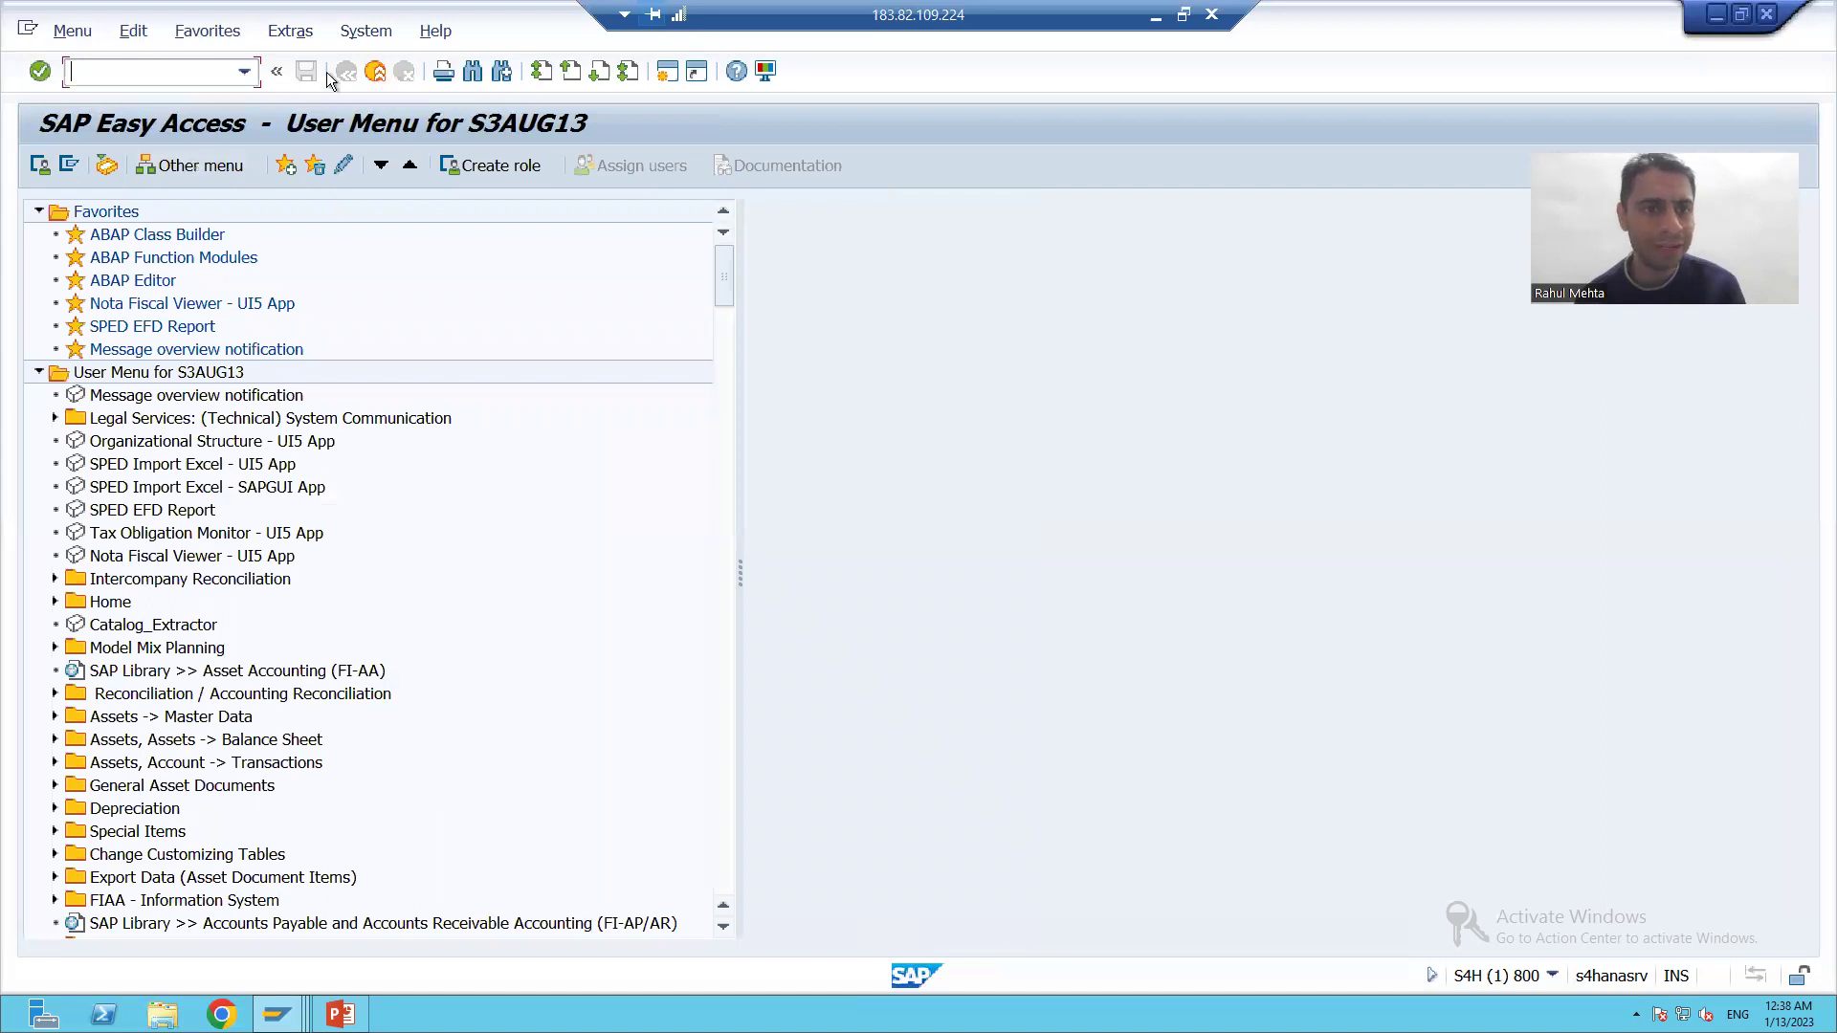
{"action": "left_click", "coordinate": [343, 77]}
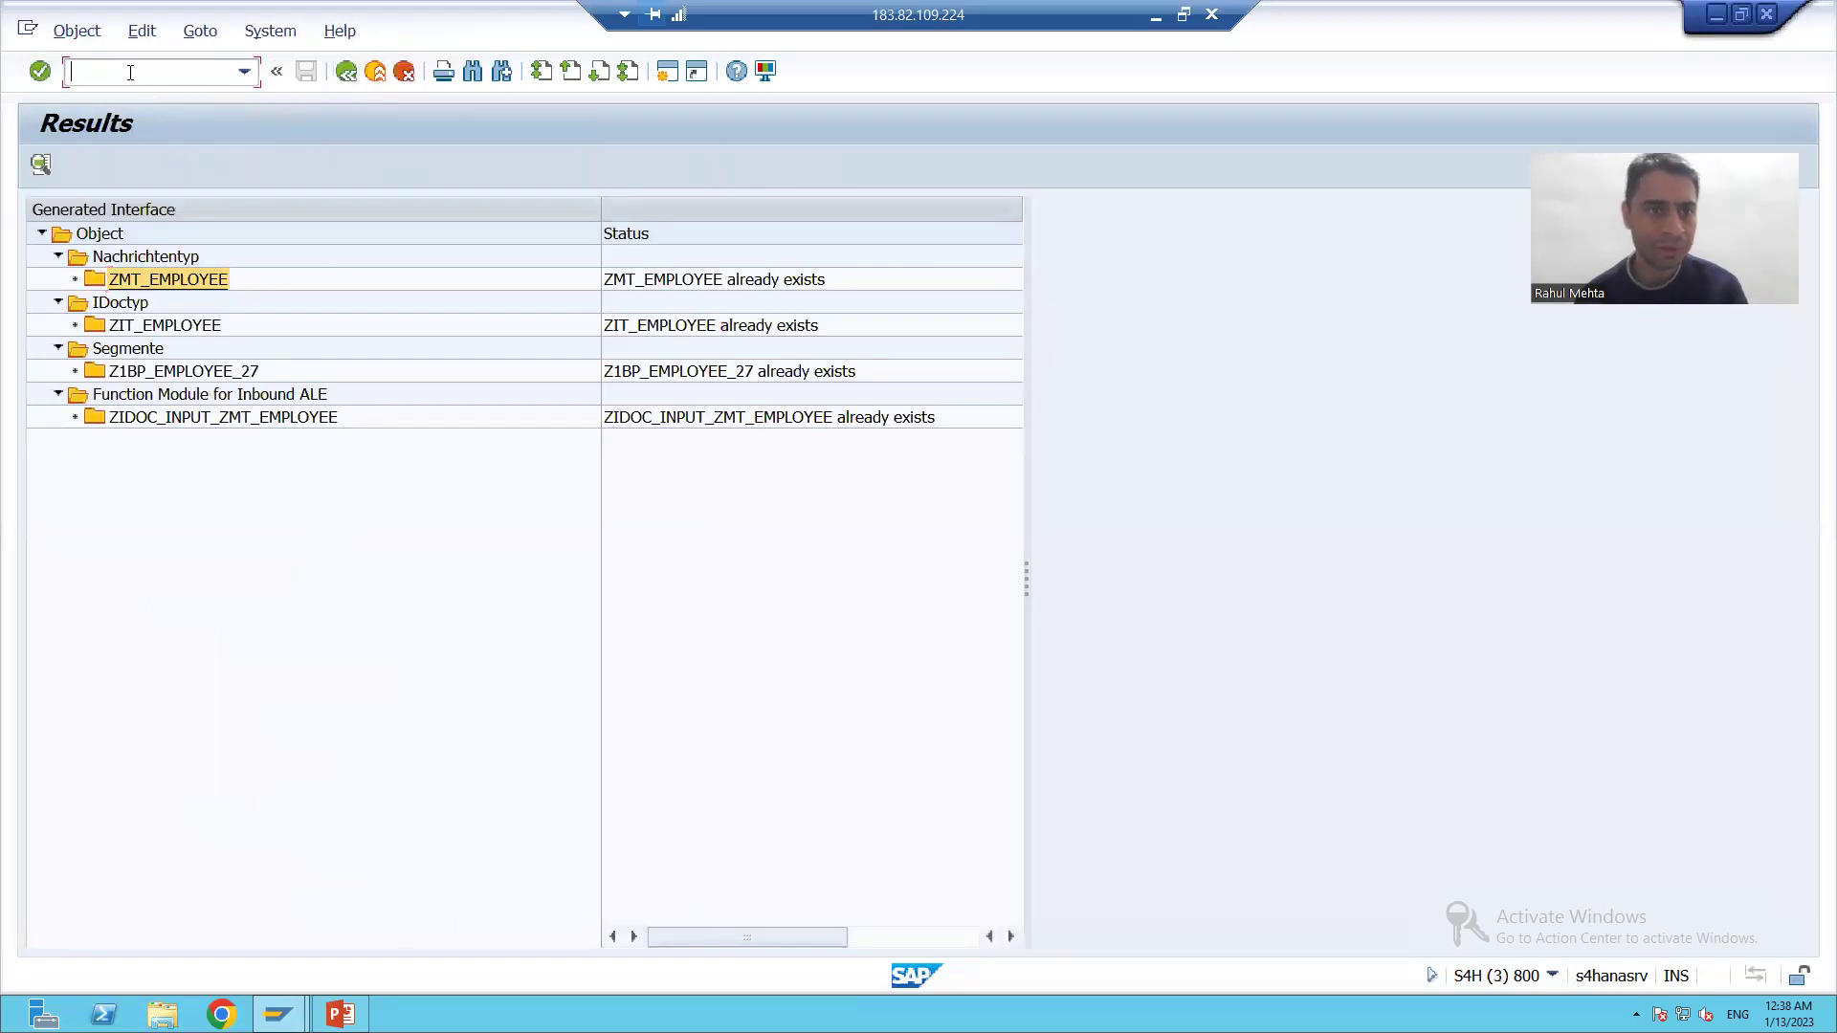
Step: Open transaction WE81 in a new session and accept the cross-client notice
{"action": "type", "text": "/owe81"}
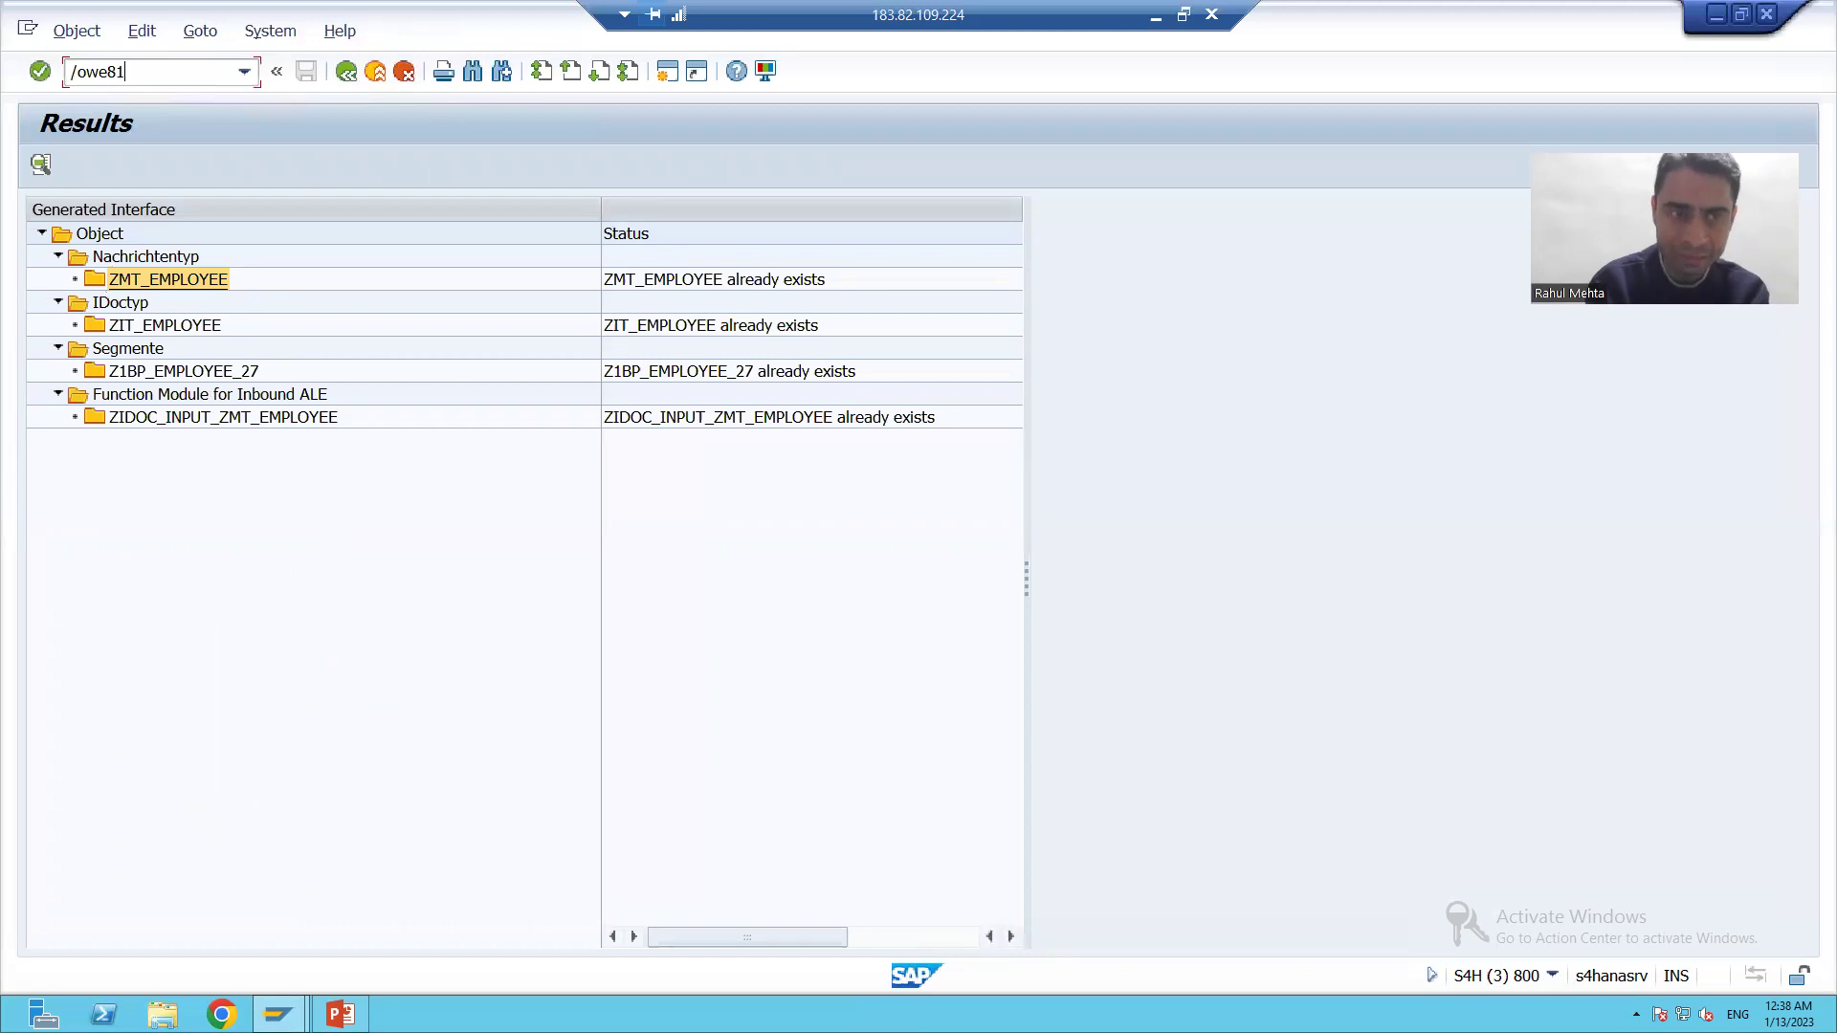
{"action": "key", "text": "Return"}
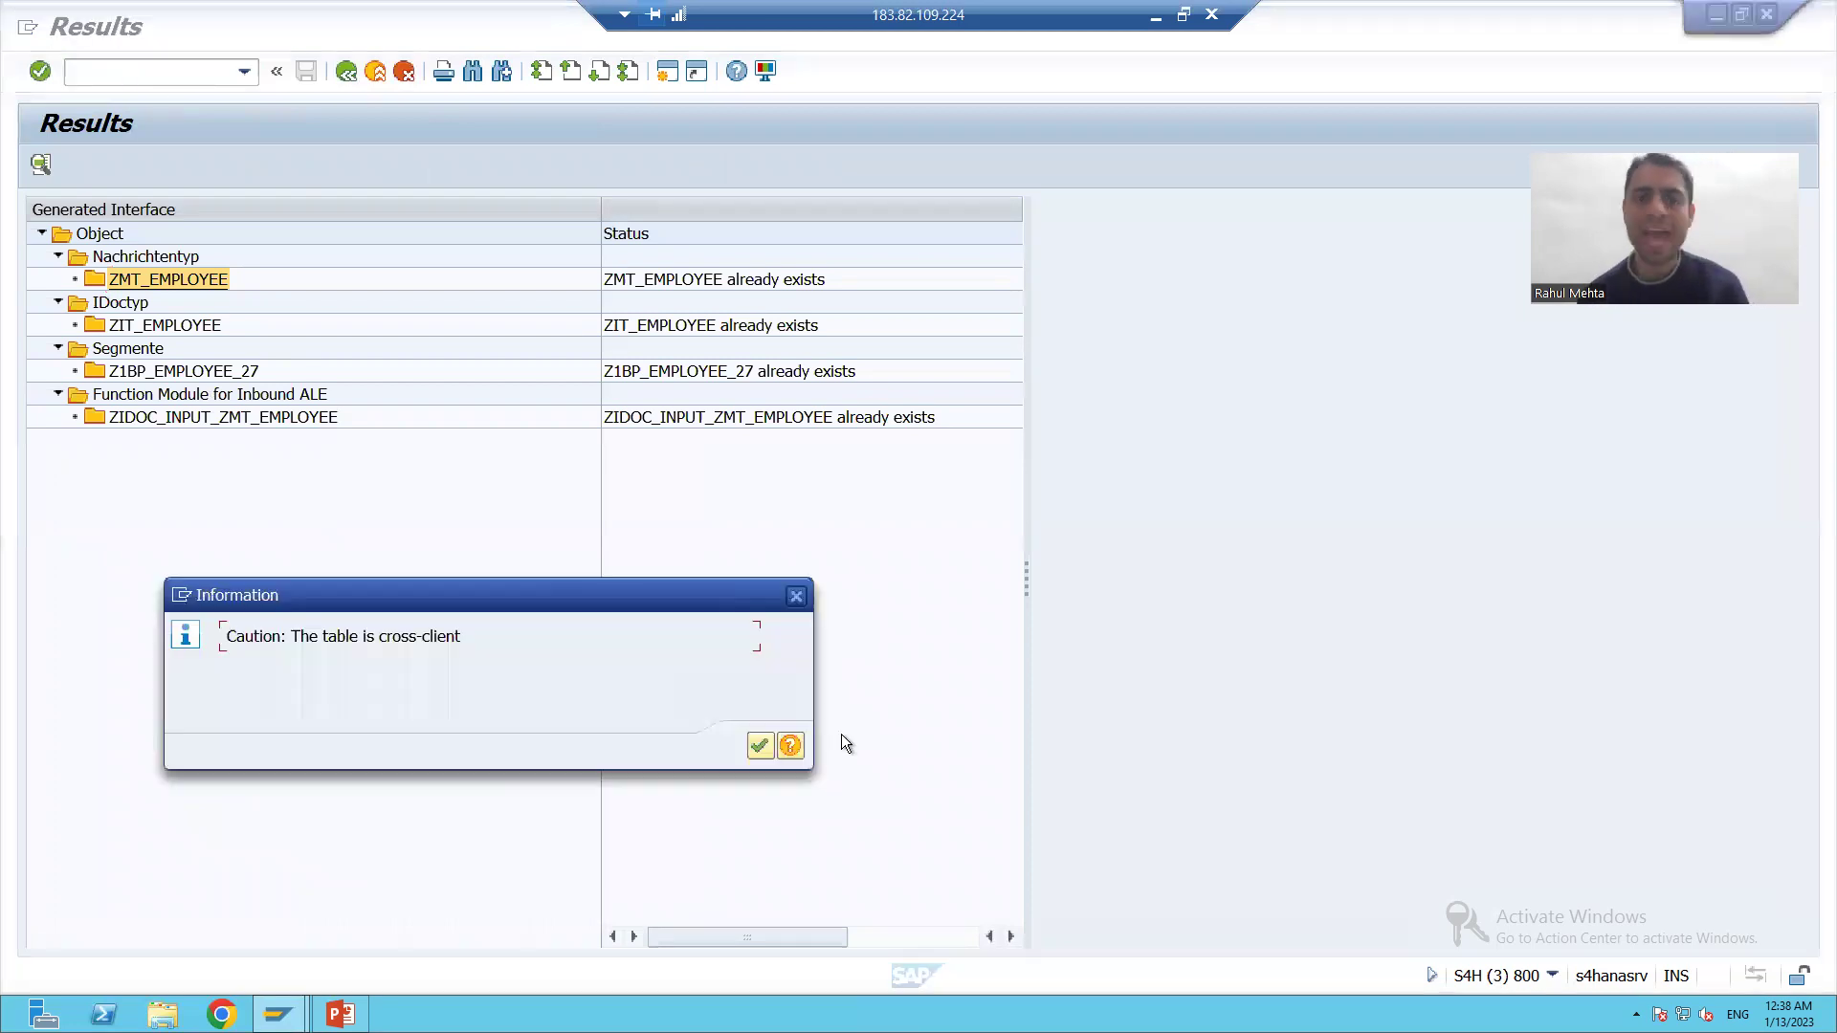
{"action": "left_click", "coordinate": [759, 747]}
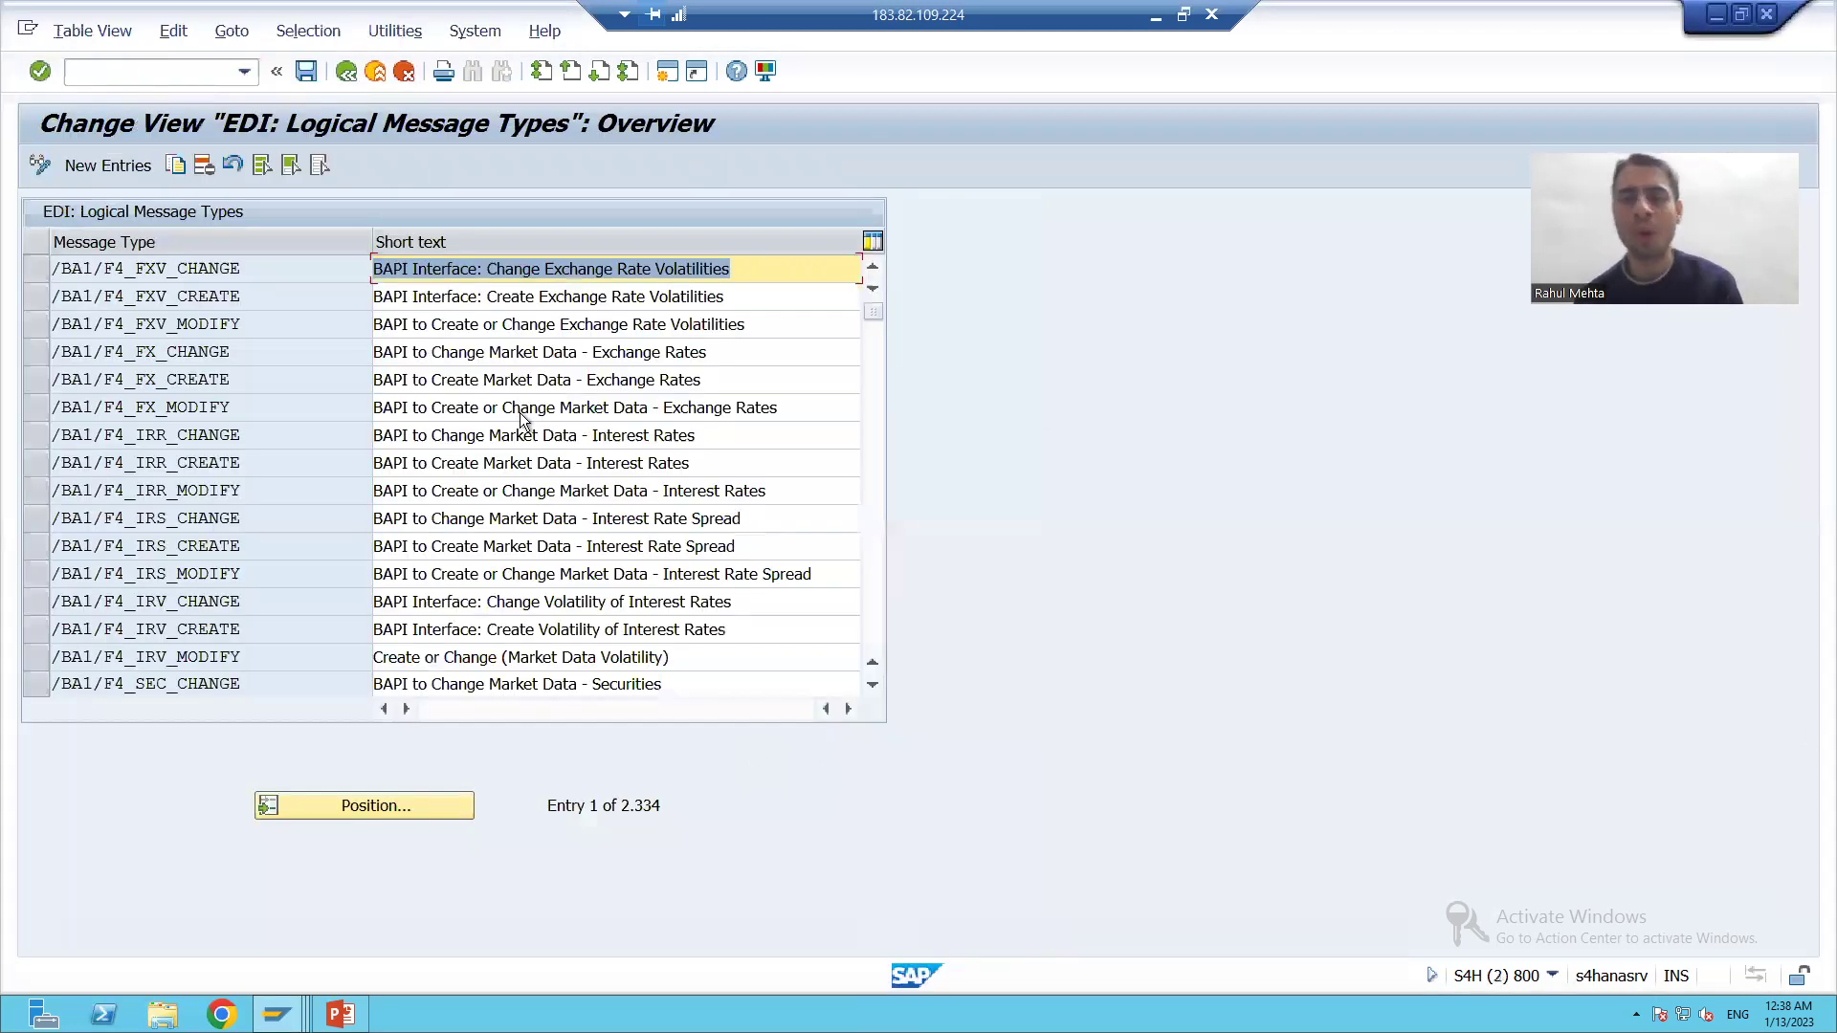
Step: Find message type ZMT_EMPLOYEE in the logical message types list and select its row
{"action": "left_click_drag", "start_coordinate": [876, 319], "coordinate": [868, 640]}
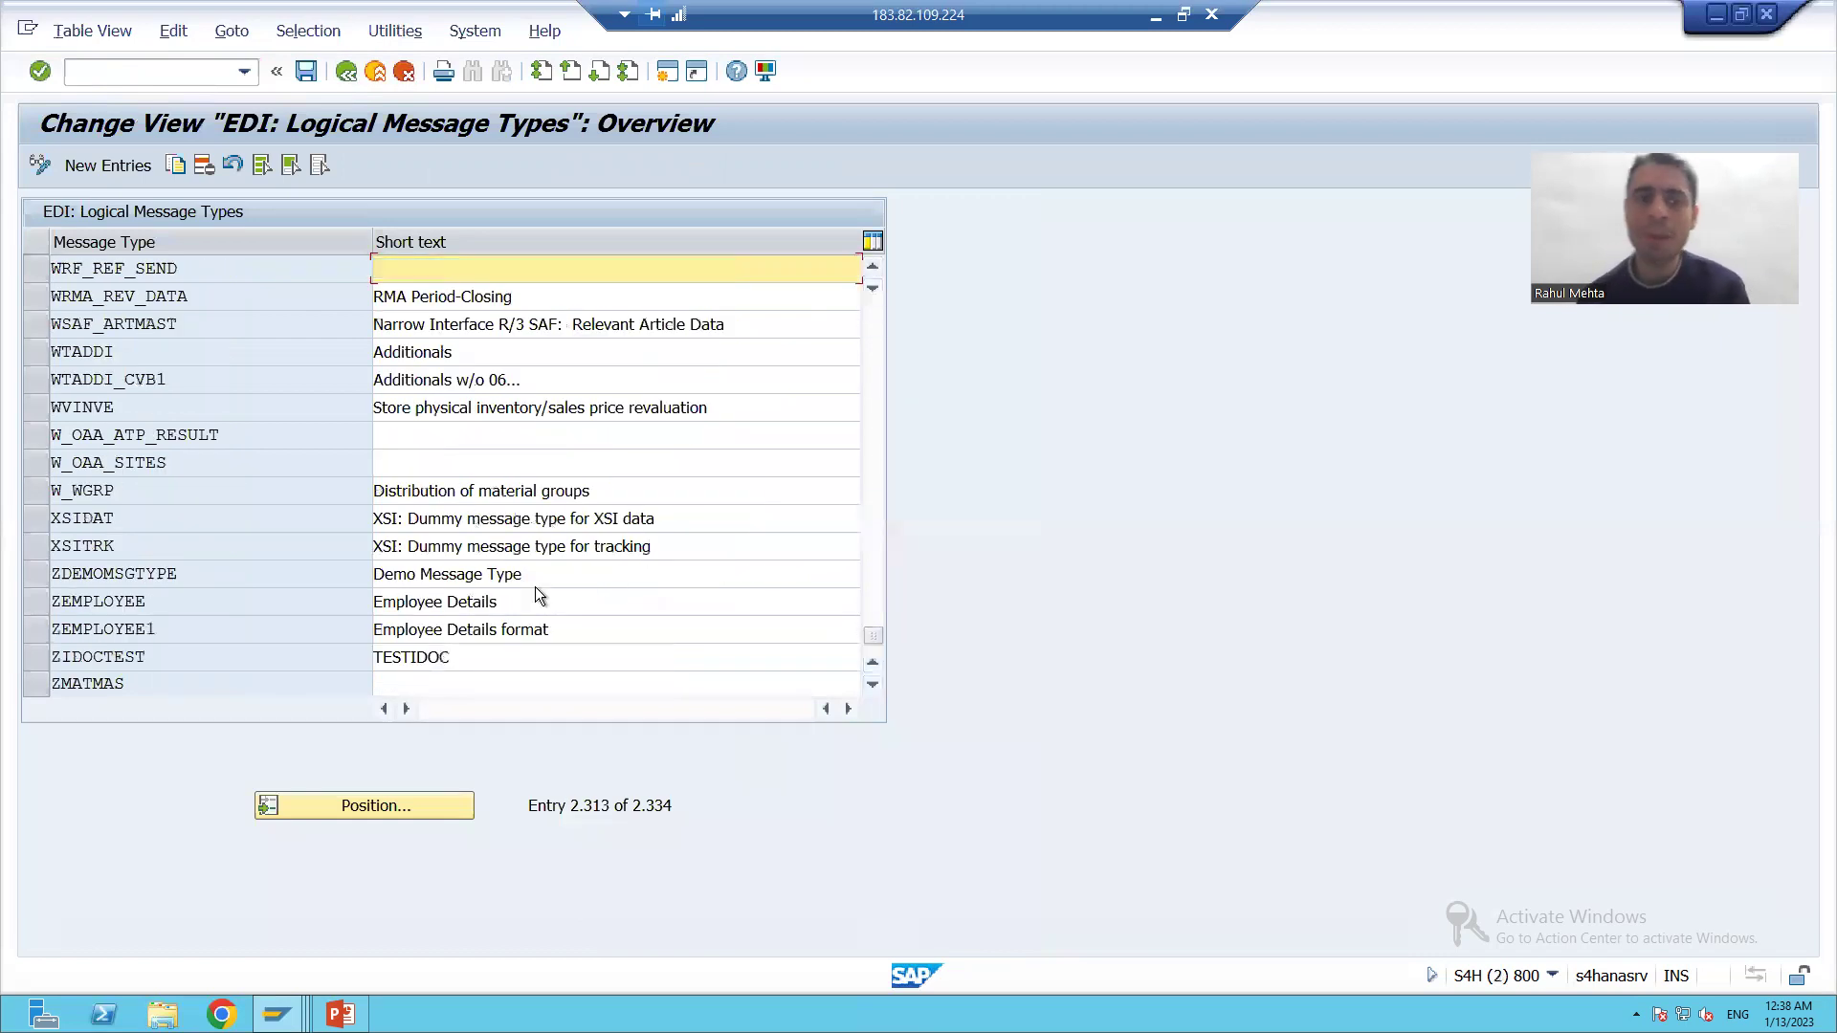
{"action": "scroll", "coordinate": [536, 588], "scroll_direction": "down", "scroll_amount": 5}
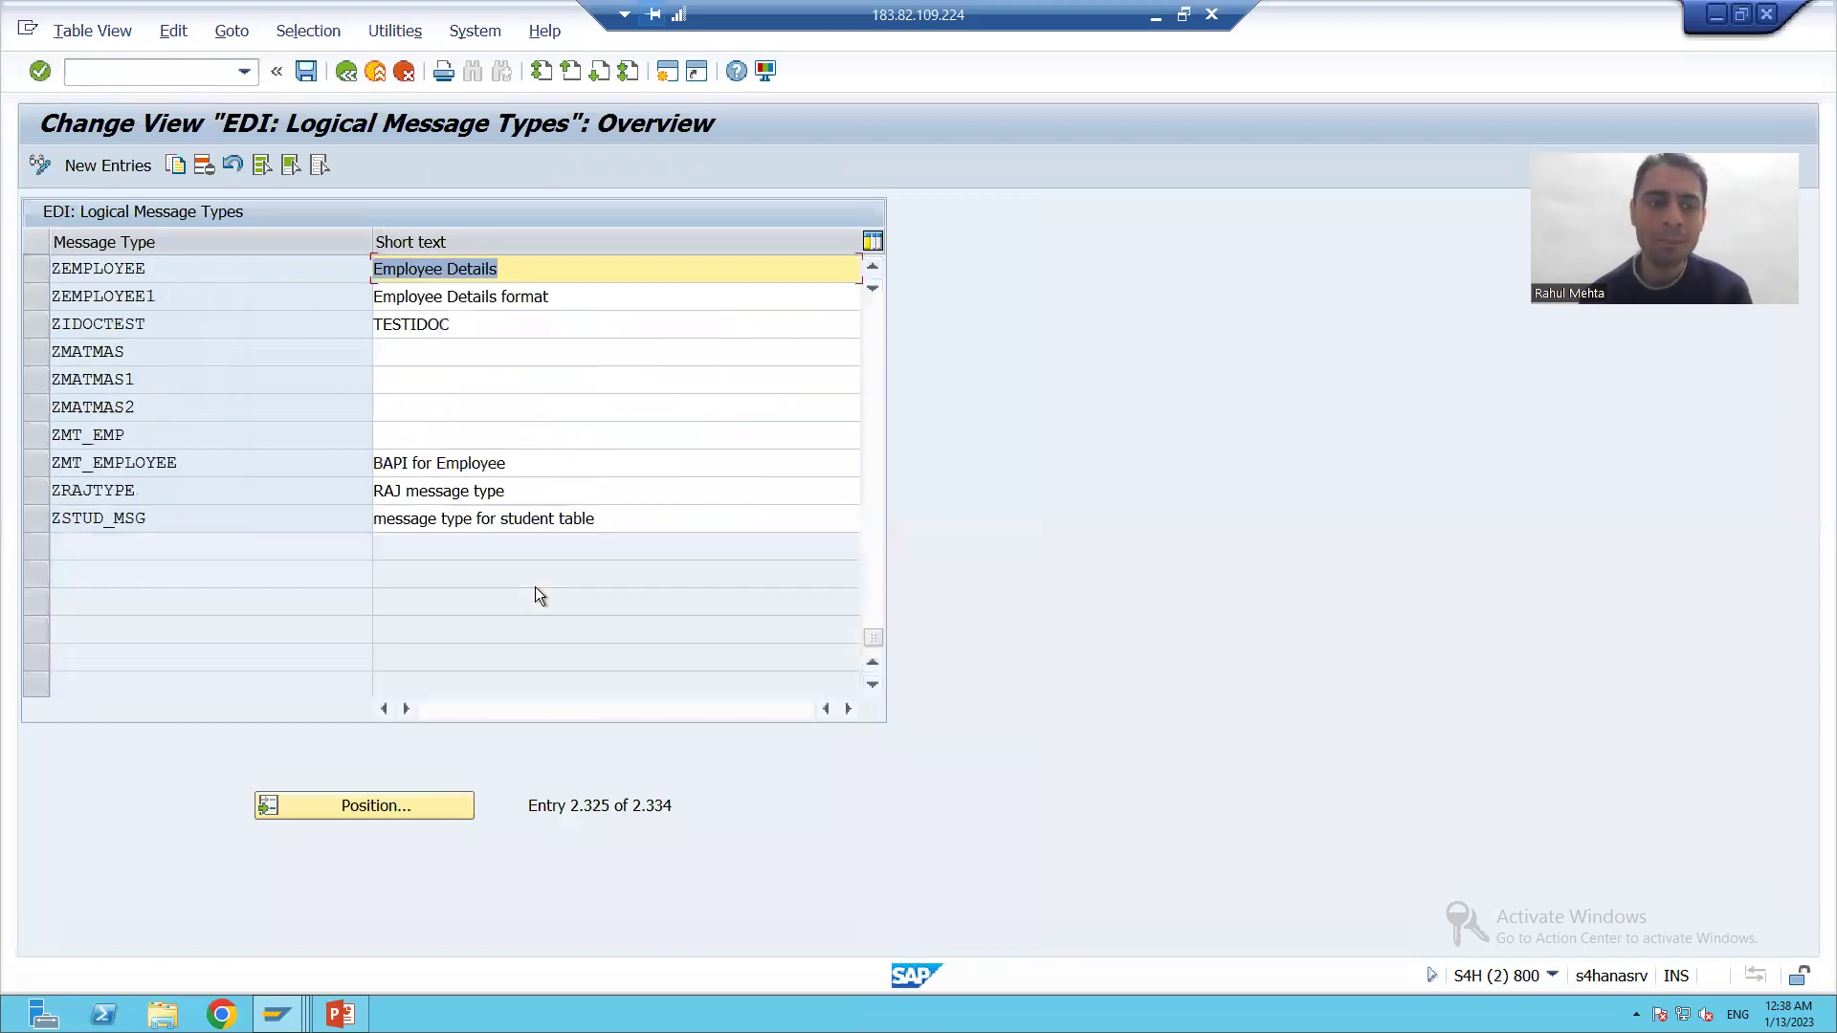
{"action": "left_click", "coordinate": [36, 461]}
{"action": "left_click_drag", "start_coordinate": [506, 463], "coordinate": [374, 463]}
{"action": "left_click_drag", "start_coordinate": [178, 463], "coordinate": [54, 466]}
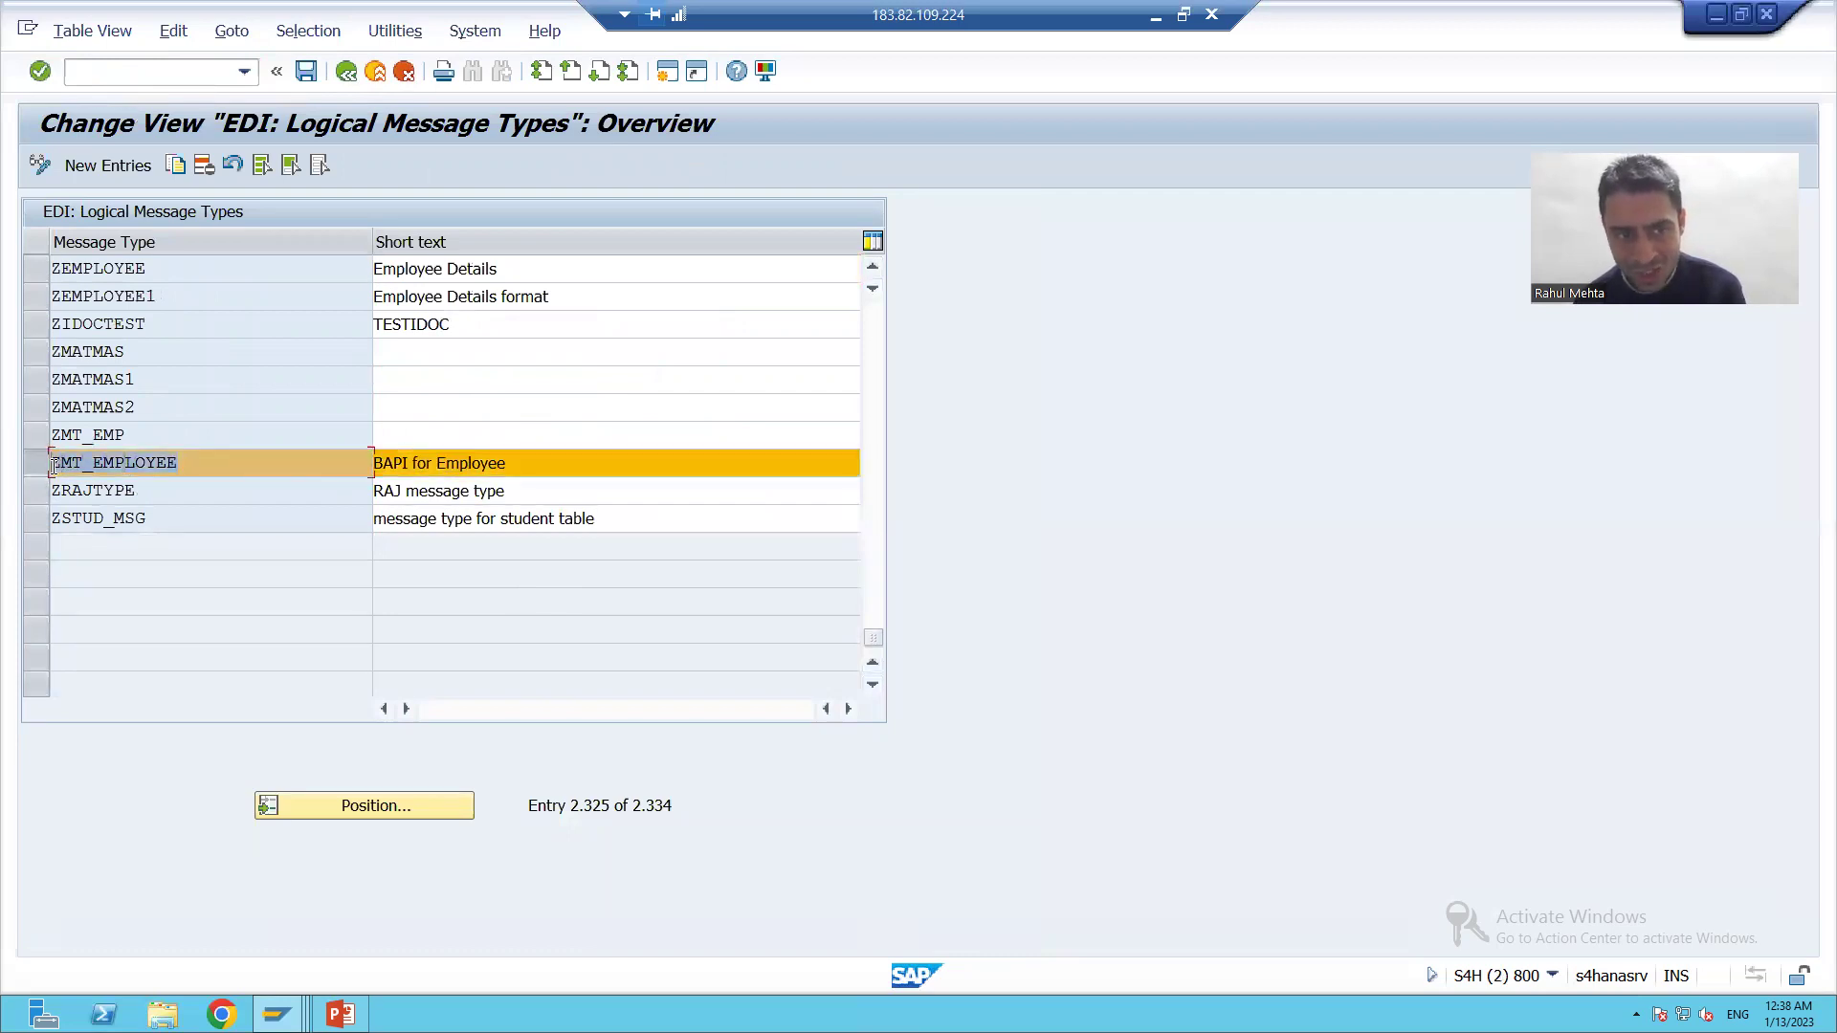
{"action": "left_click", "coordinate": [41, 476]}
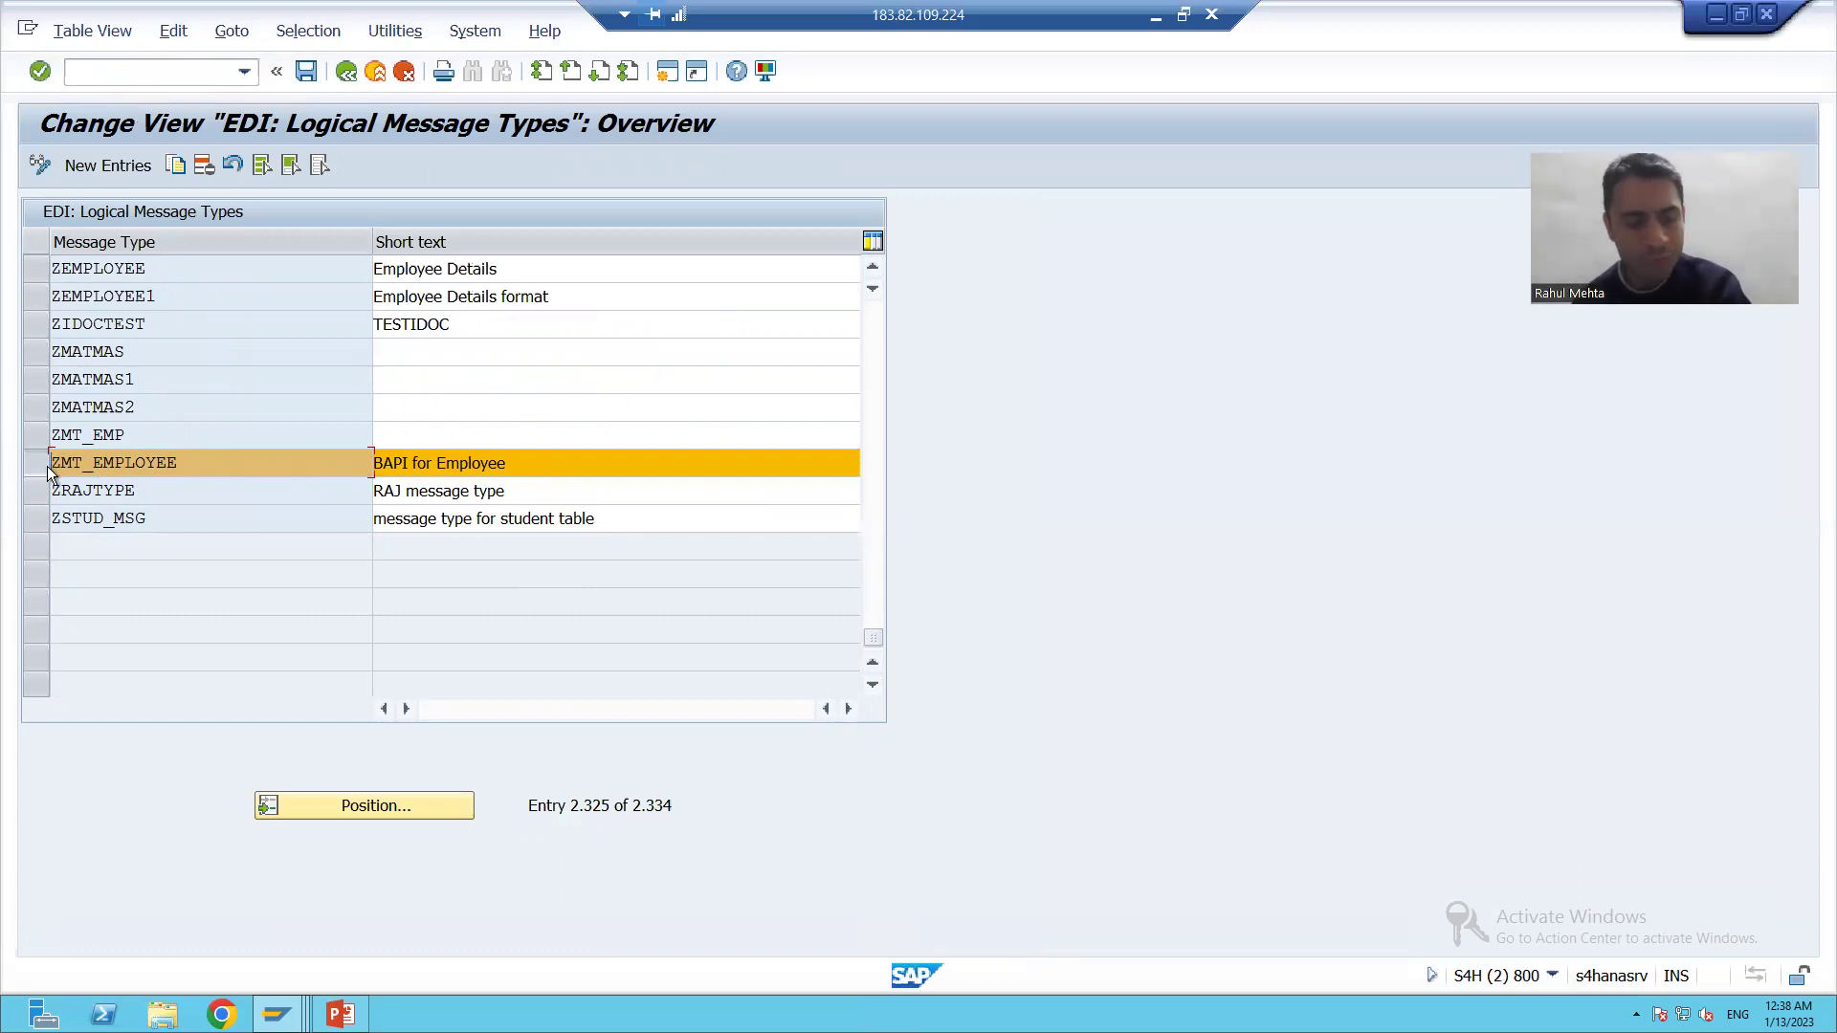
Step: Open IDoc type ZIT_EMPLOYEE from the generated interface results, and return to the results list
{"action": "key", "text": "alt+Tab"}
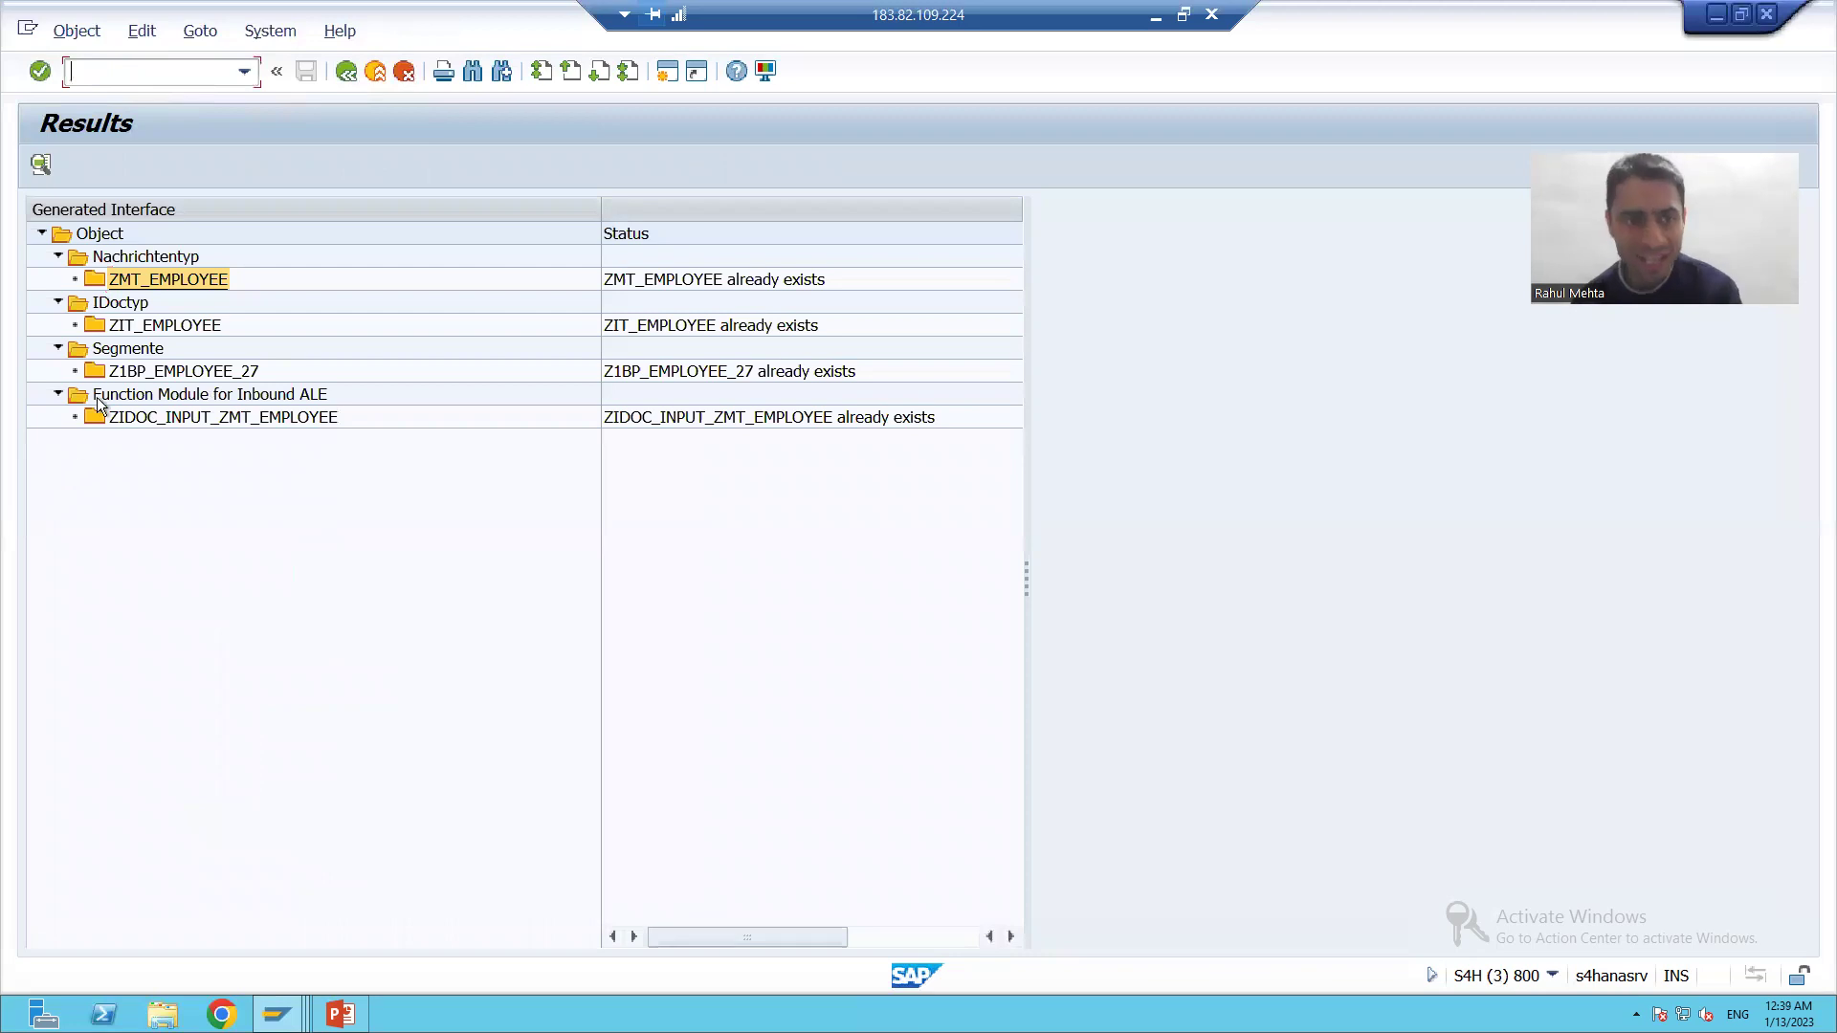
{"action": "double_click", "coordinate": [149, 330]}
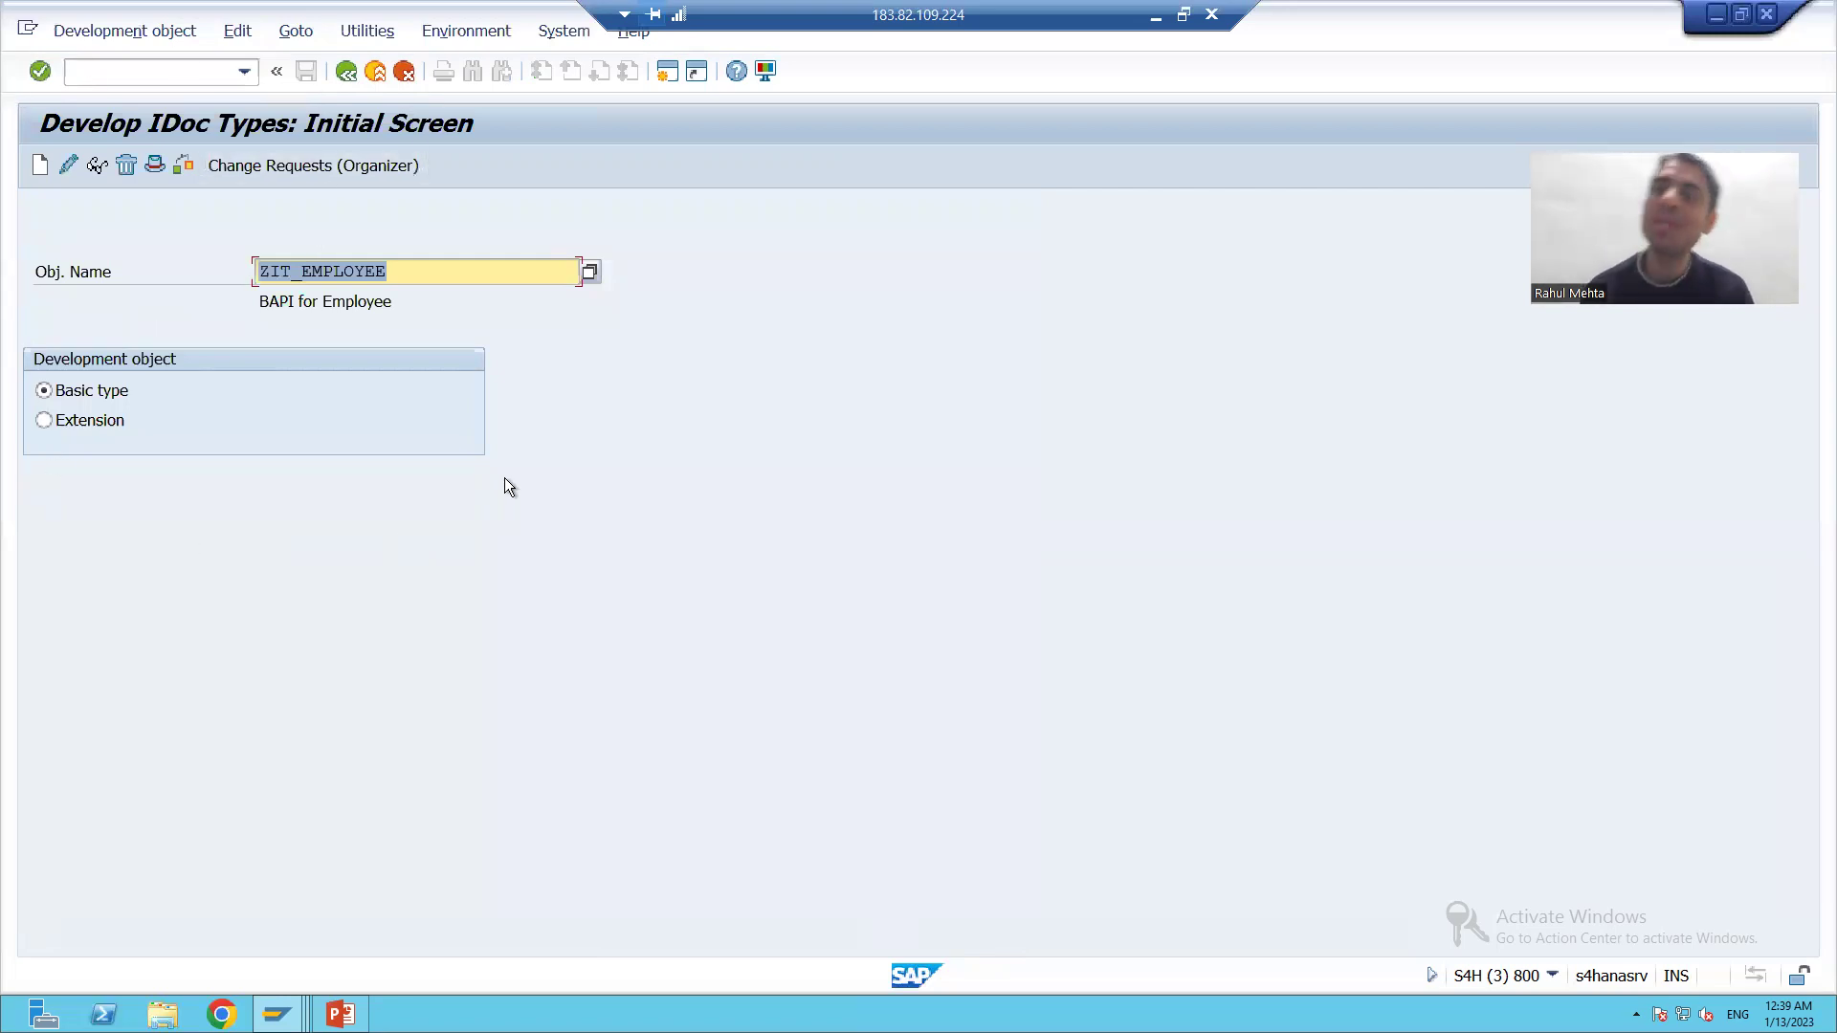
{"action": "left_click", "coordinate": [344, 75]}
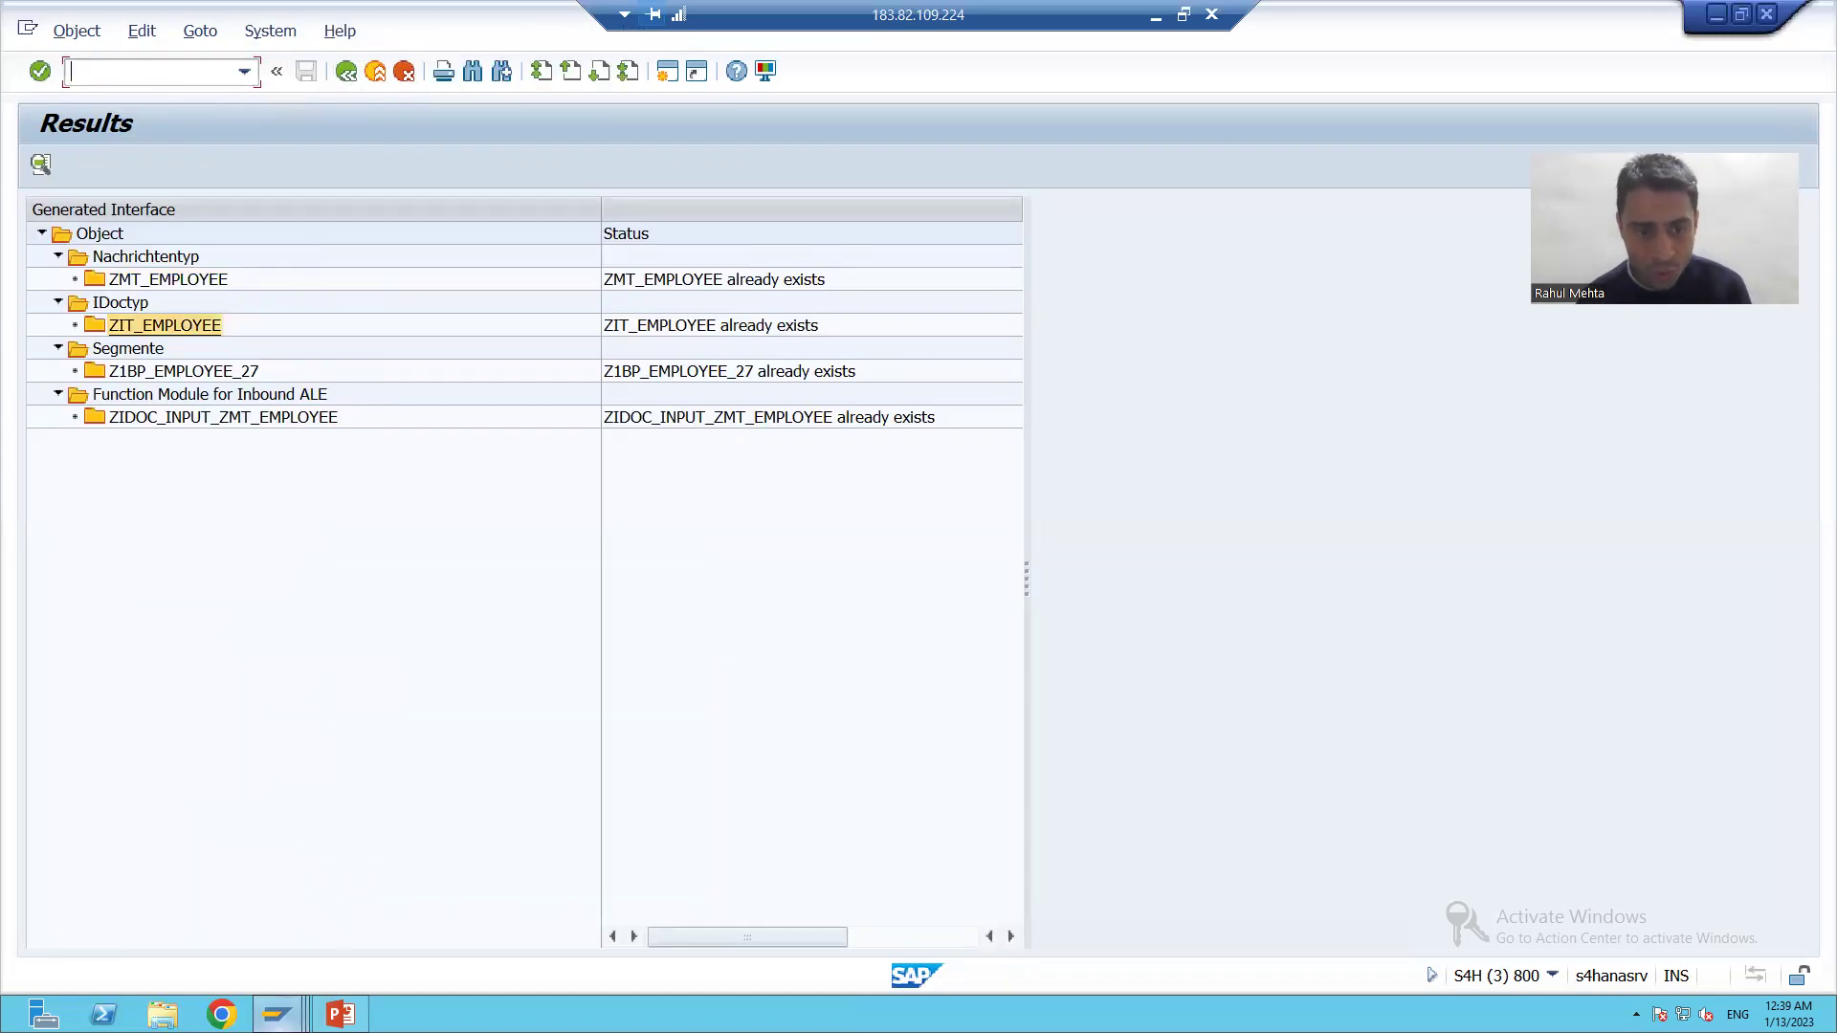
Step: Switch to the session showing the message types and open transaction WE30 in it
{"action": "mouse_move", "coordinate": [277, 1012]}
{"action": "left_click", "coordinate": [554, 949]}
{"action": "left_click", "coordinate": [105, 75]}
{"action": "type", "text": "/nwe3"}
{"action": "key", "text": "BackSpace"}
{"action": "key", "text": "BackSpace"}
{"action": "type", "text": "e30"}
{"action": "key", "text": "Return"}
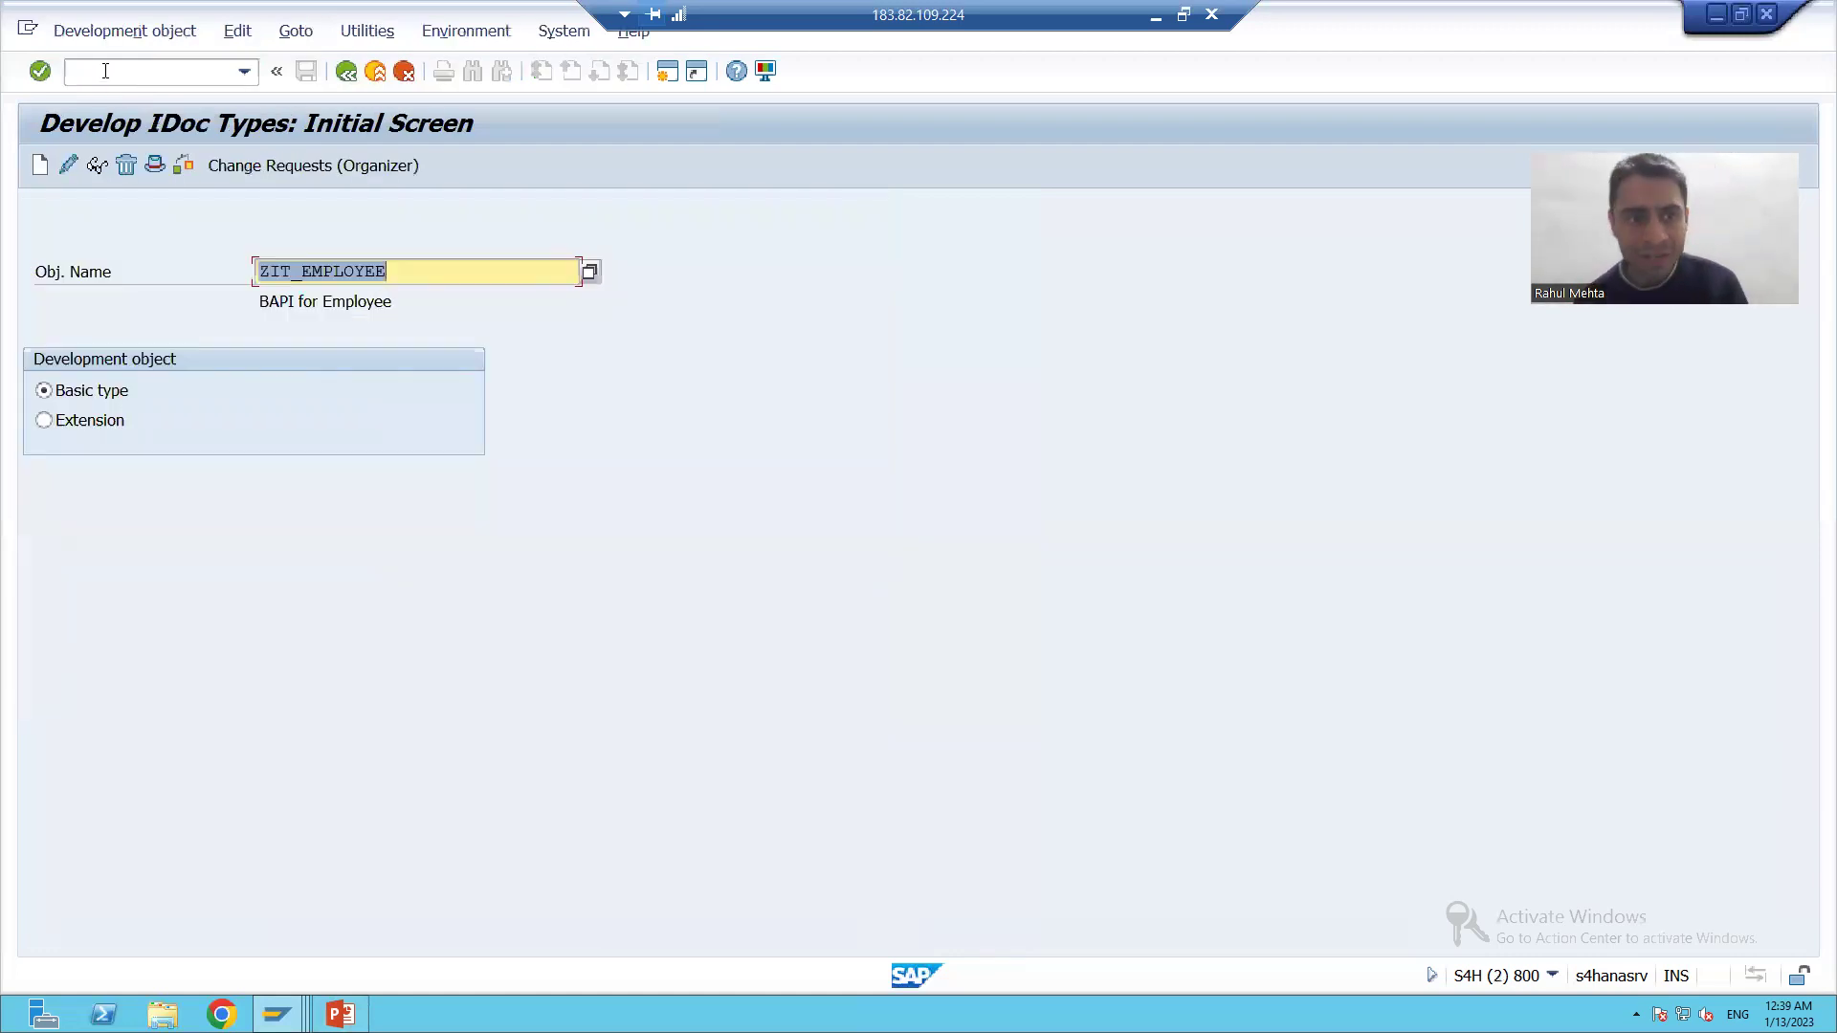
Step: Display basic type ZIT_EMPLOYEE and examine its segment Z1BP_EMPLOYEE_27
{"action": "left_click", "coordinate": [343, 271]}
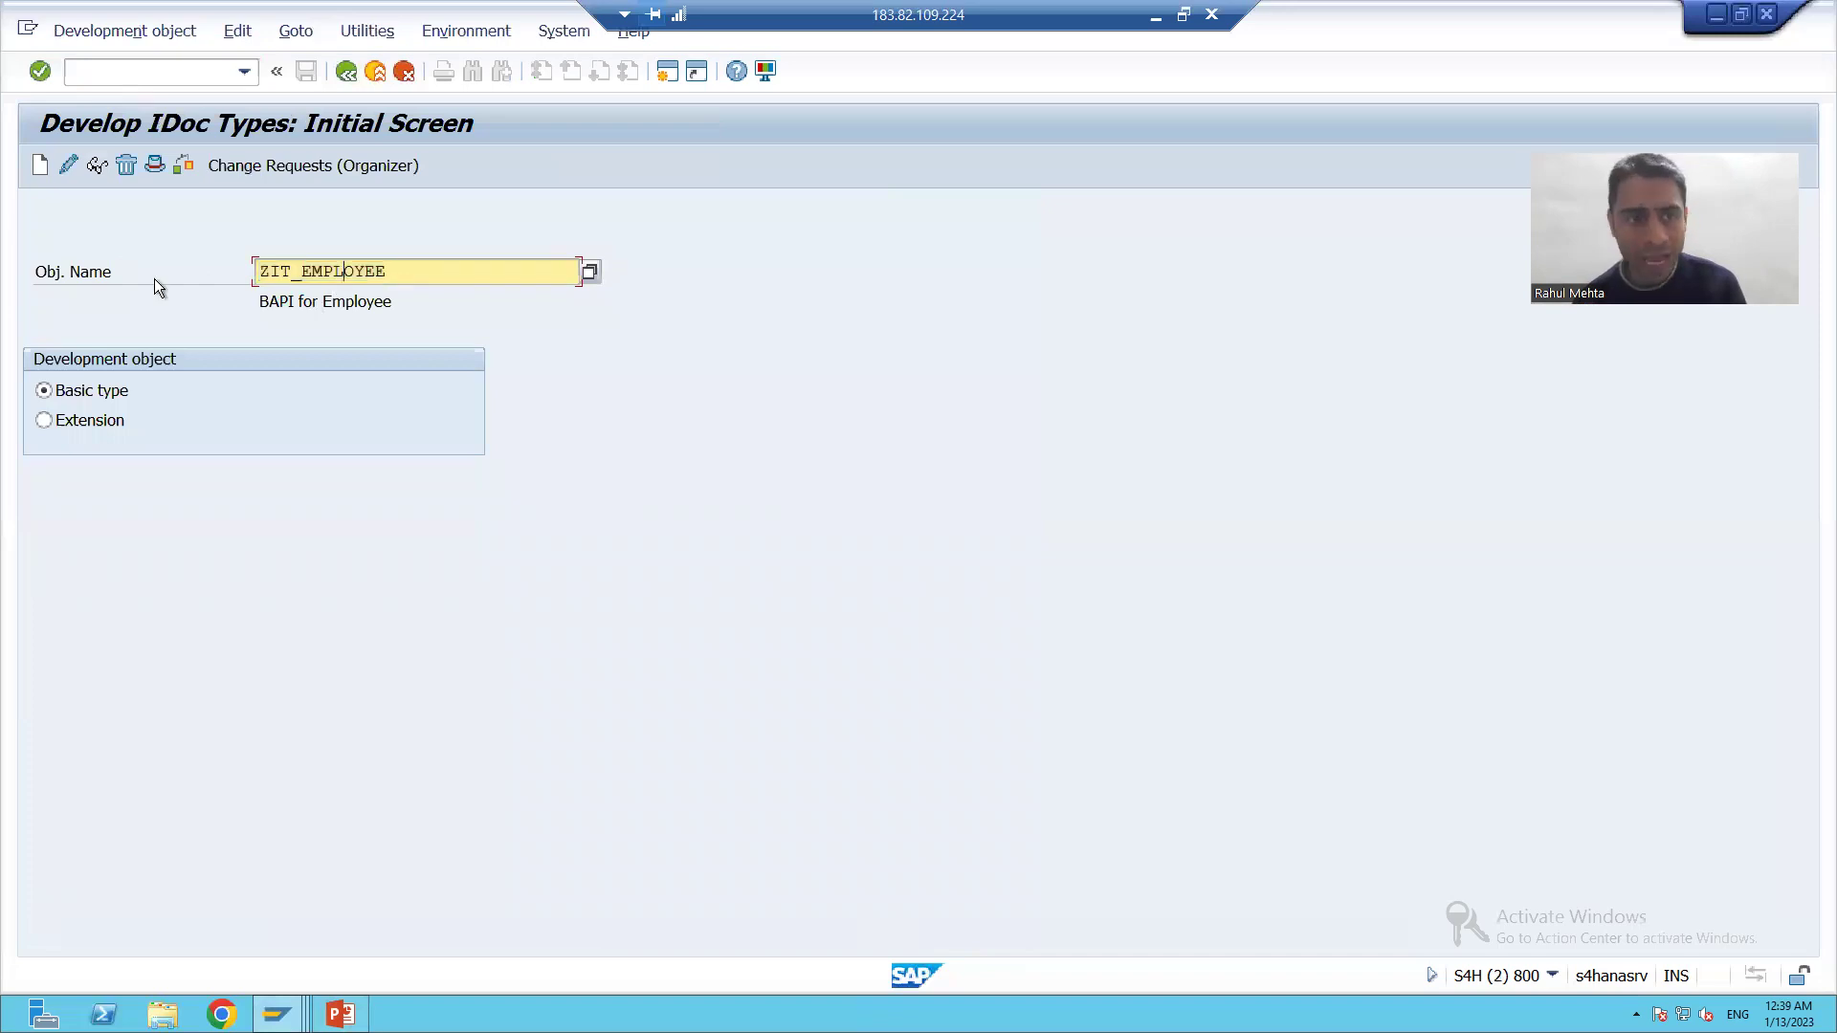
{"action": "left_click", "coordinate": [97, 166]}
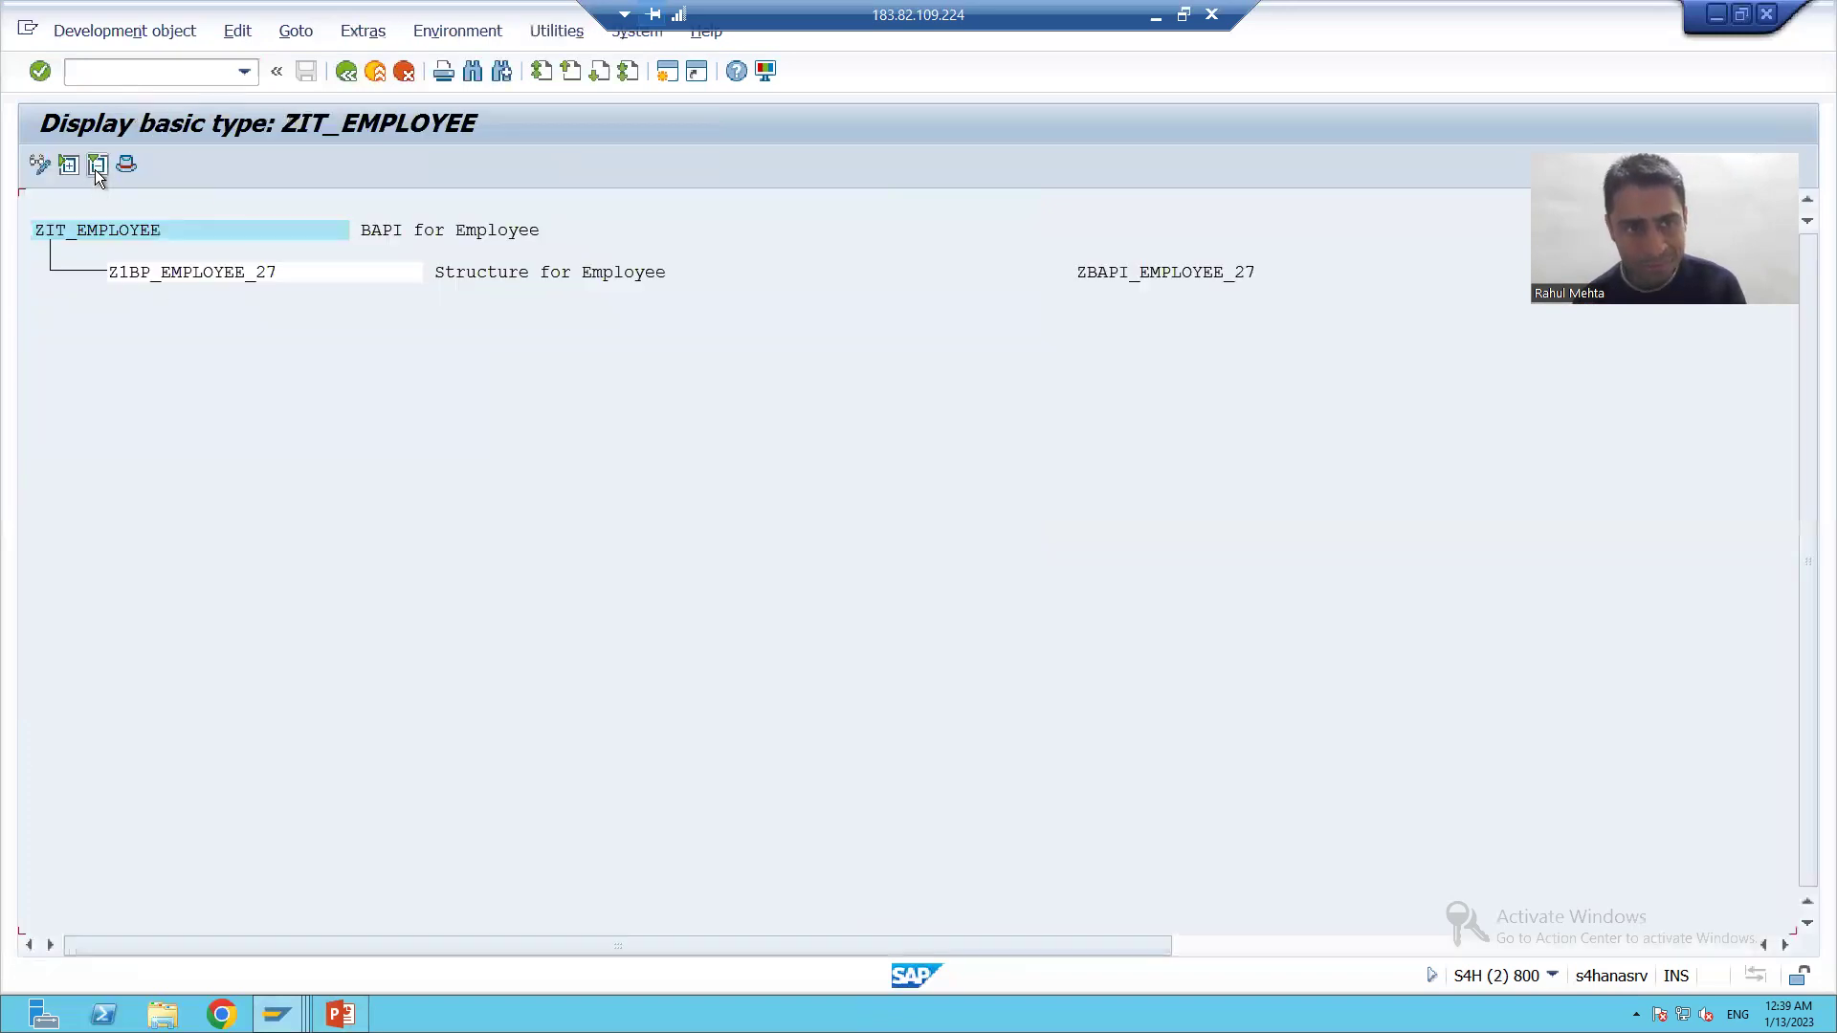
{"action": "left_click", "coordinate": [36, 231]}
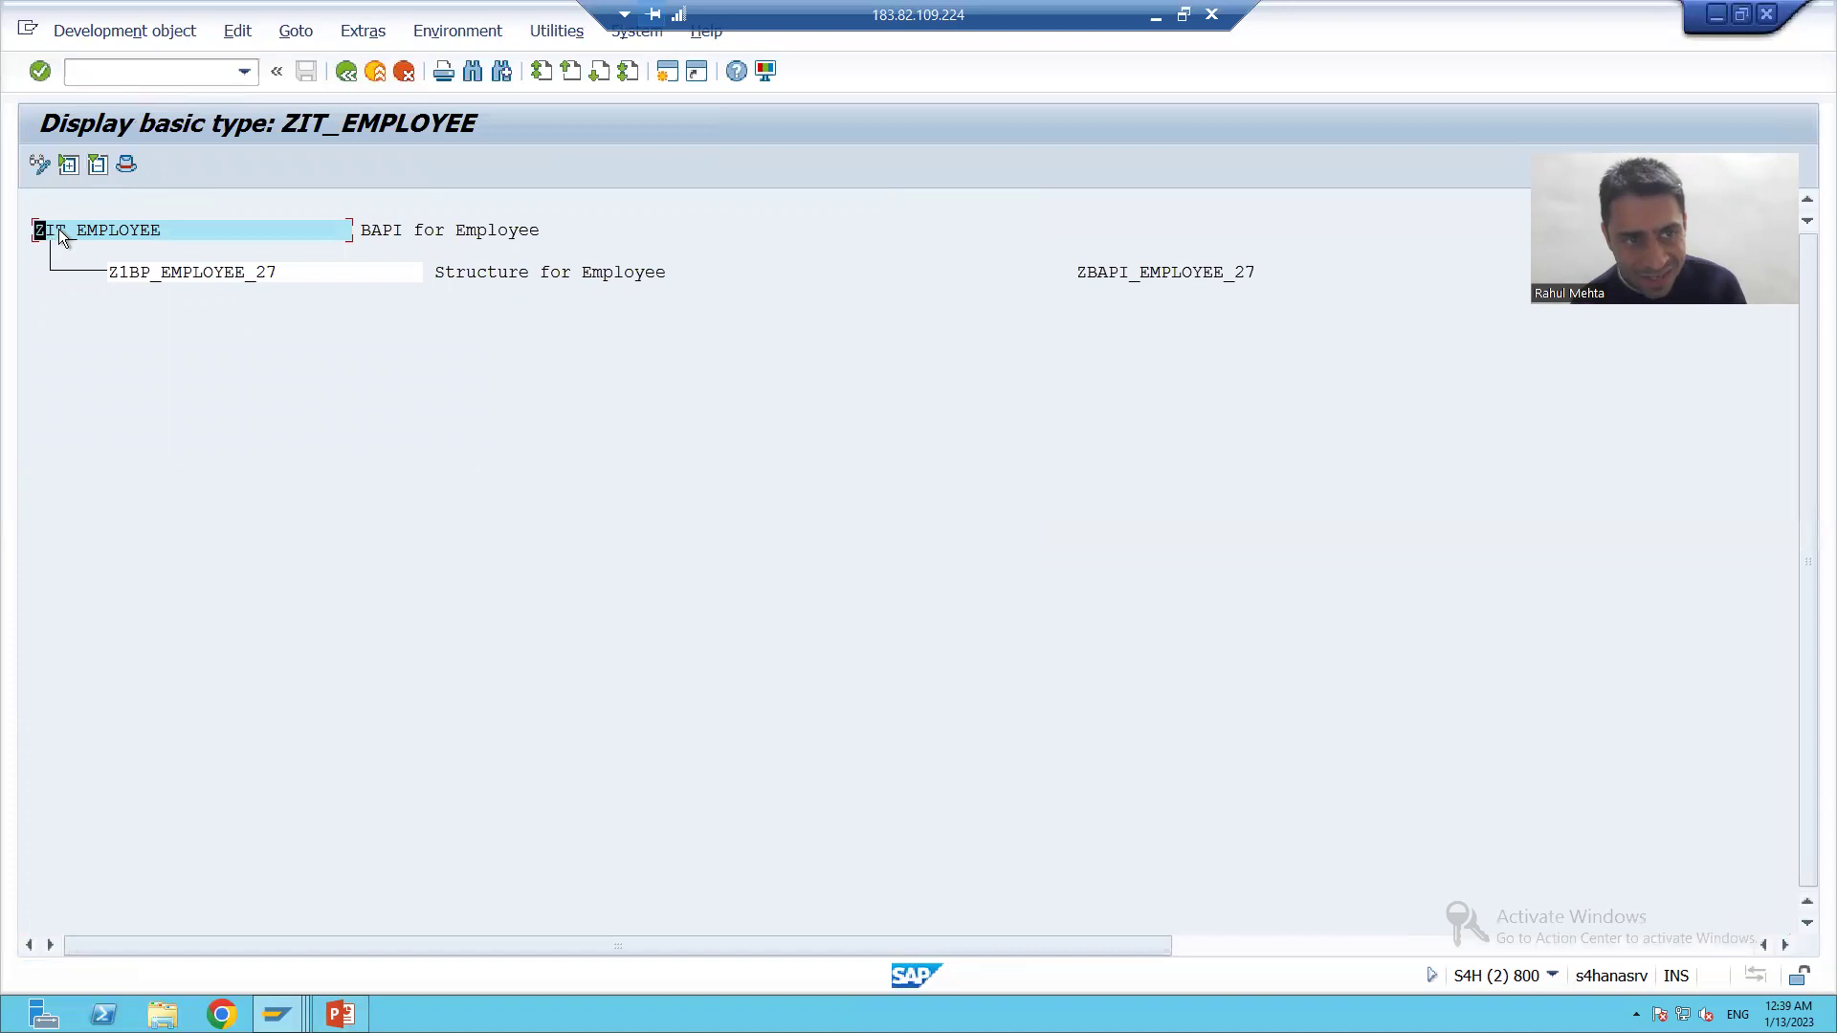
{"action": "left_click", "coordinate": [161, 233]}
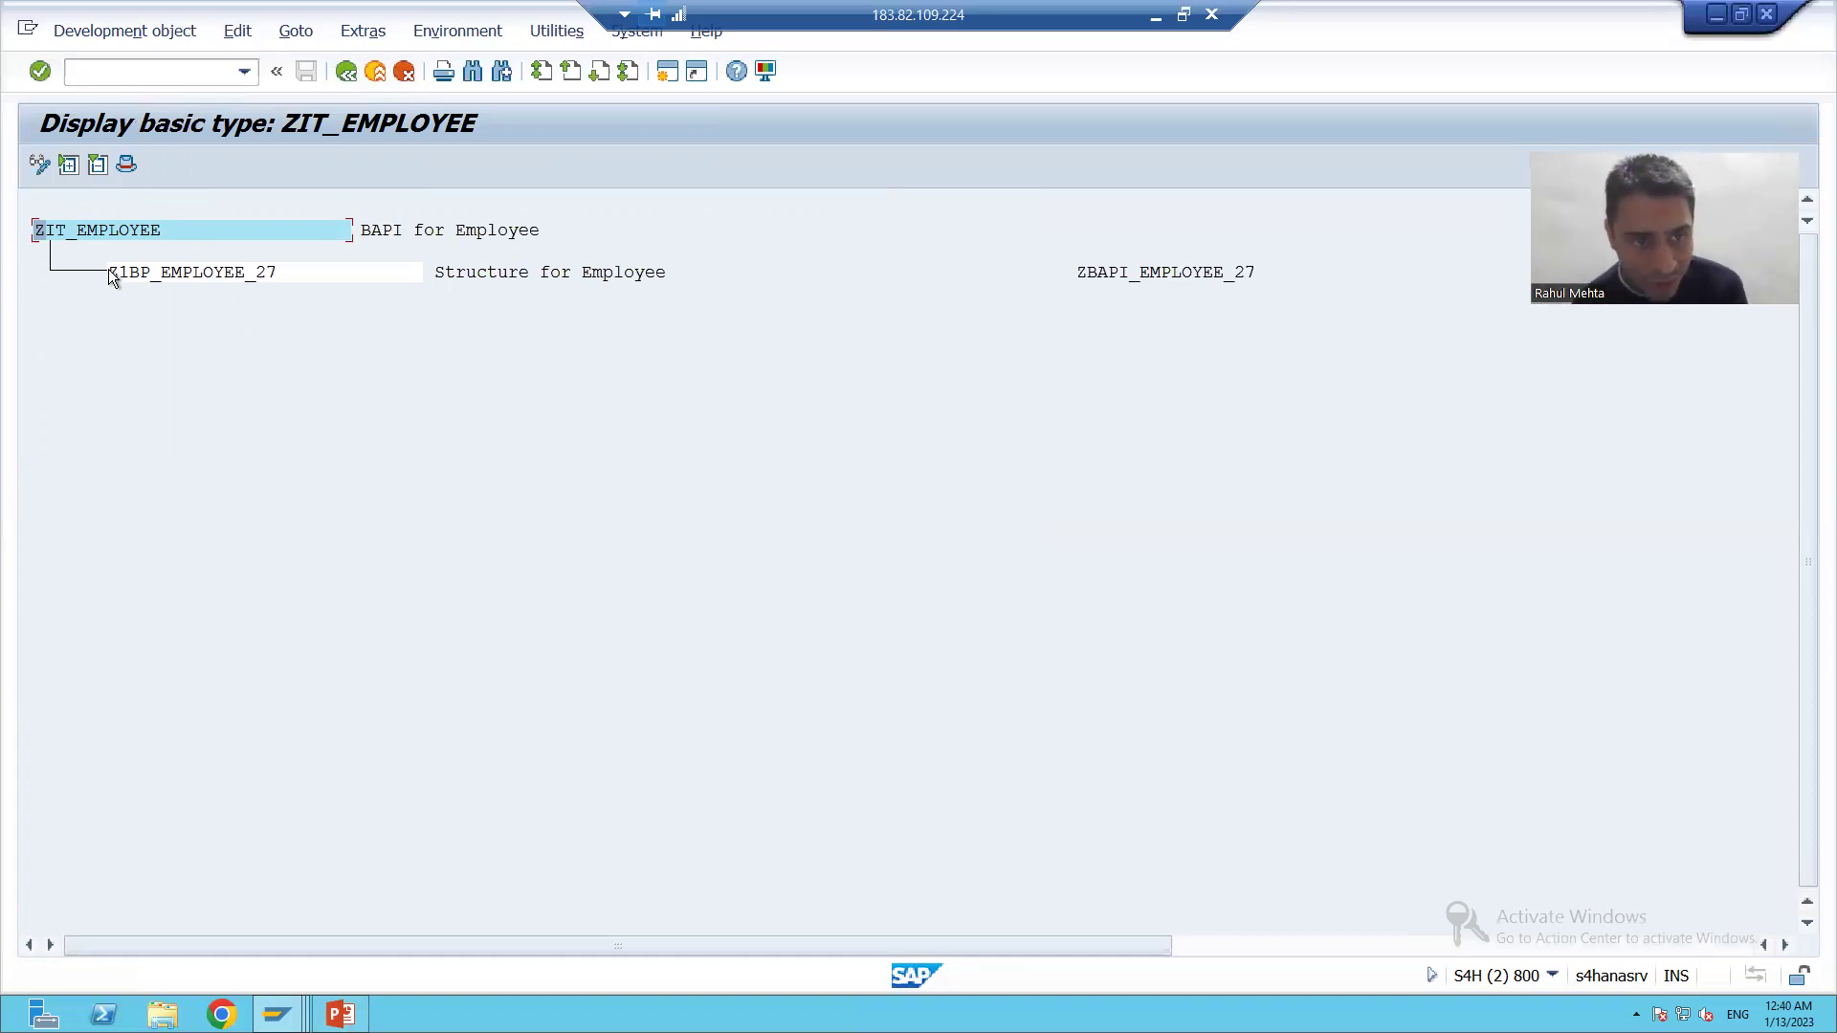
{"action": "left_click_drag", "start_coordinate": [114, 274], "coordinate": [285, 283]}
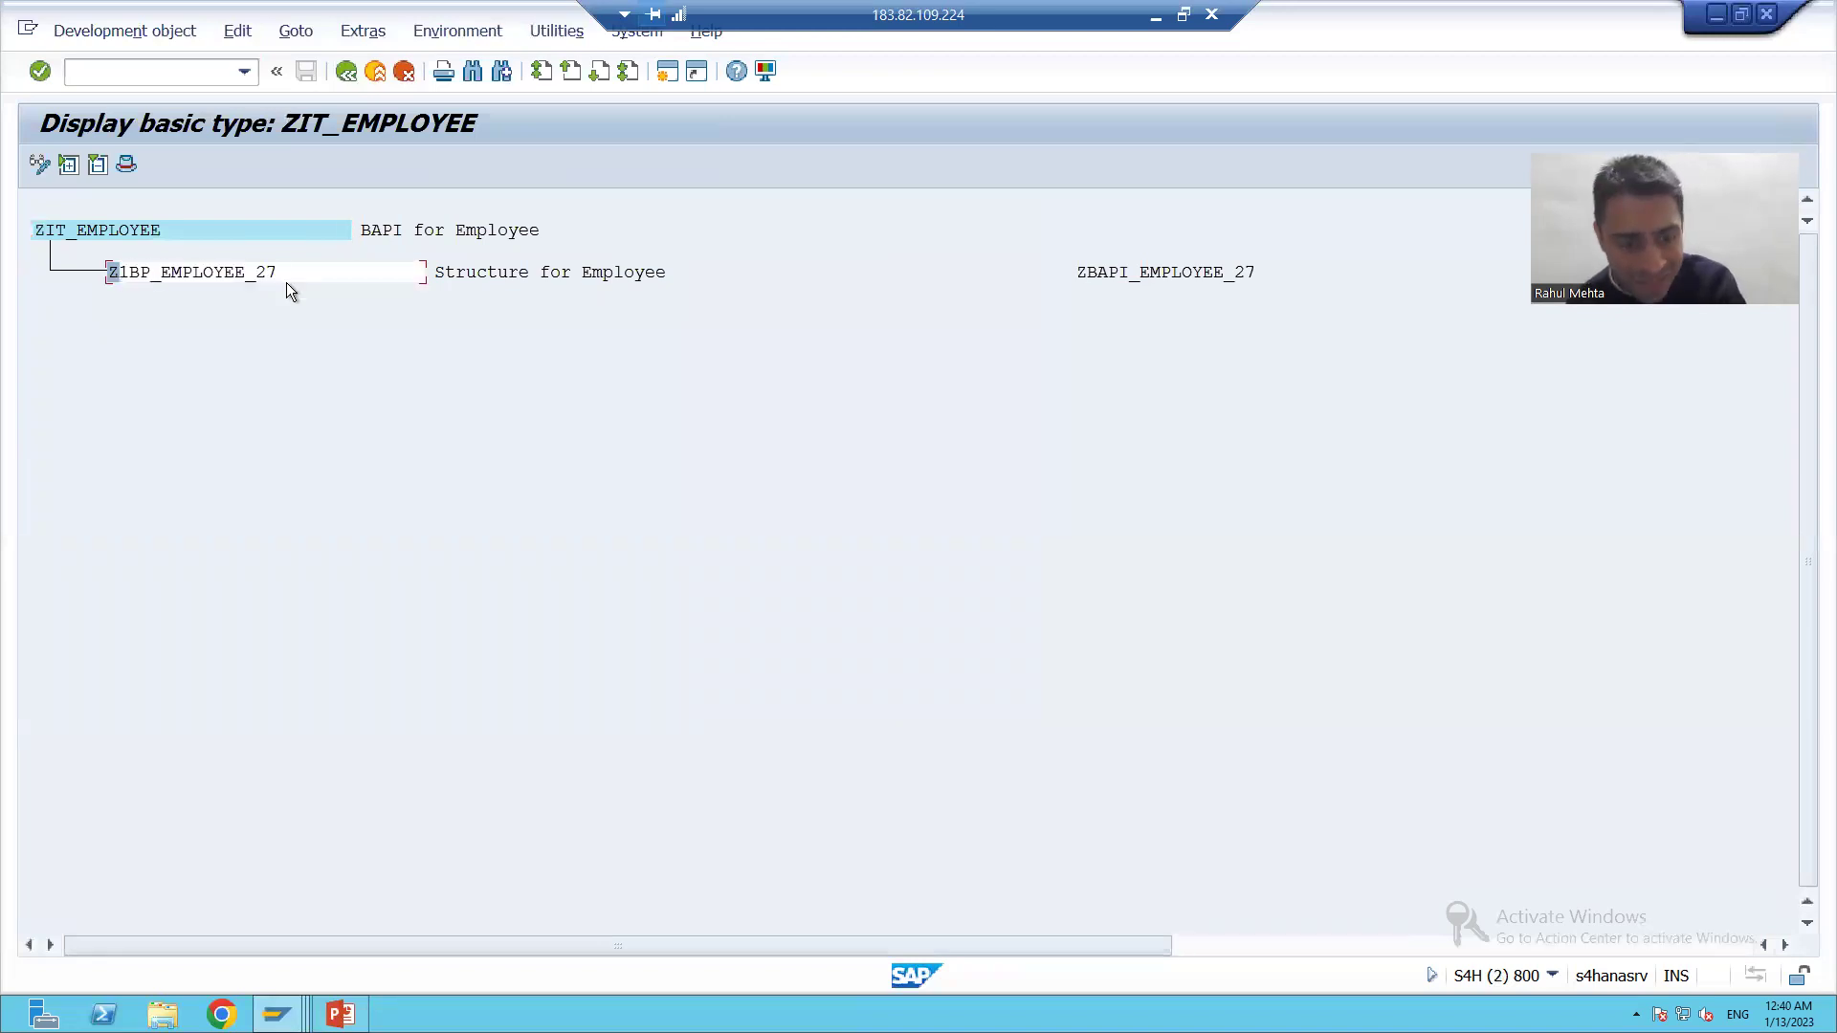
Step: Compare the segment name in the generated results list with the segment assigned to the basic type ZIT_EMPLOYEE
{"action": "key", "text": "F3"}
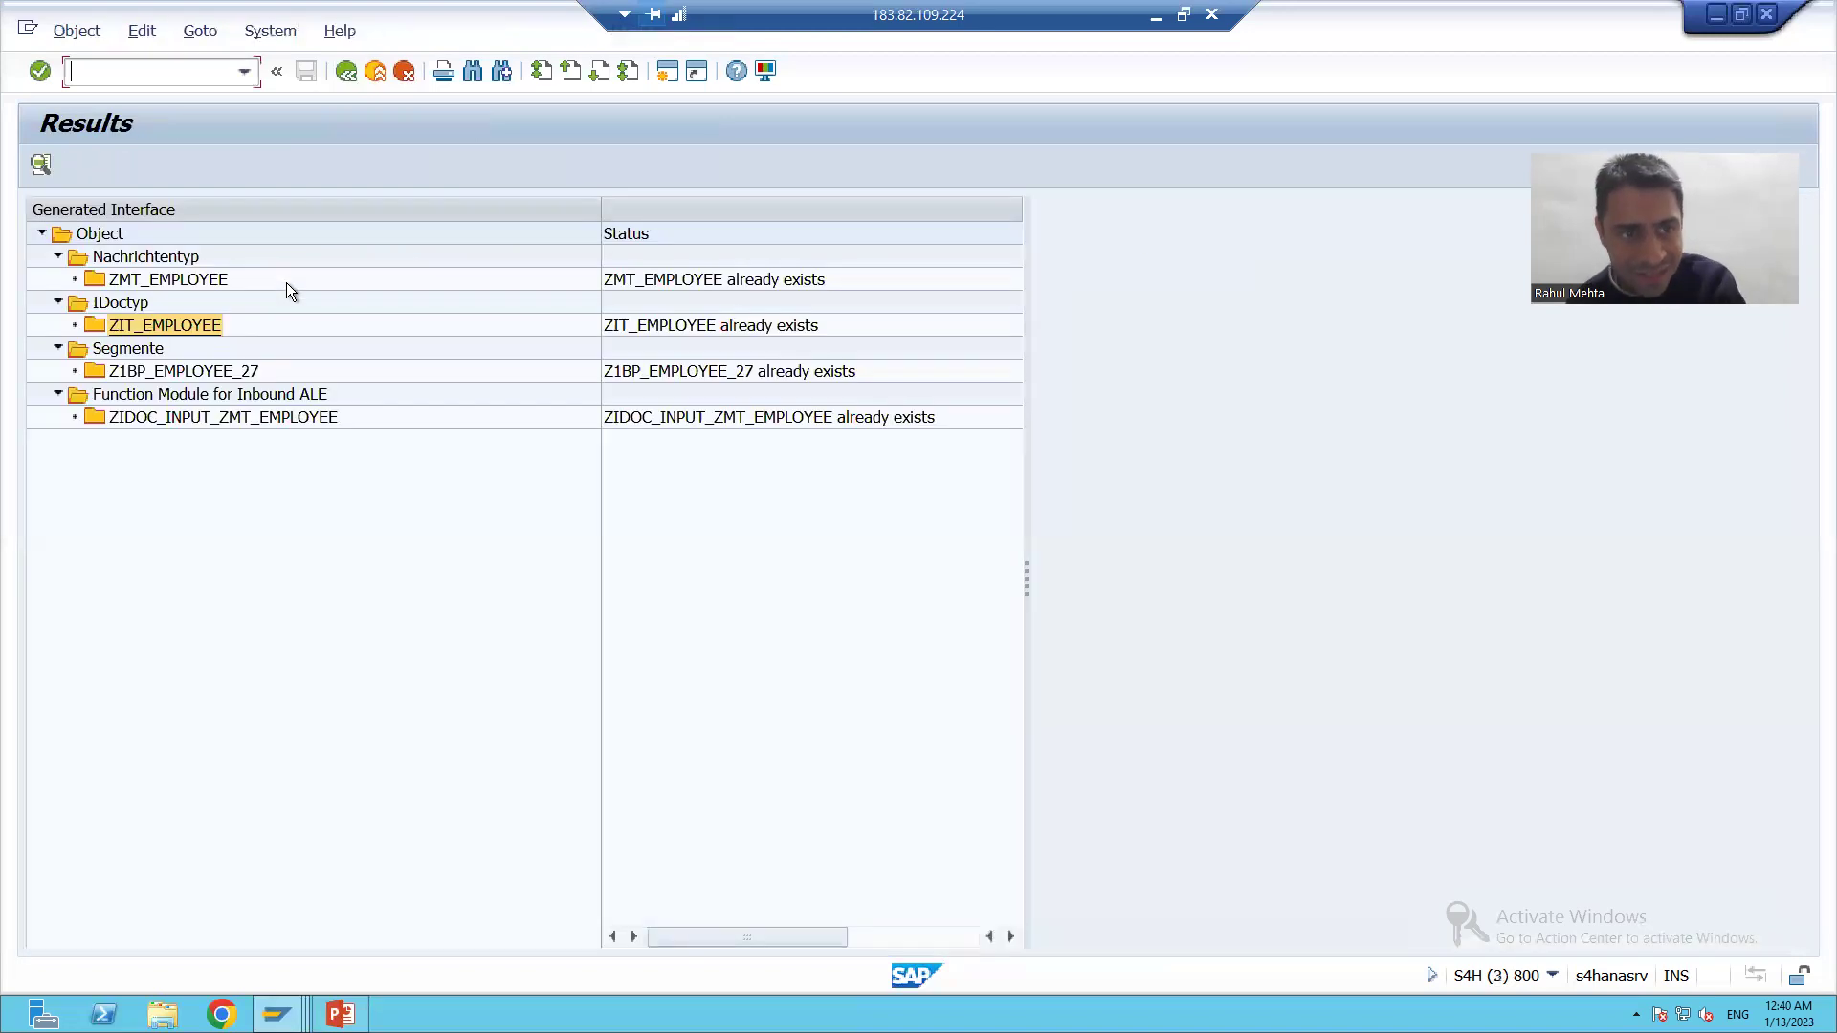
{"action": "left_click", "coordinate": [139, 379]}
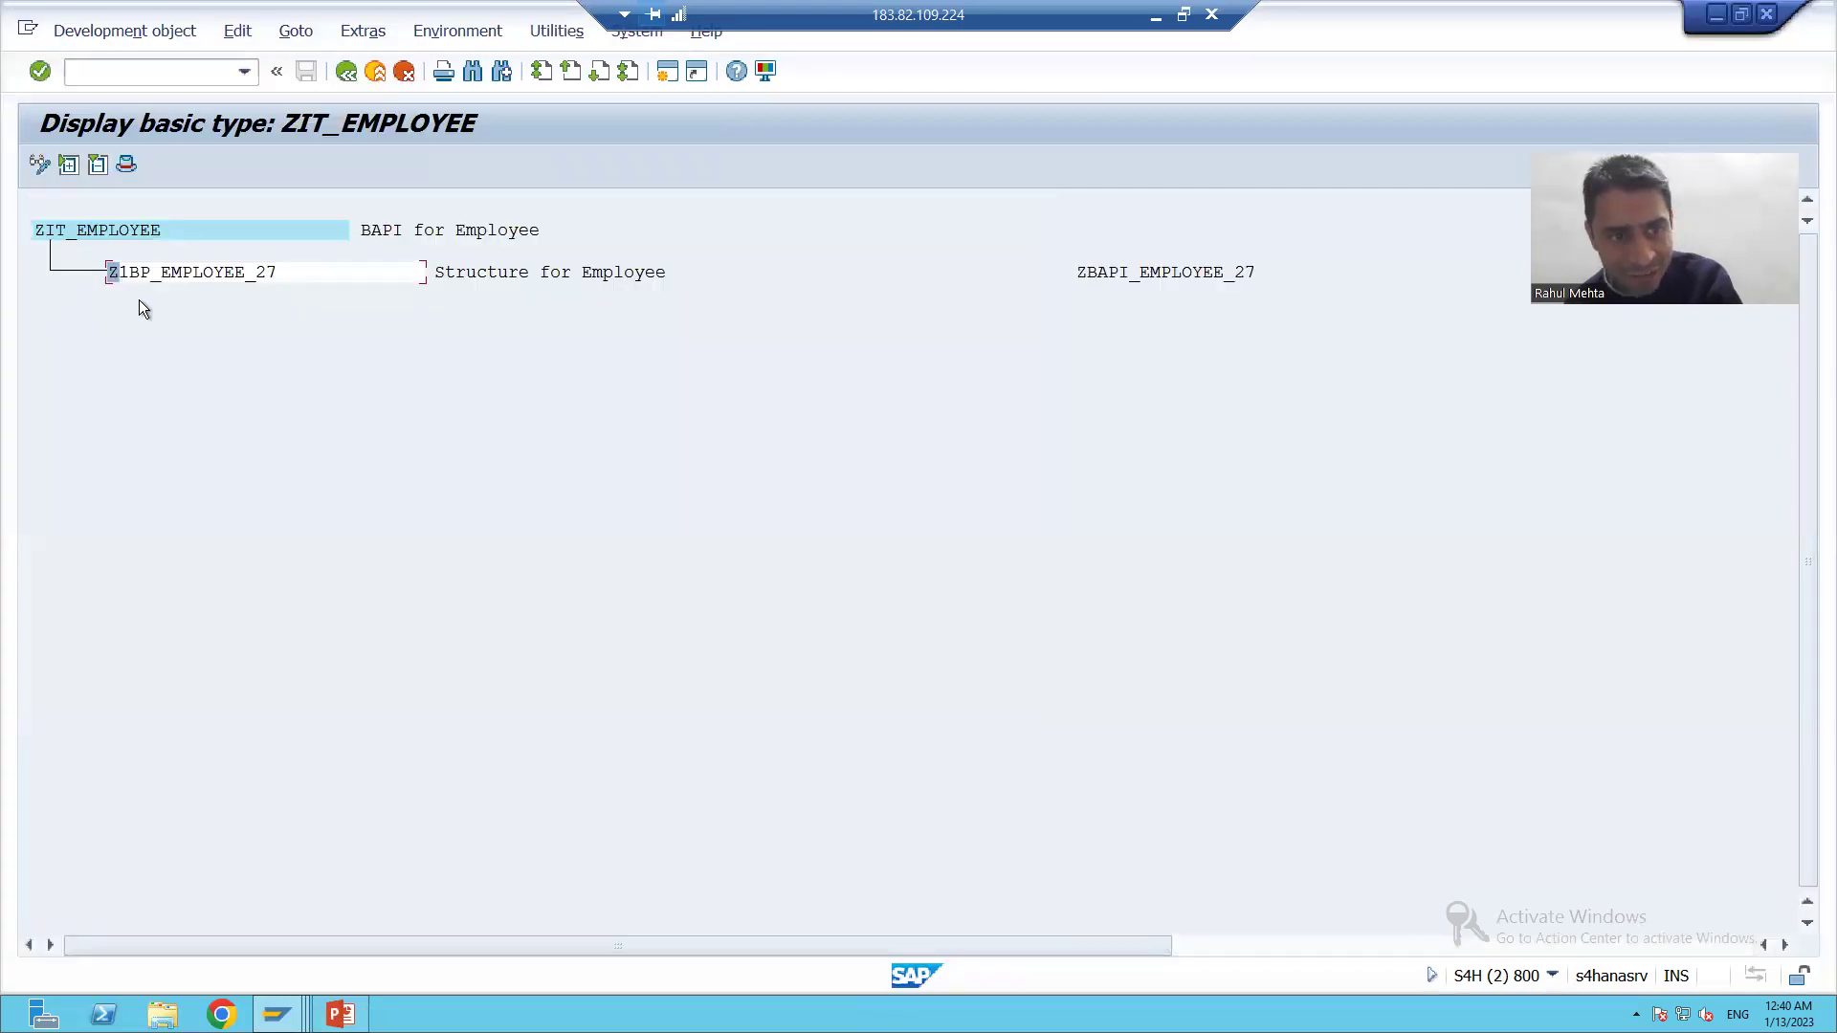
{"action": "key", "text": "F3"}
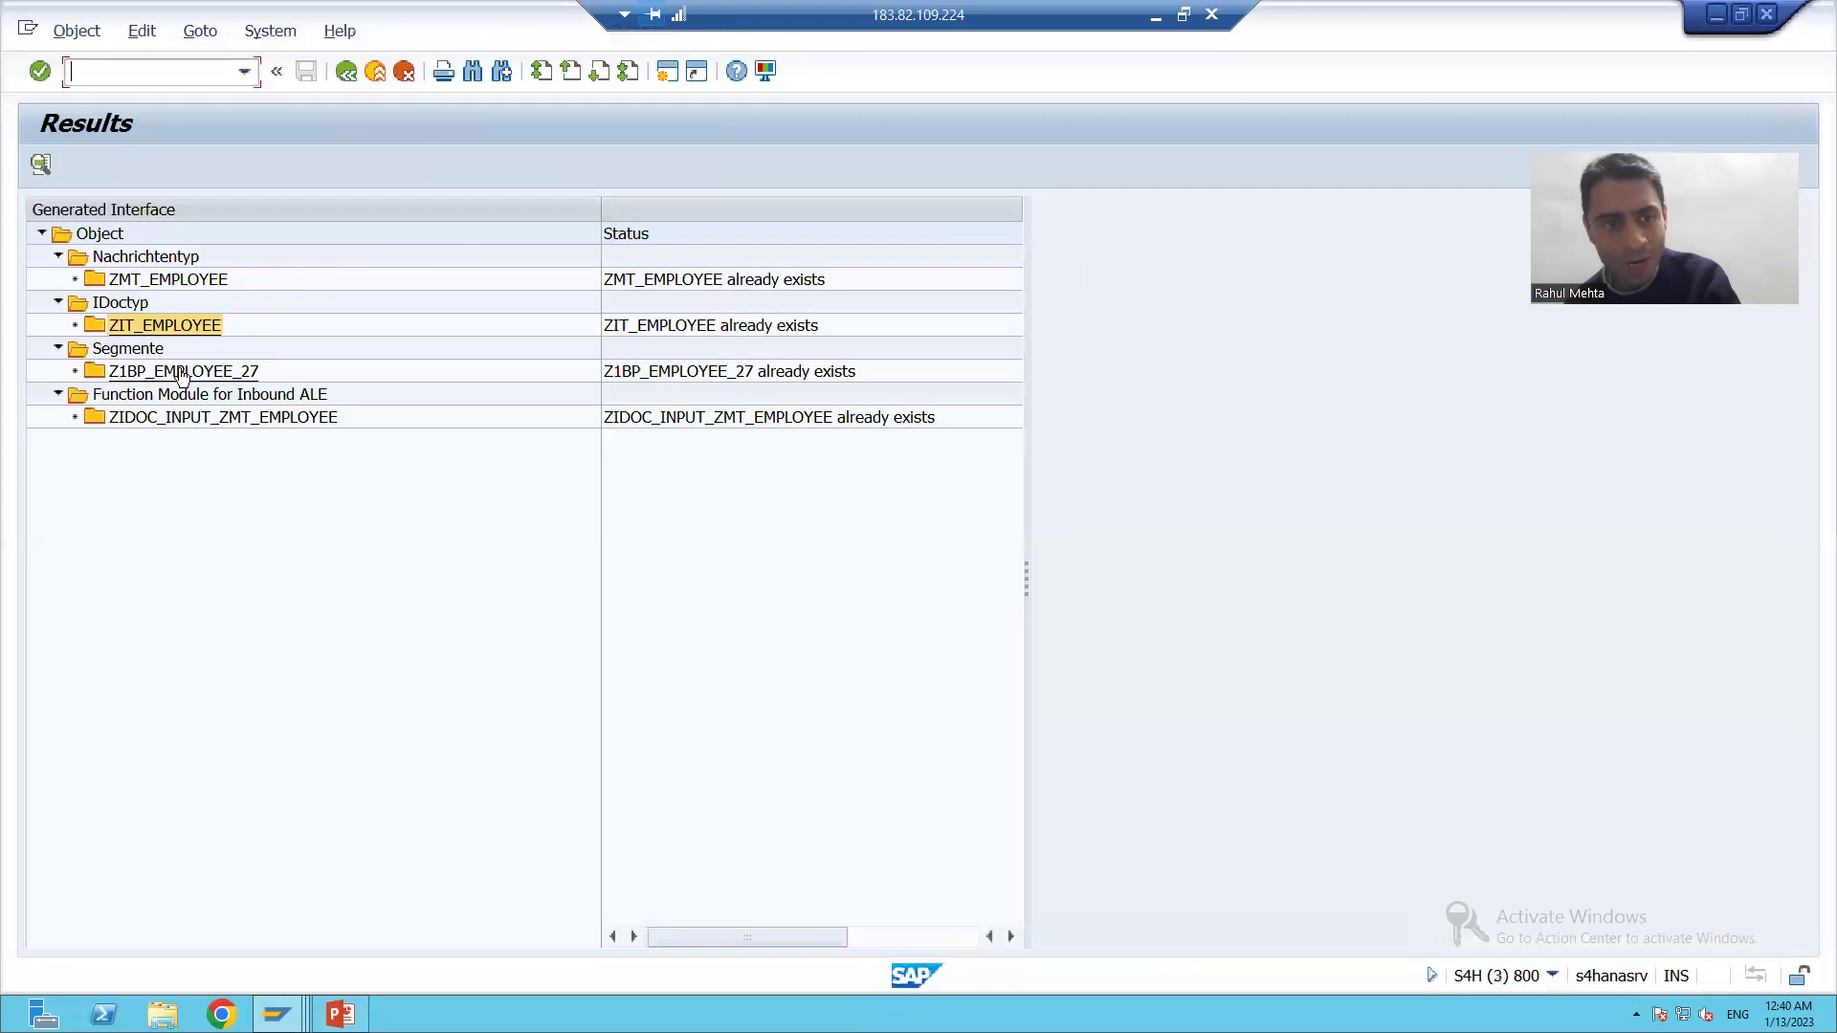
{"action": "left_click", "coordinate": [230, 379]}
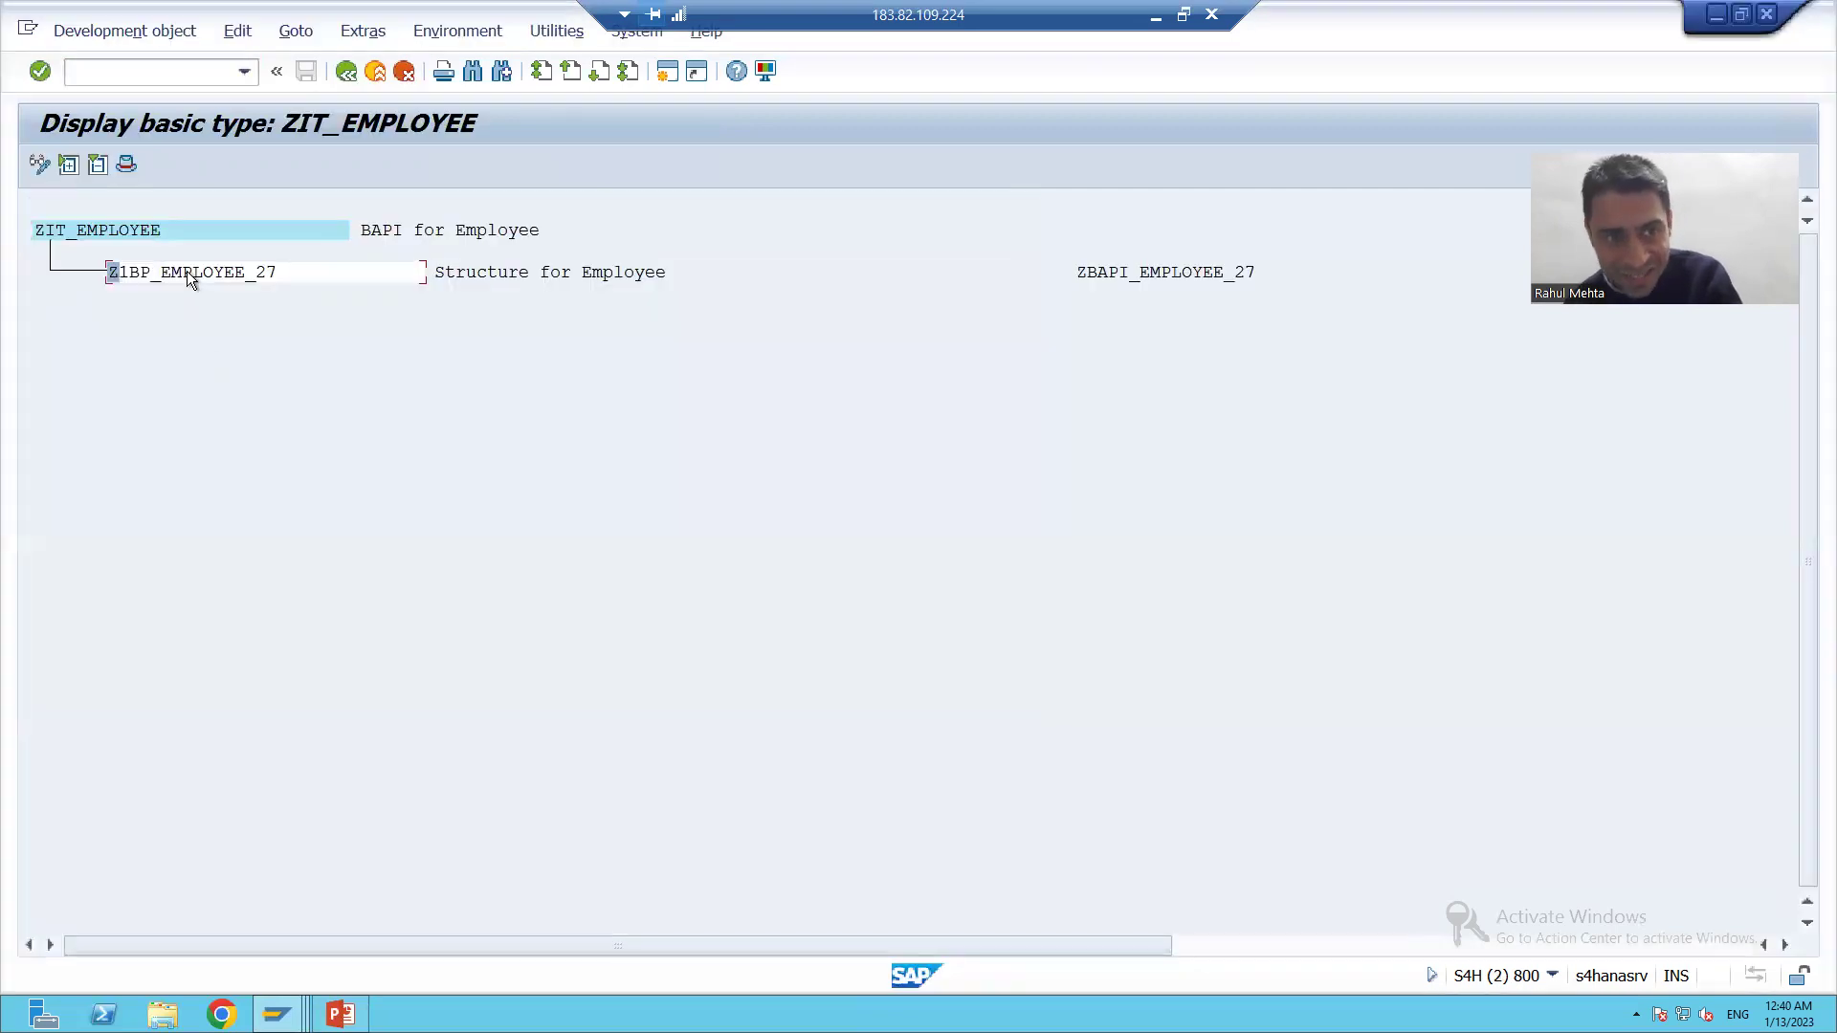
Step: Open segment Z1BP_EMPLOYEE_27 of the basic type in the segment editor and examine its fields
{"action": "left_click", "coordinate": [187, 272]}
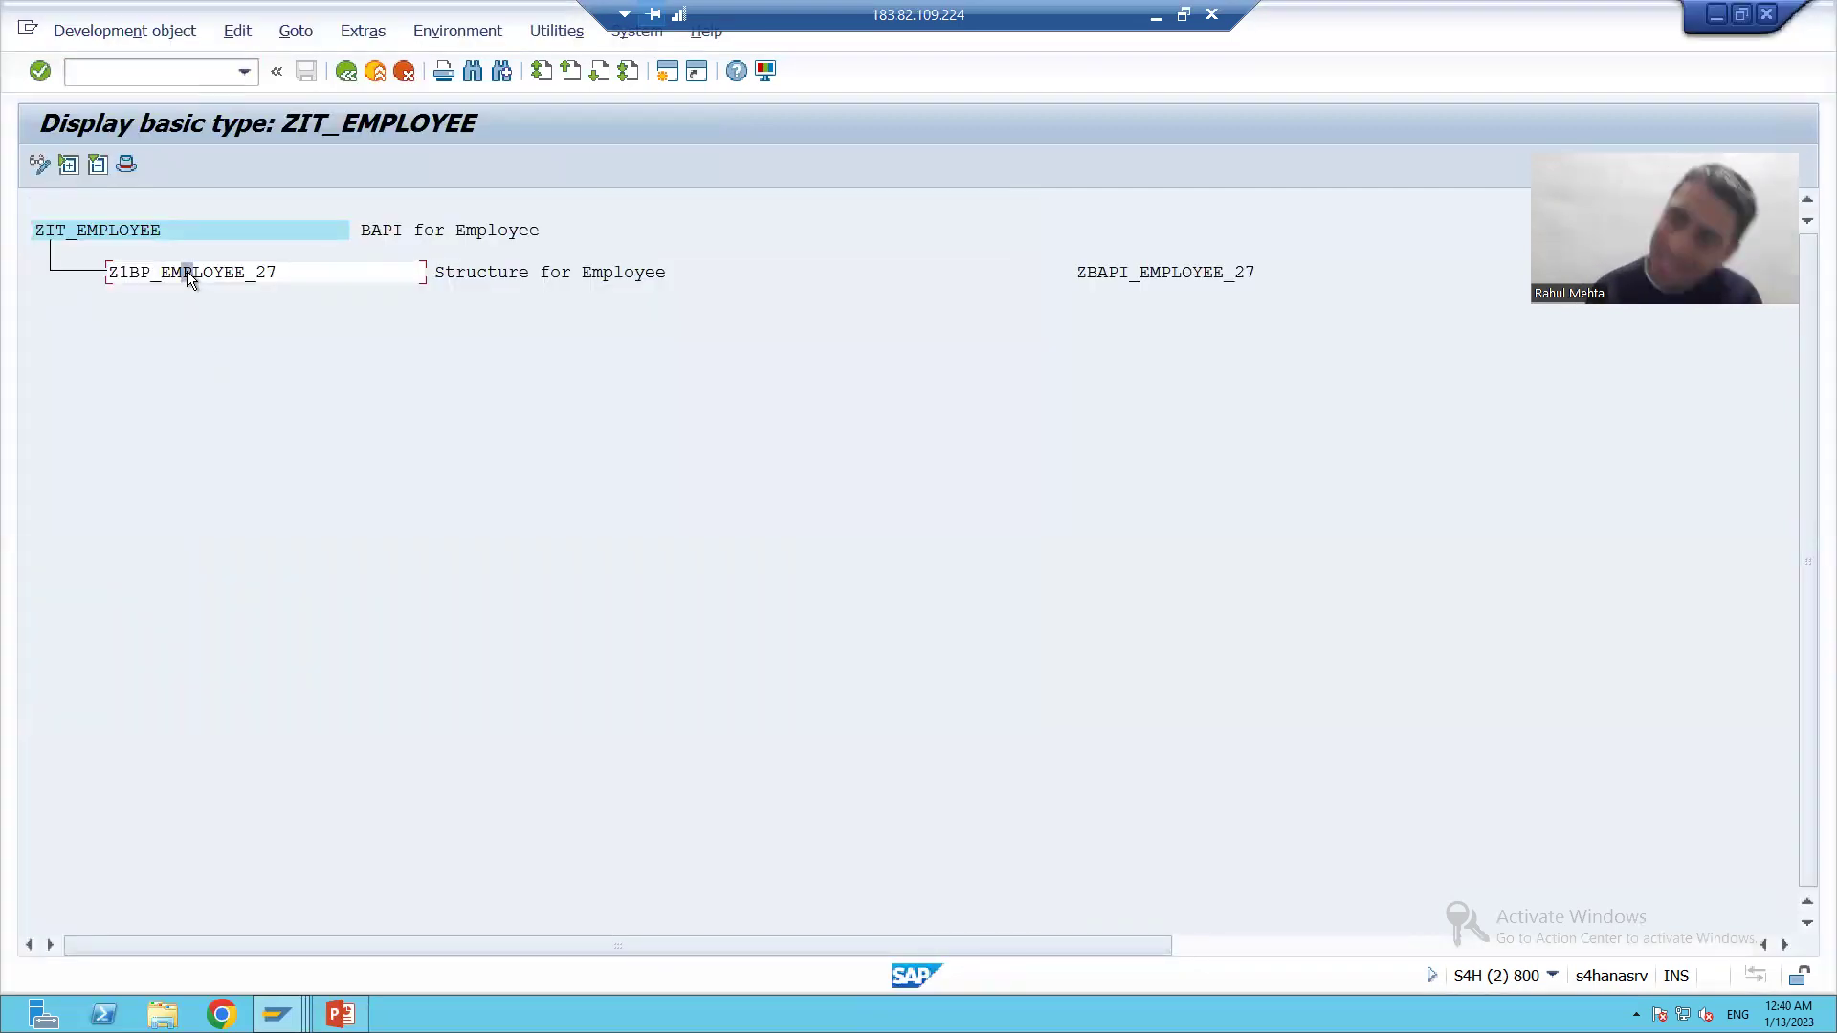
{"action": "double_click", "coordinate": [174, 270]}
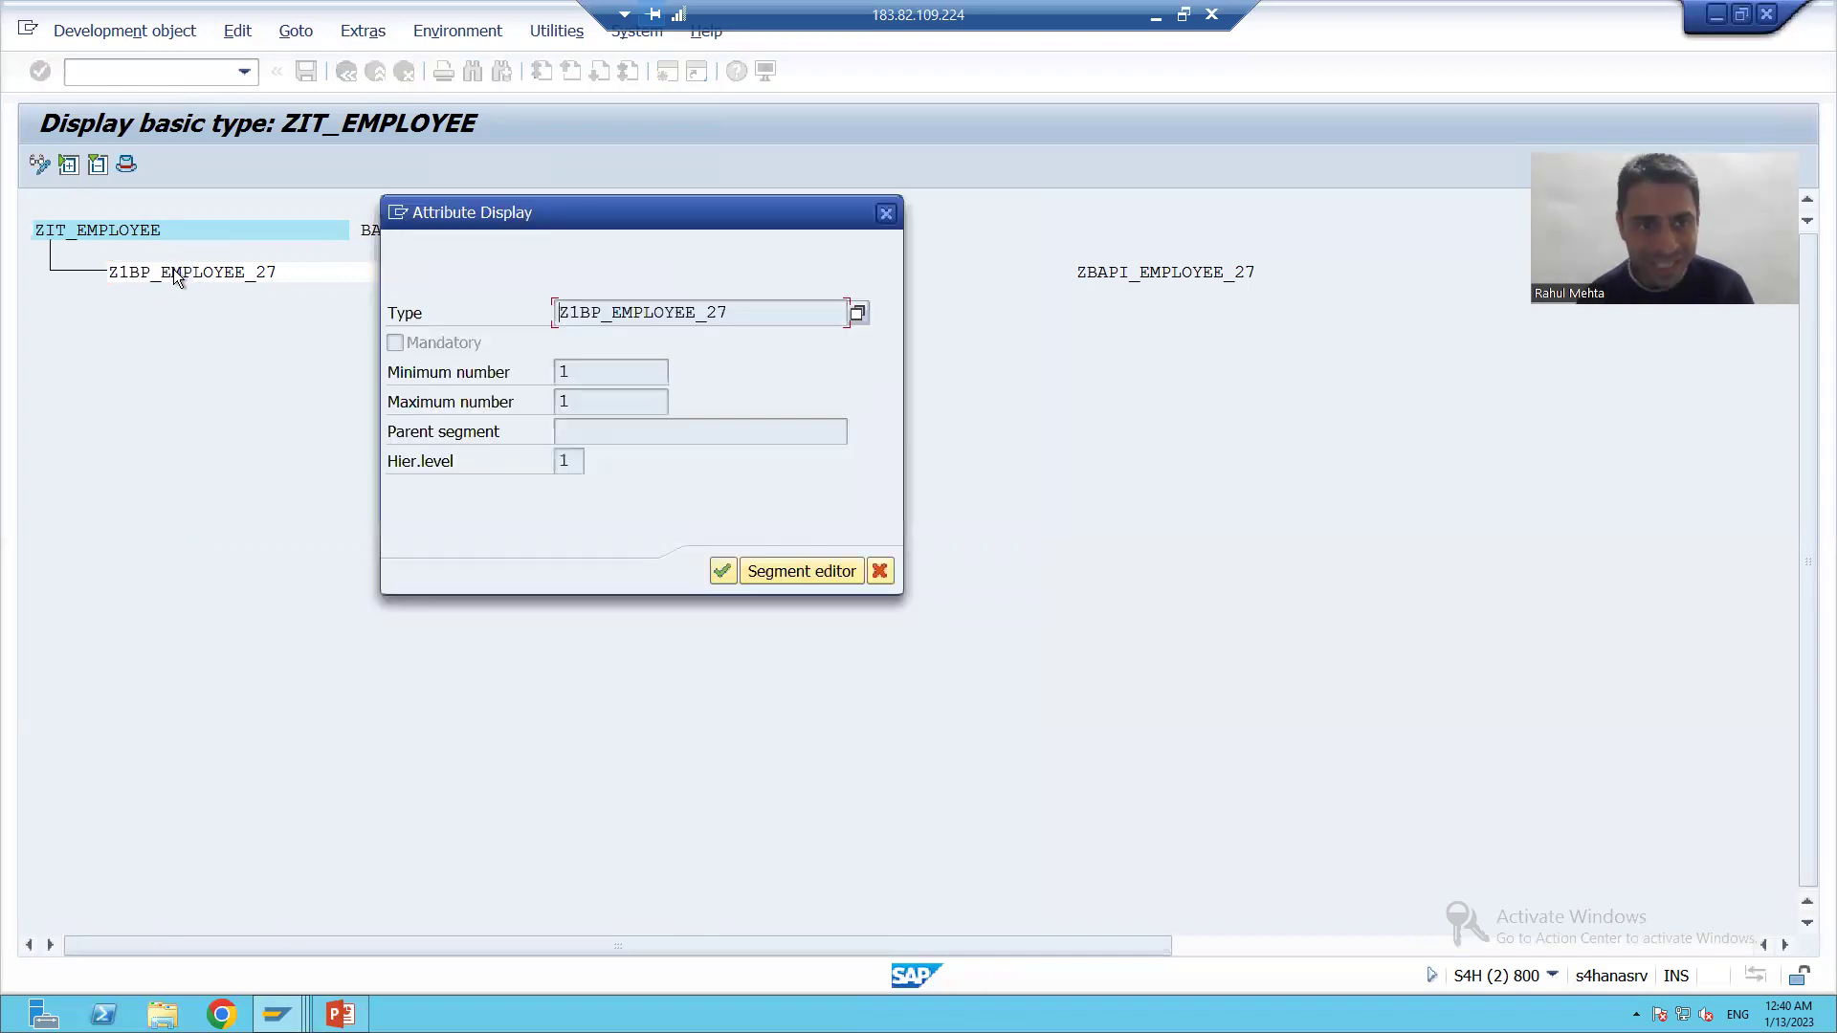
{"action": "left_click", "coordinate": [818, 571]}
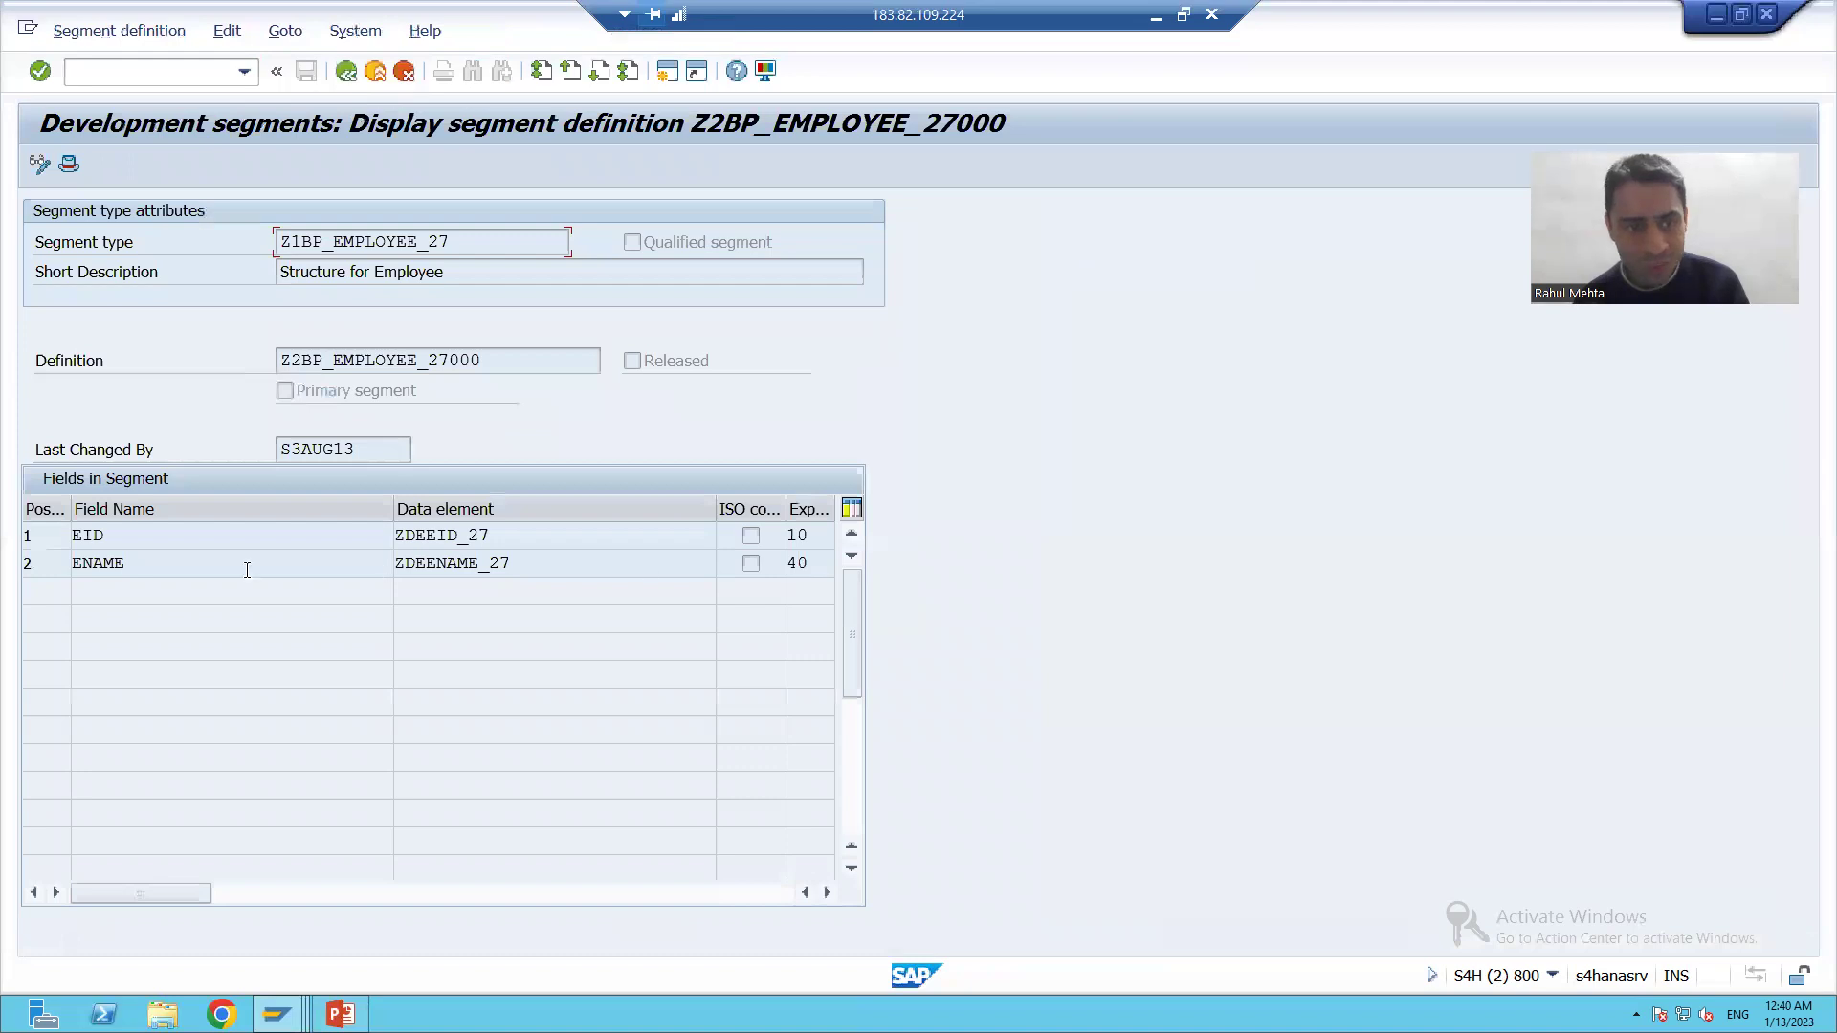
{"action": "left_click", "coordinate": [92, 562]}
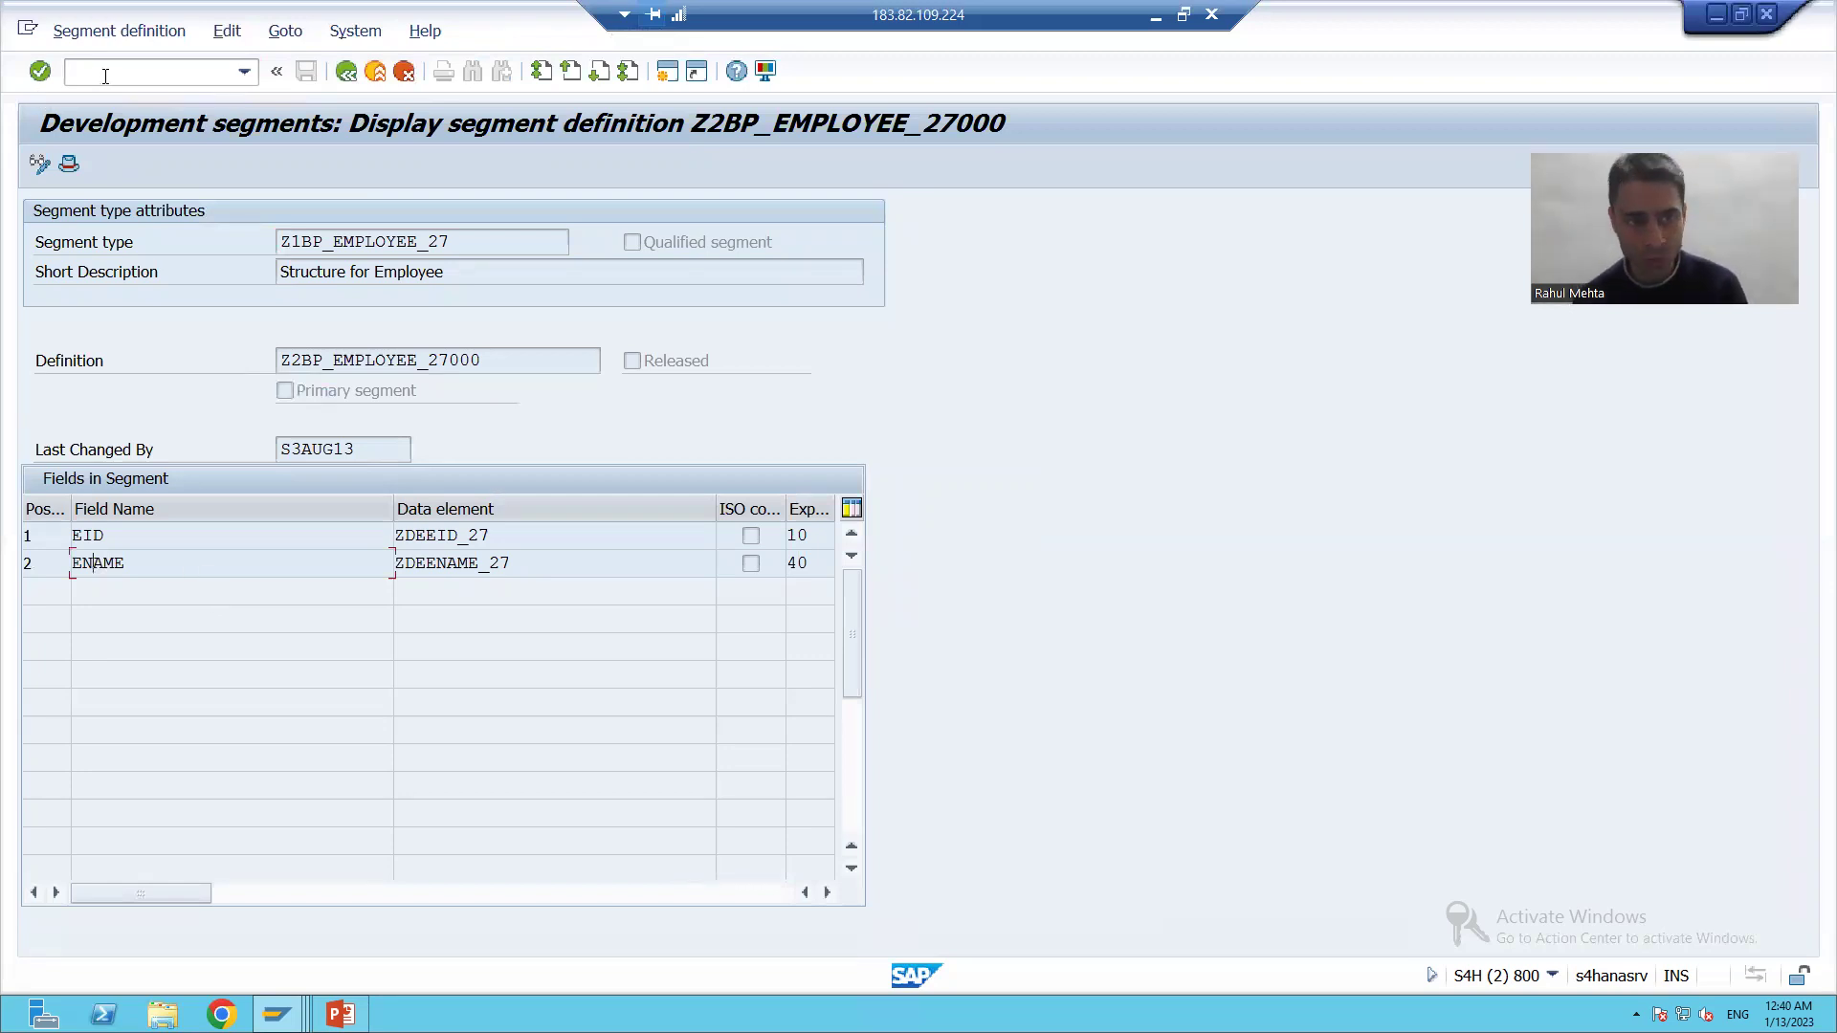
Step: Open transaction WE31 in the current session in place of the segment definition
{"action": "type", "text": "/n"}
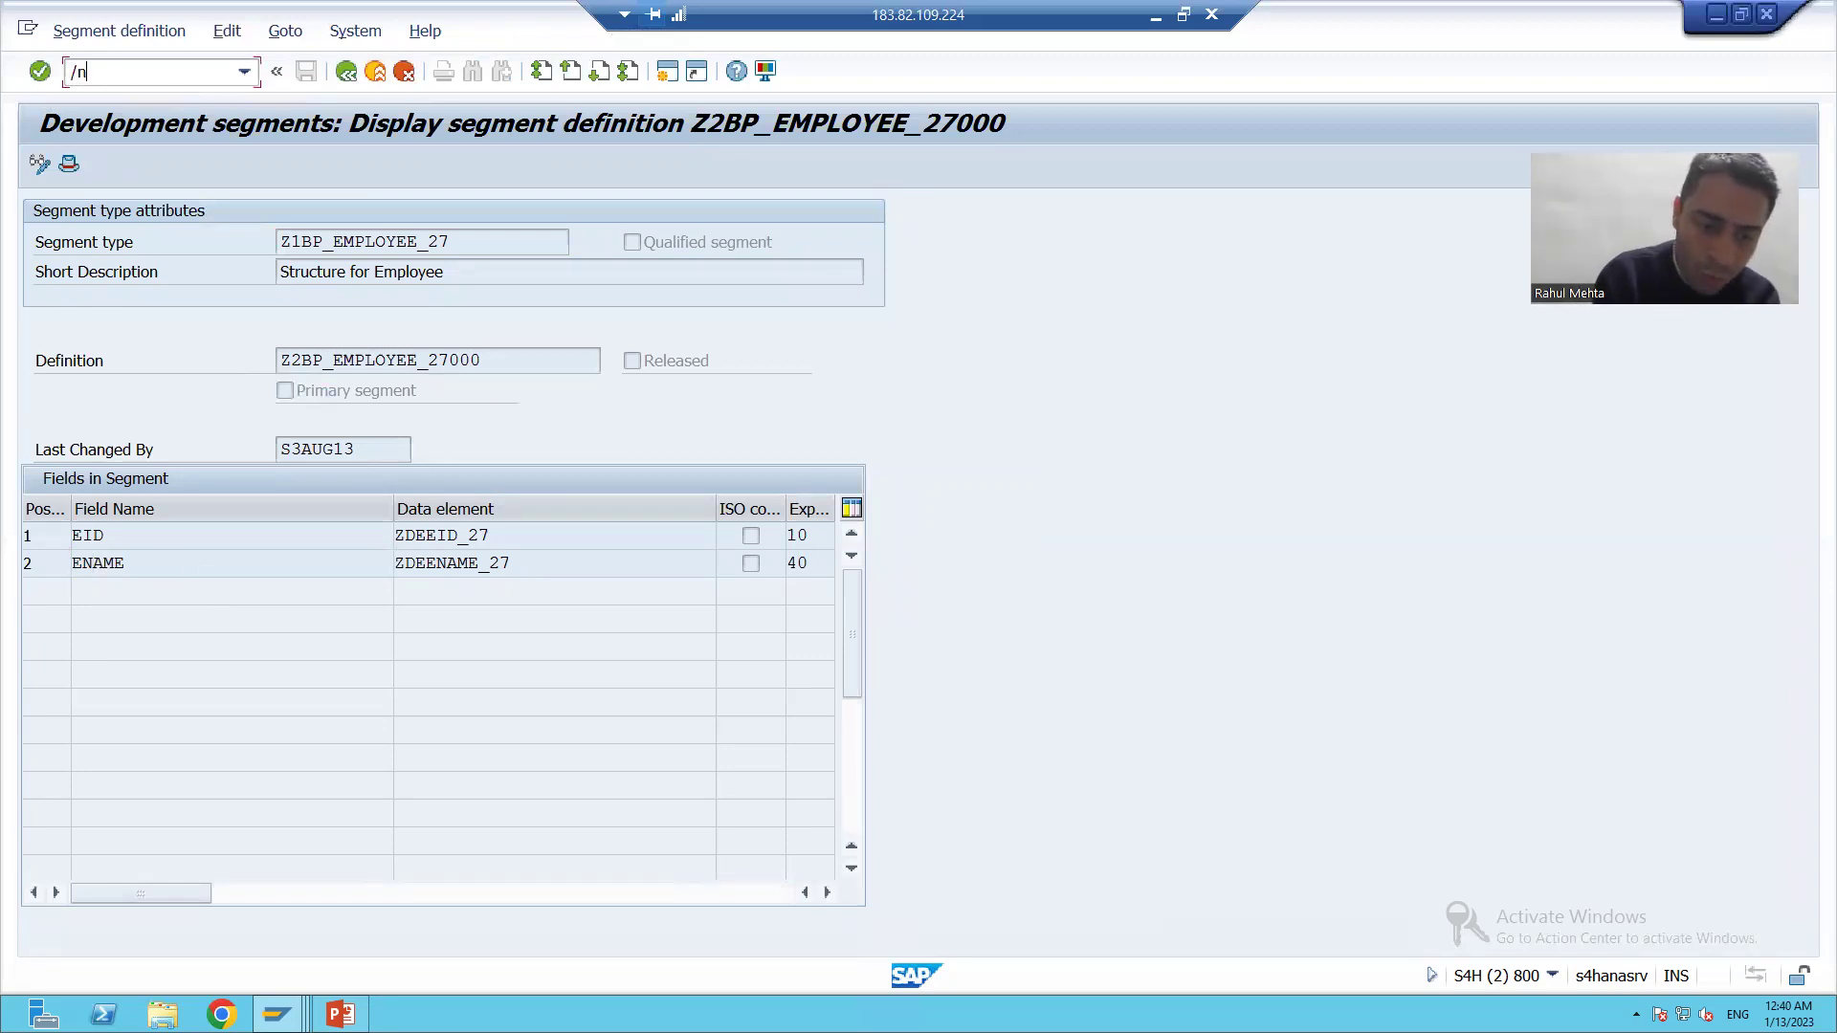
{"action": "type", "text": "we31"}
{"action": "key", "text": "Return"}
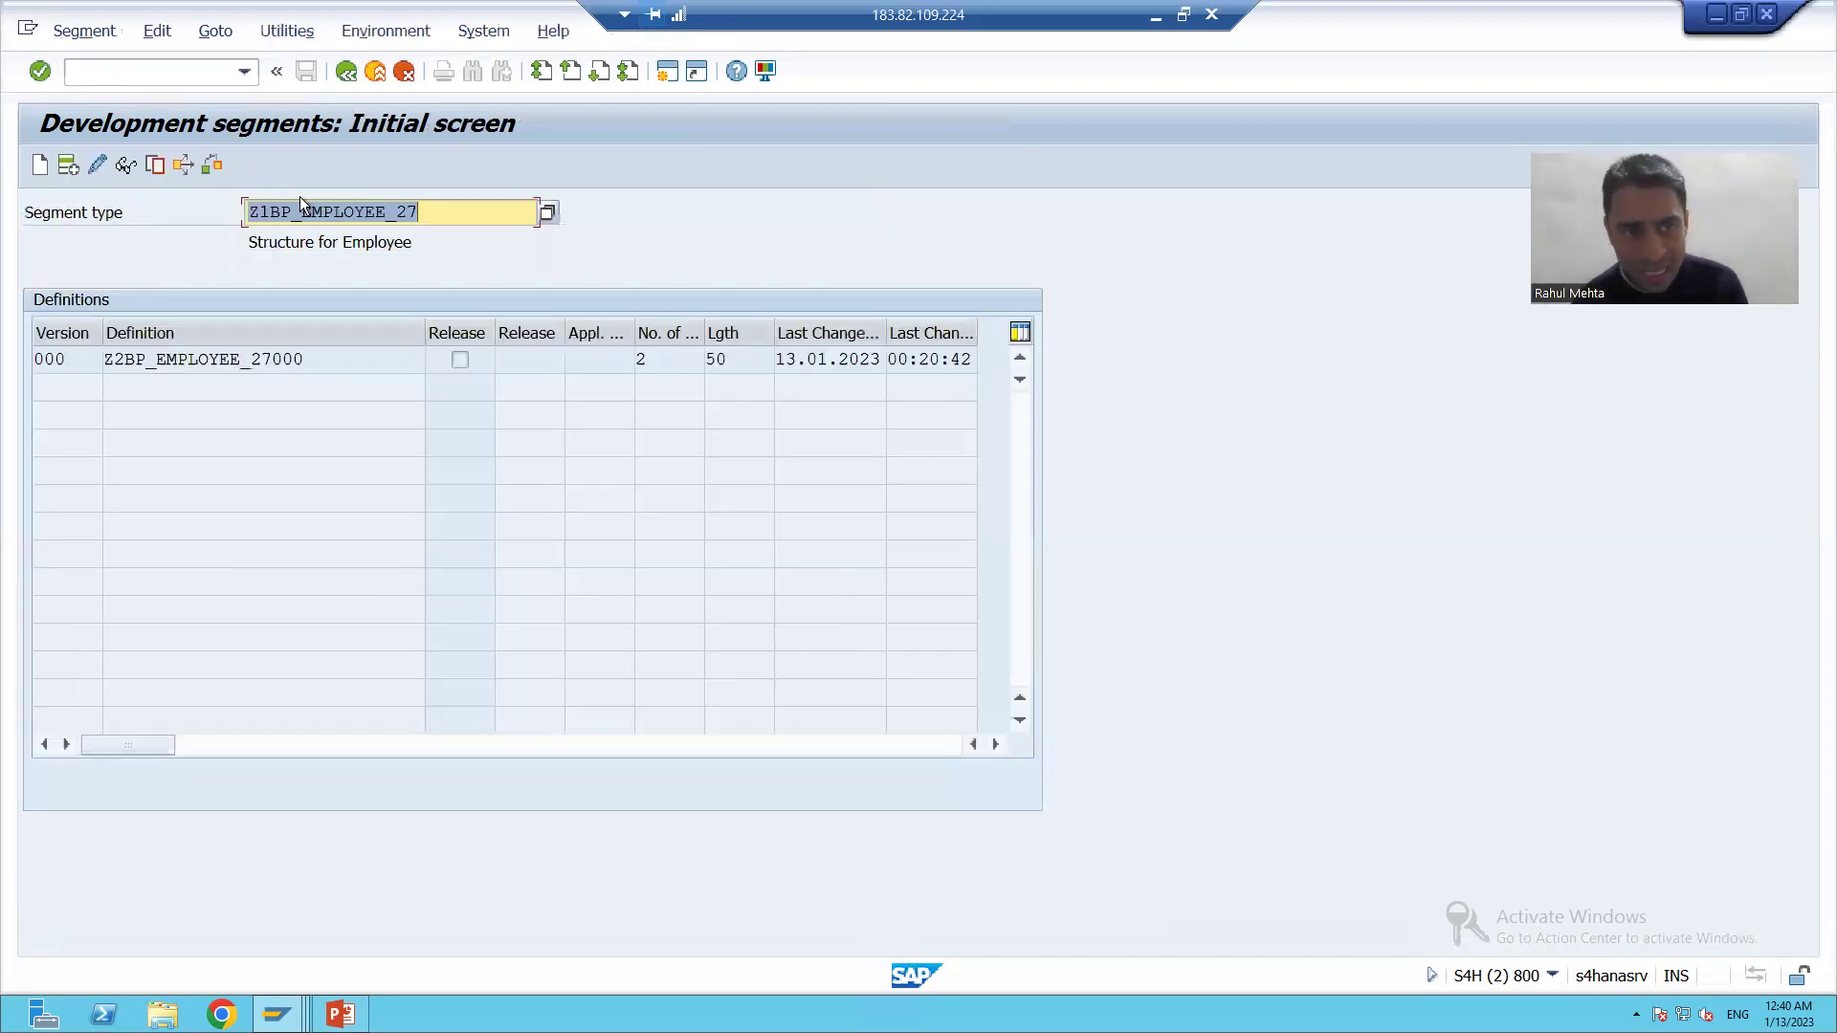
Step: Display definition Z2BP_EMPLOYEE_27000 of segment type Z1BP_EMPLOYEE_27 and examine its fields EID and ENAME
{"action": "left_click", "coordinate": [337, 213]}
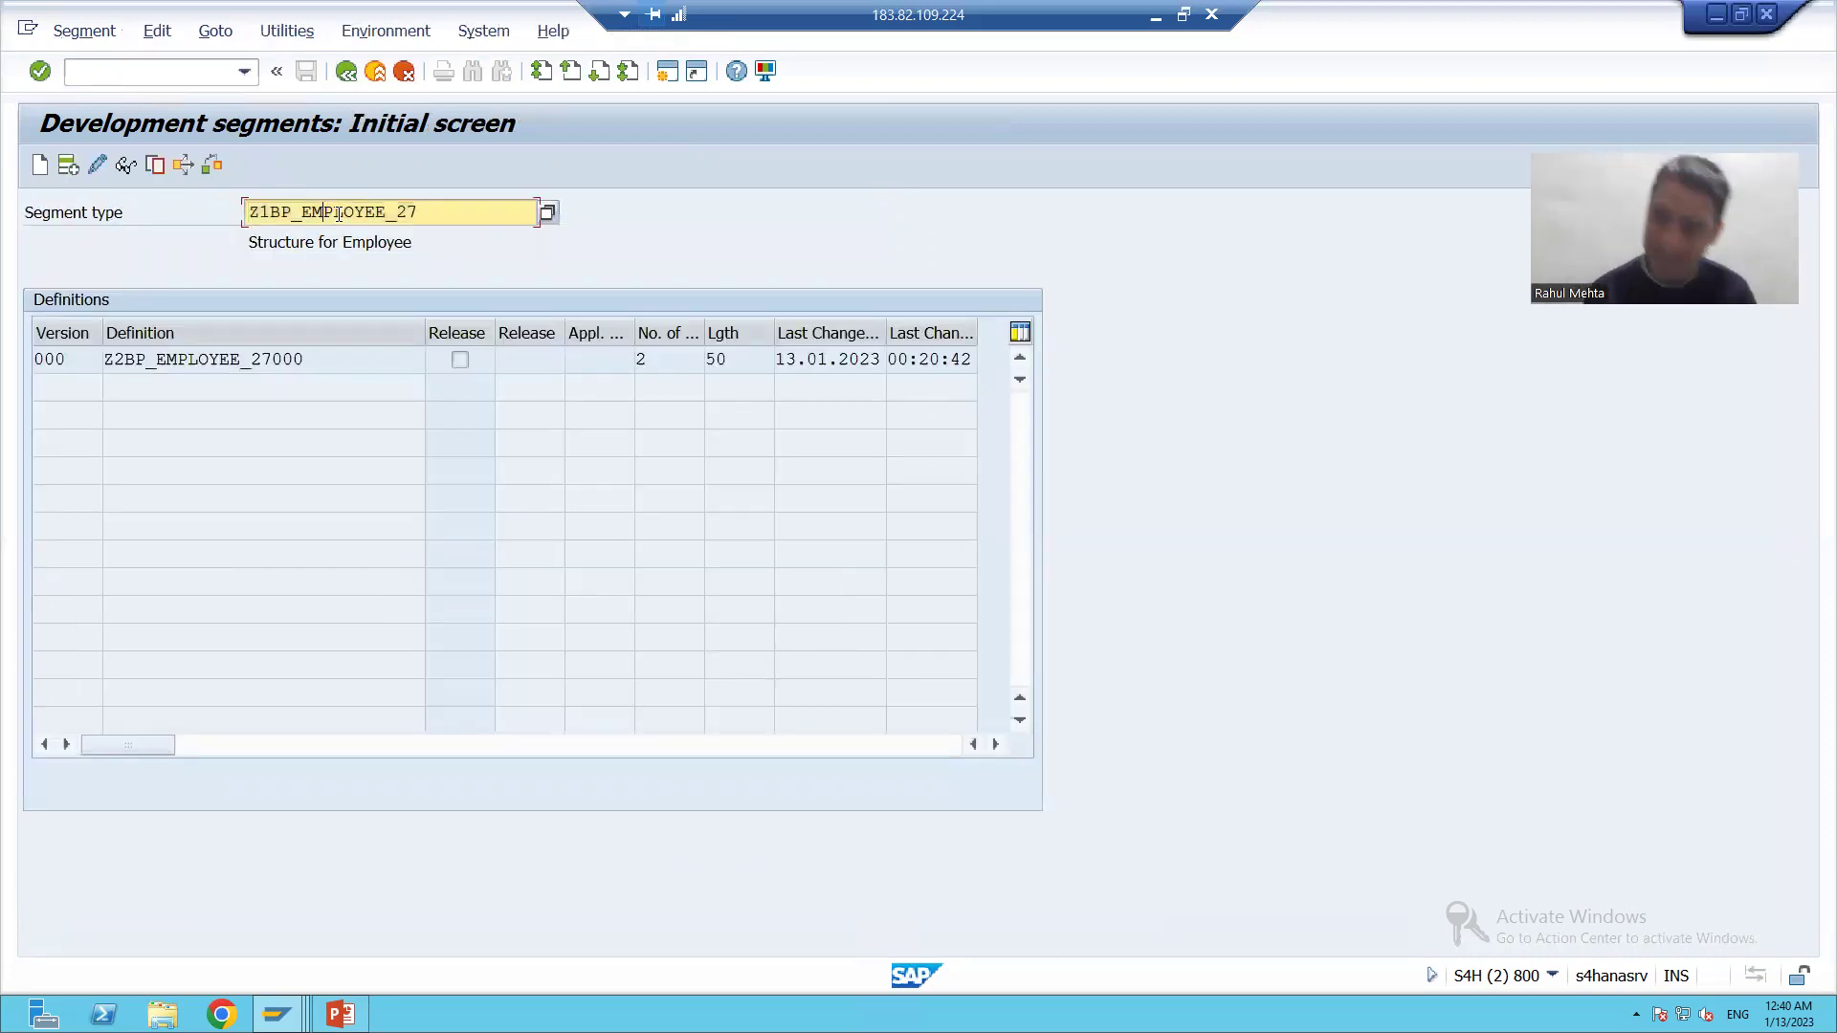
{"action": "left_click", "coordinate": [147, 358]}
{"action": "double_click", "coordinate": [147, 361]}
{"action": "left_click", "coordinate": [127, 565]}
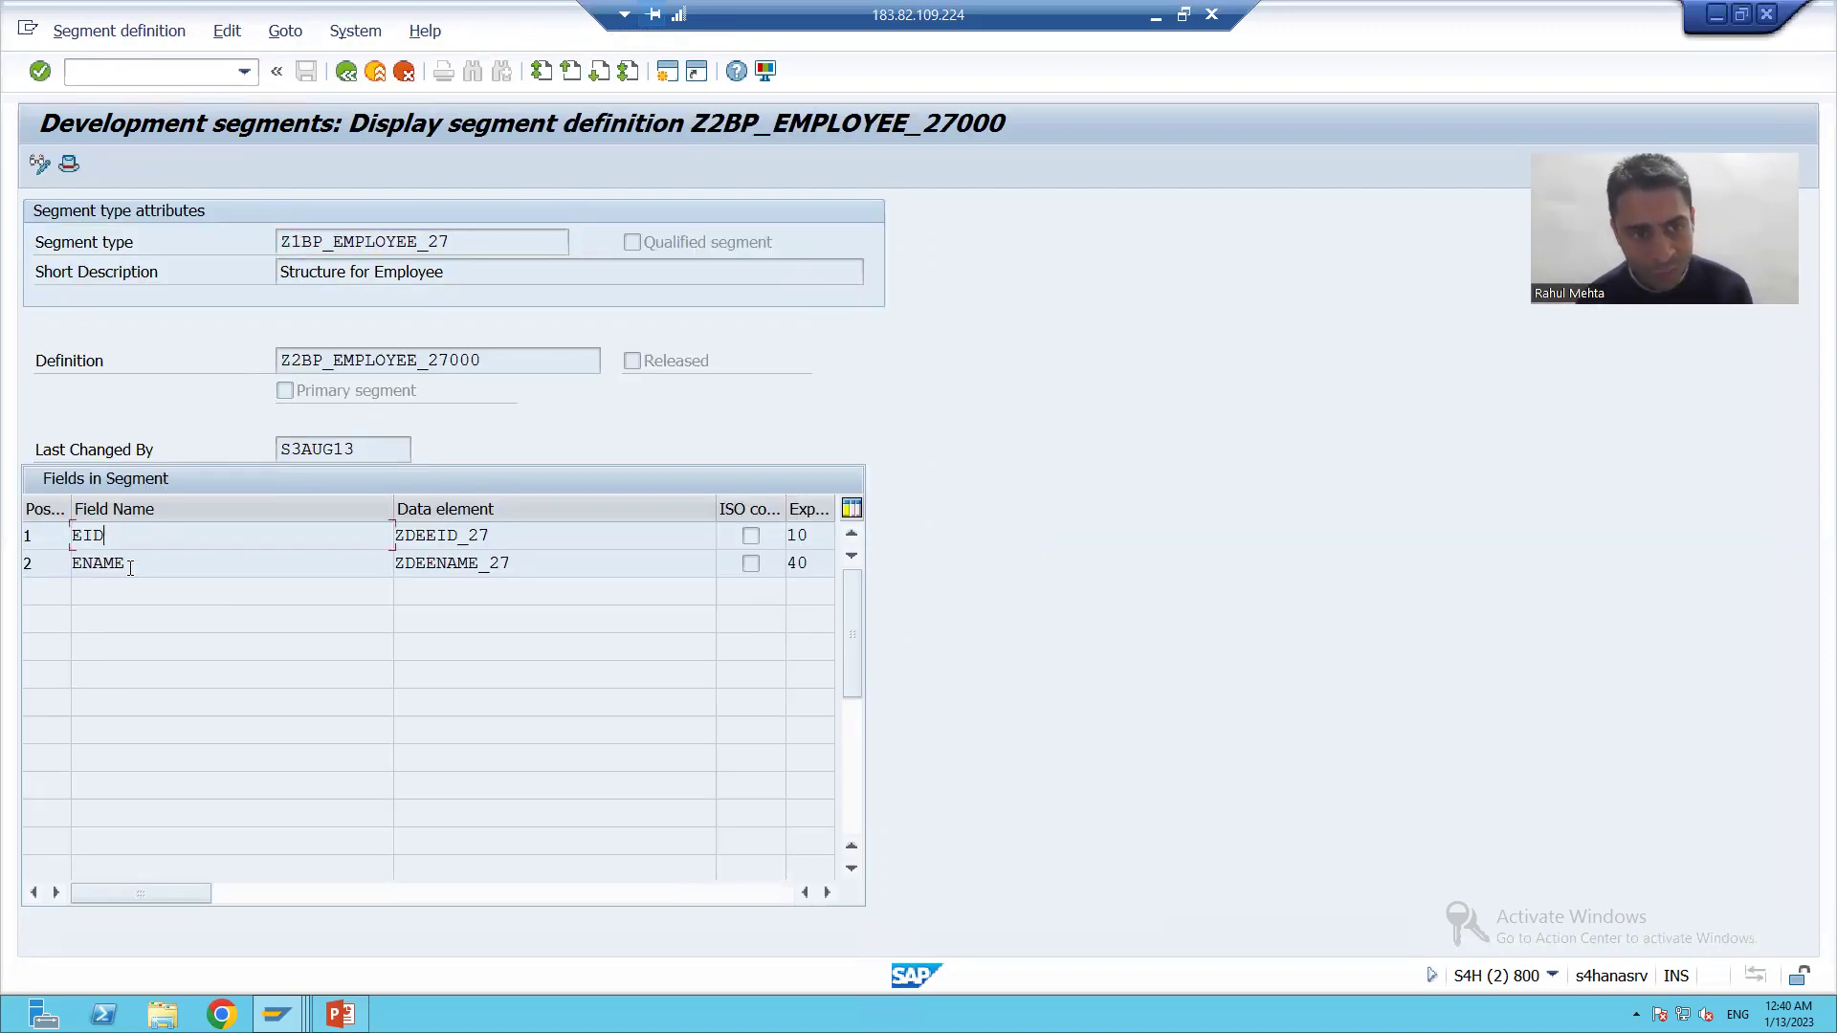
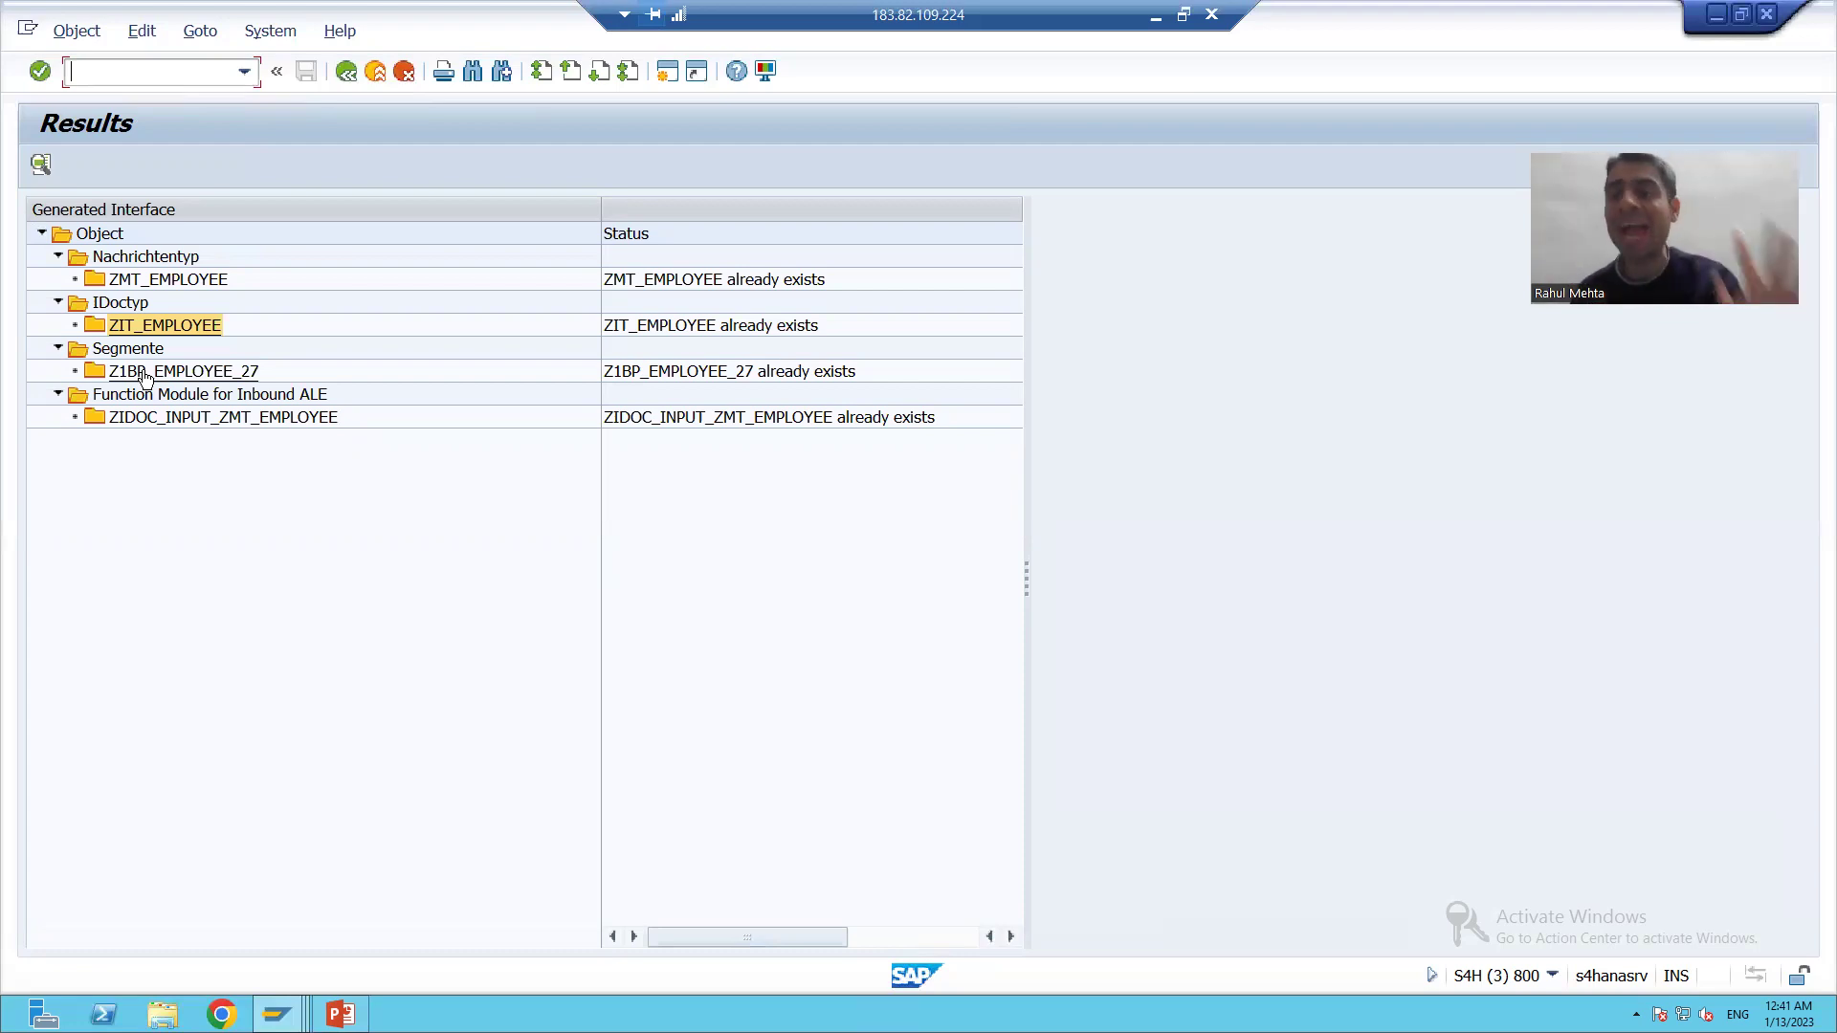
Step: Open transaction SE37 in place of the segment definition in the other session and display function module ZBAPI_EMPLOYEE_CREATE
{"action": "mouse_move", "coordinate": [277, 1014]}
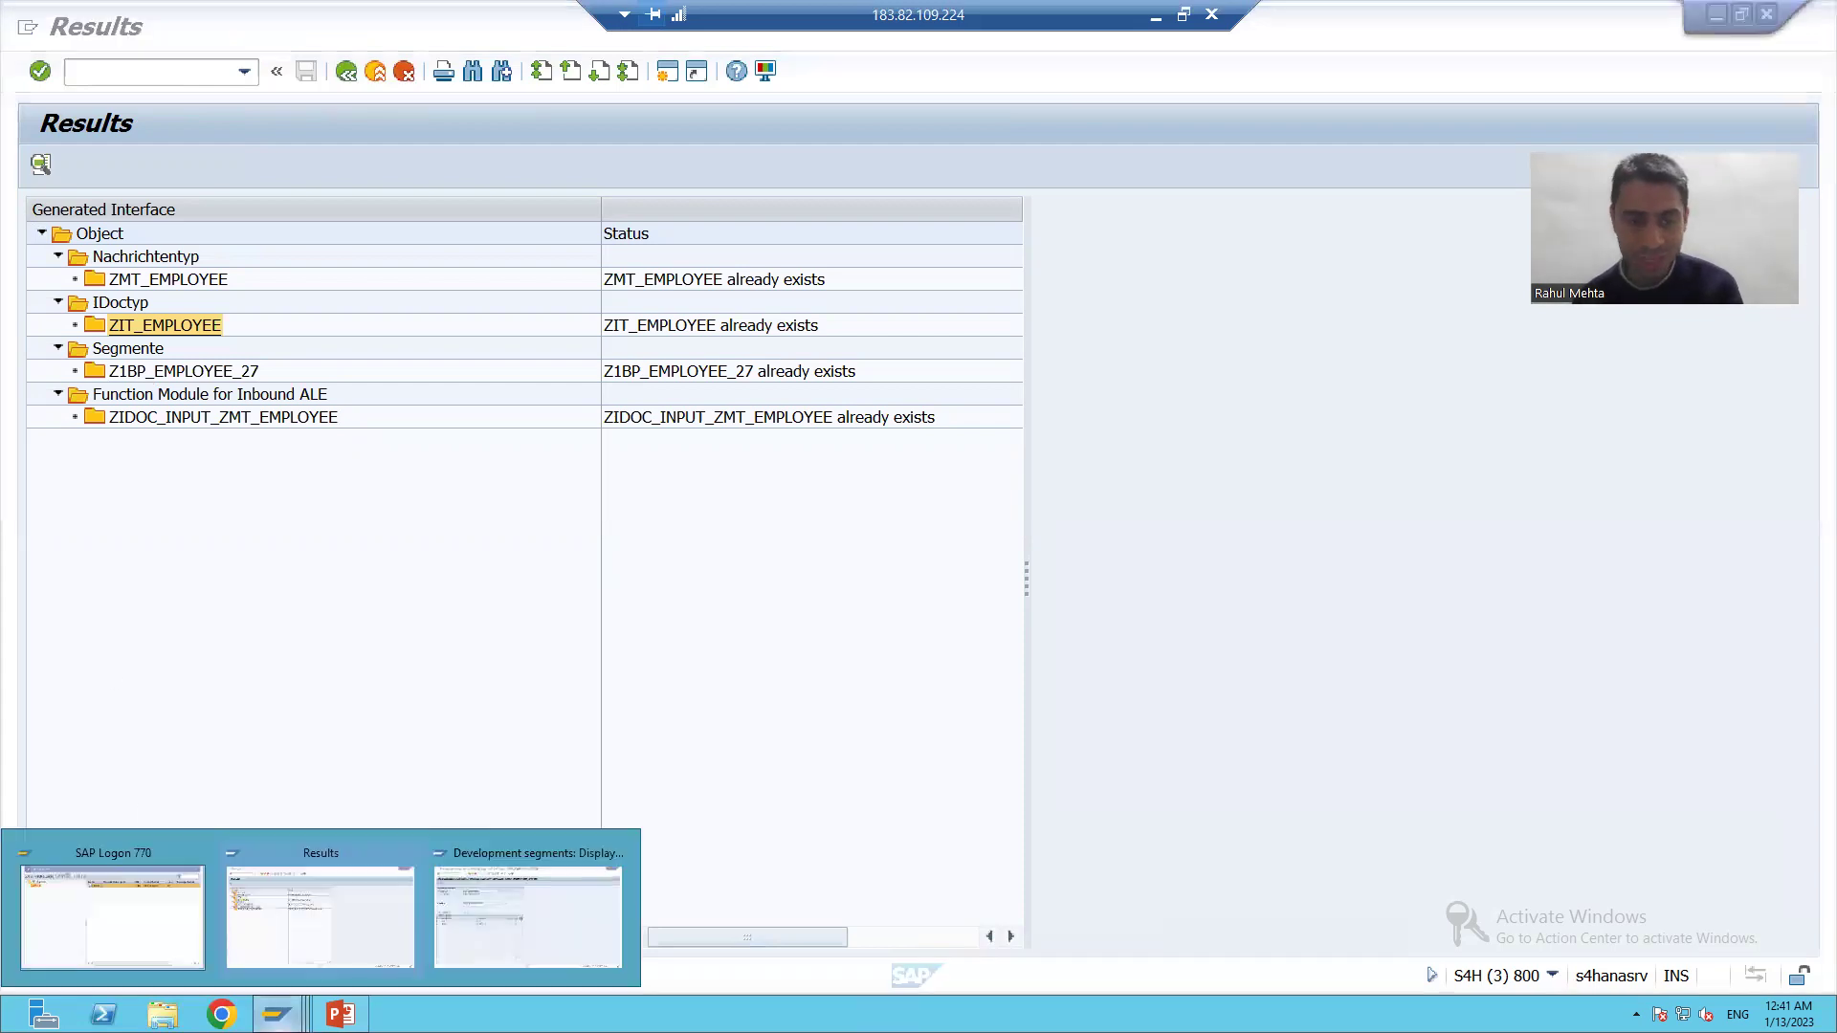
{"action": "left_click", "coordinate": [543, 921]}
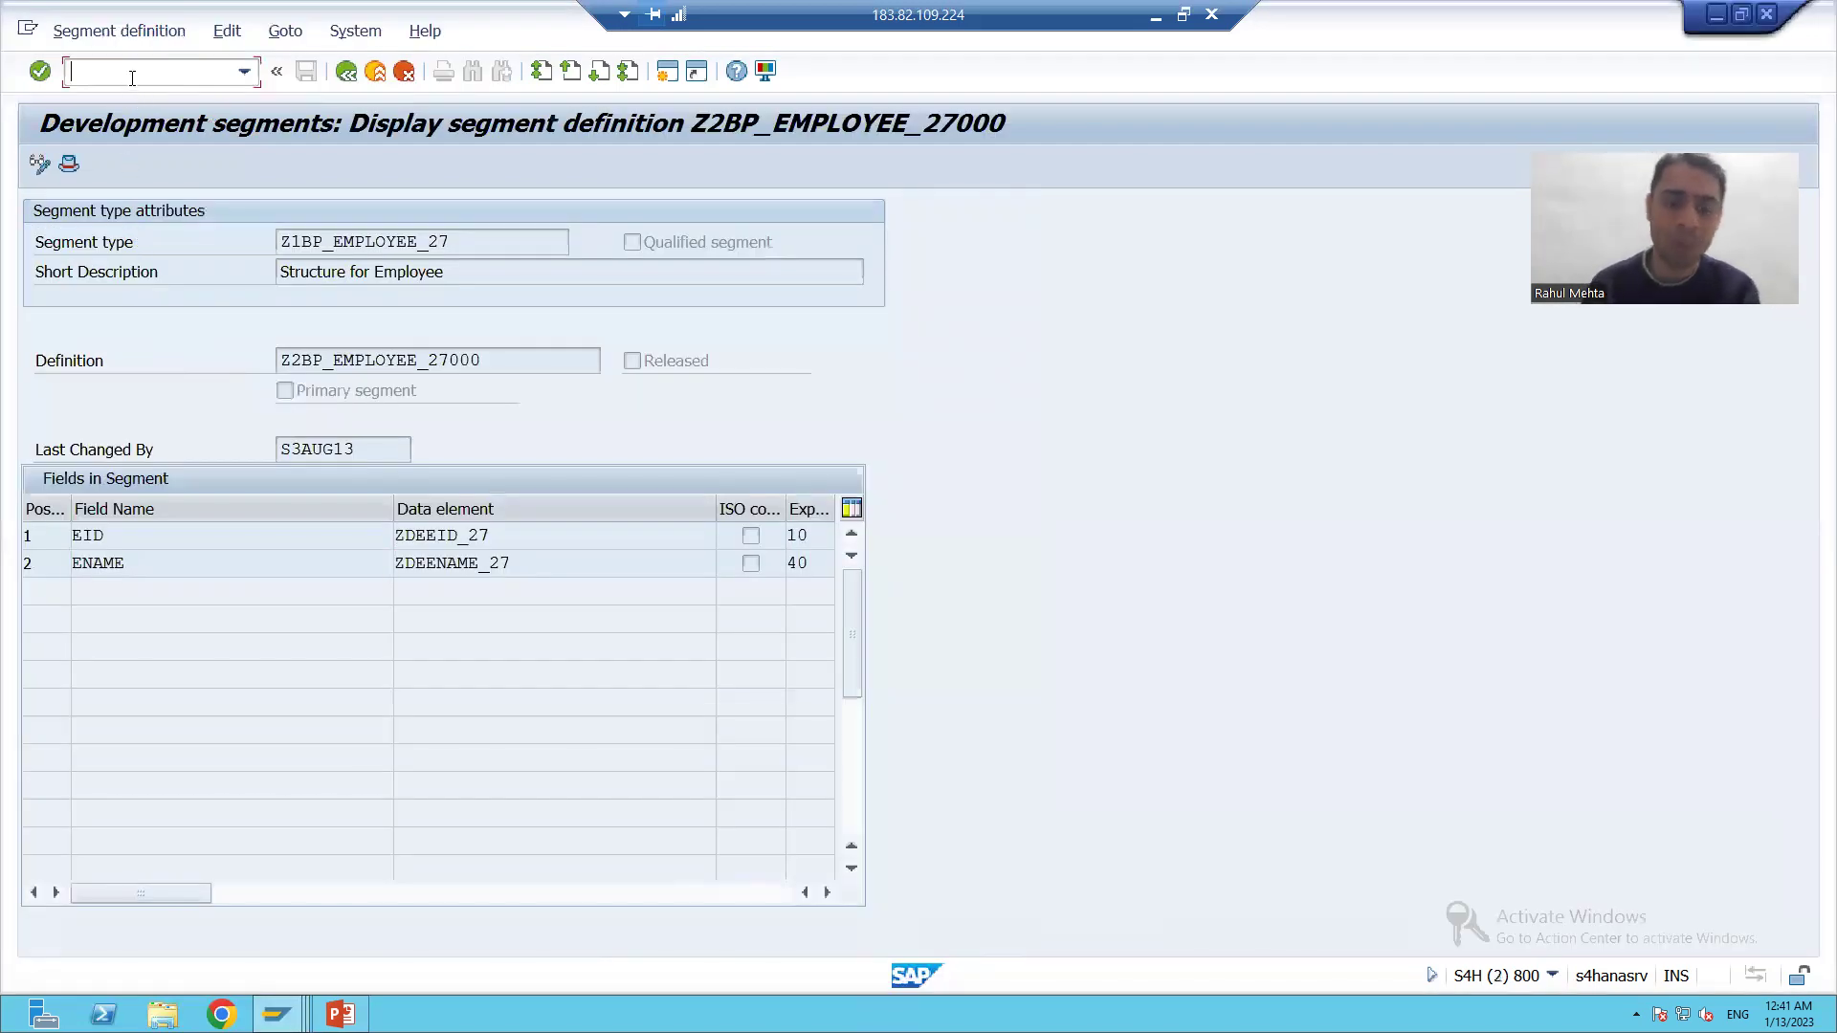
{"action": "type", "text": "/nse37"}
{"action": "key", "text": "Return"}
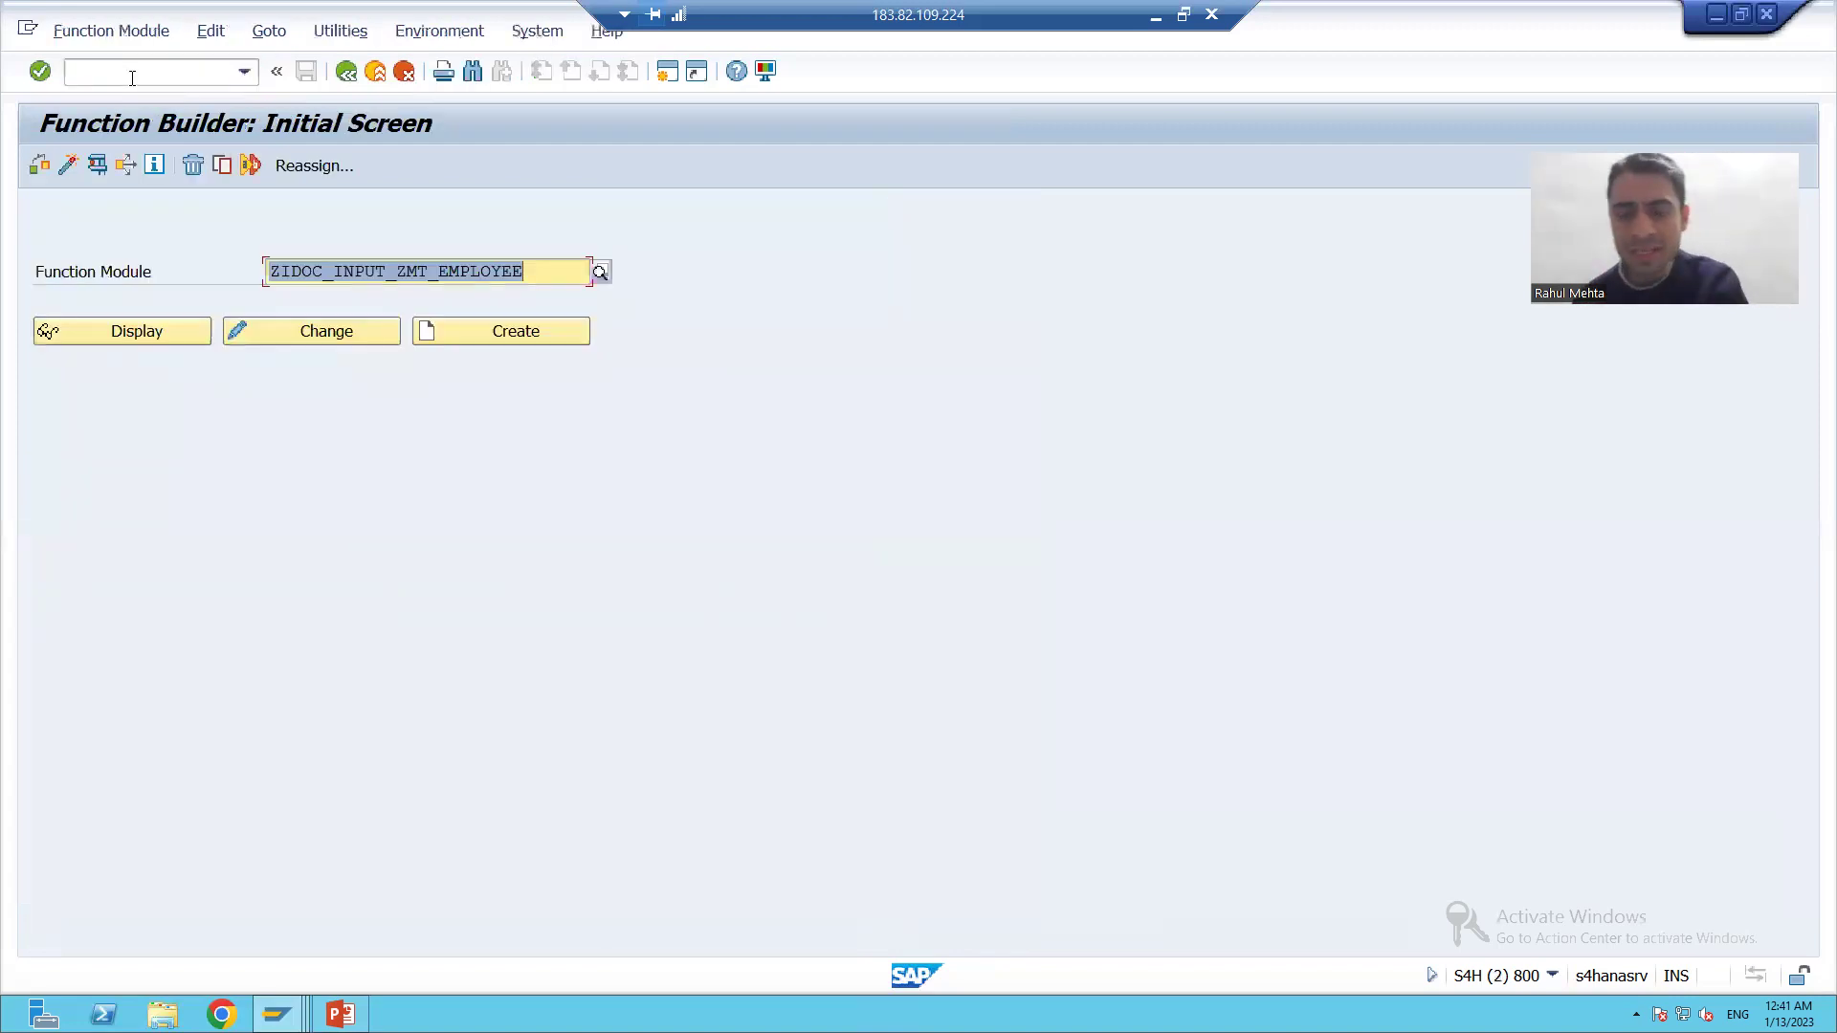
{"action": "key", "text": "BackSpace"}
{"action": "key", "text": "BackSpace"}
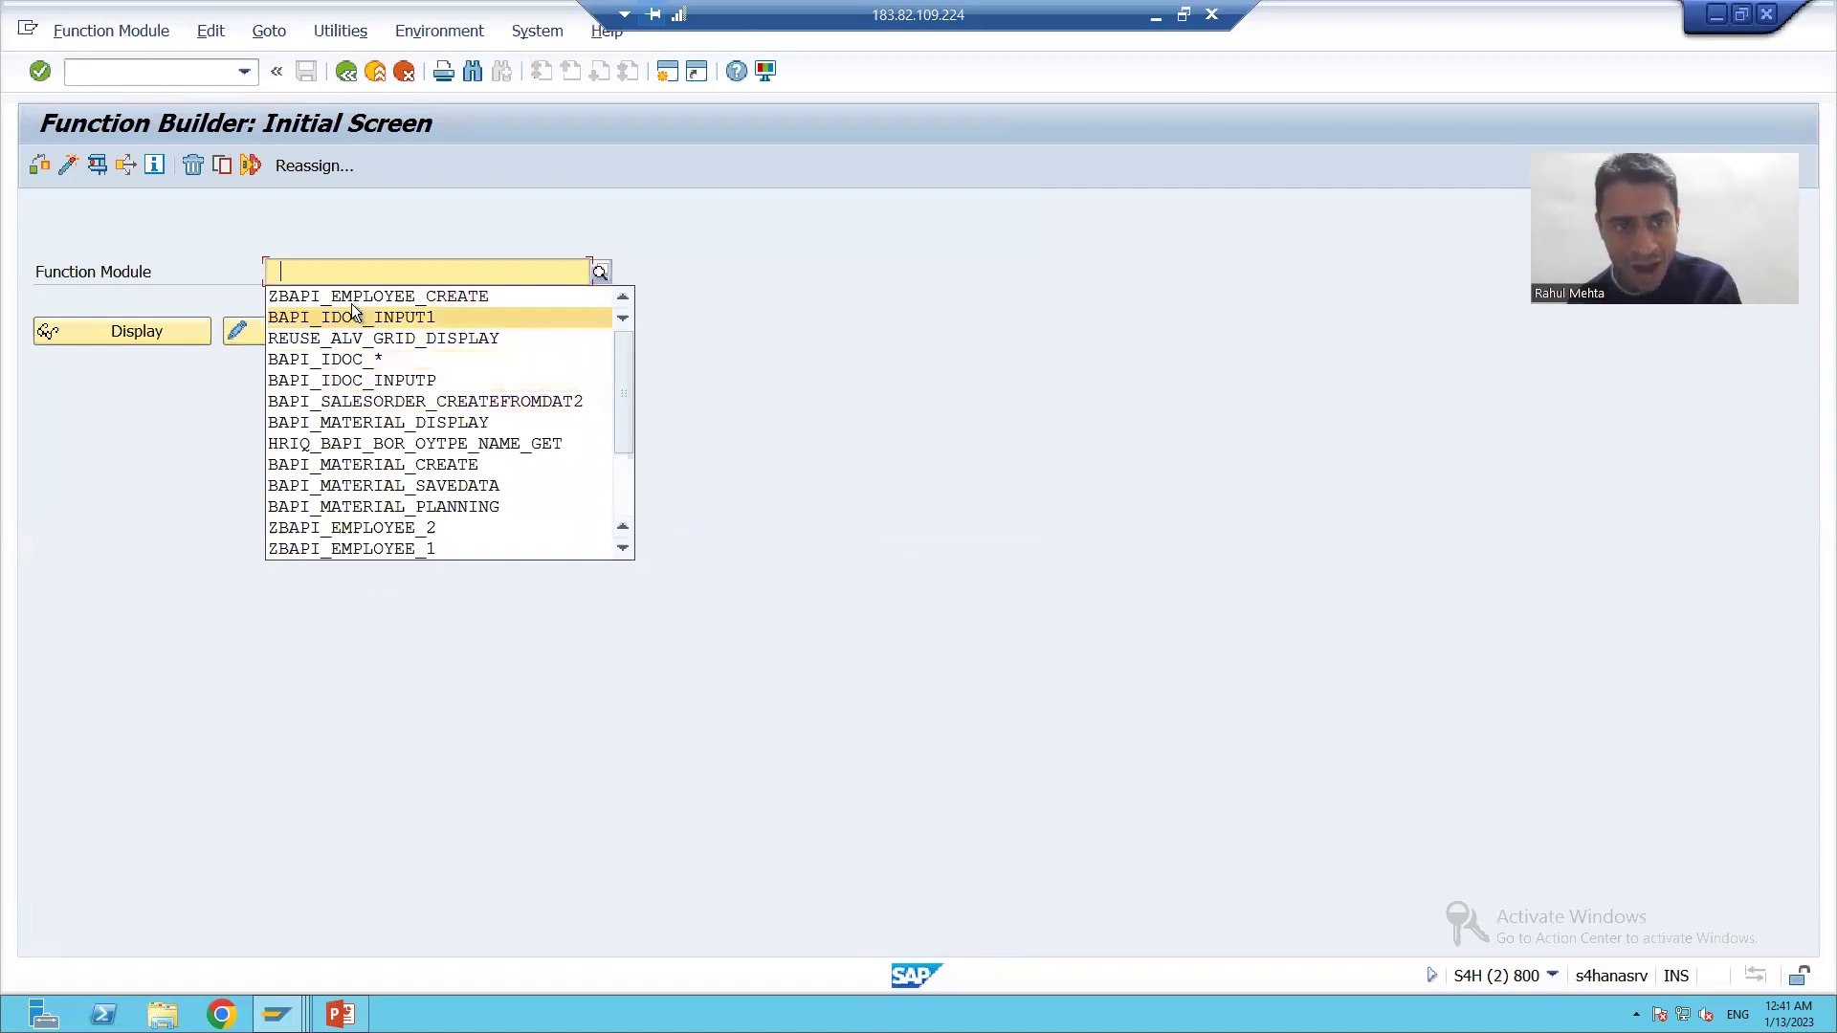
{"action": "left_click", "coordinate": [348, 295]}
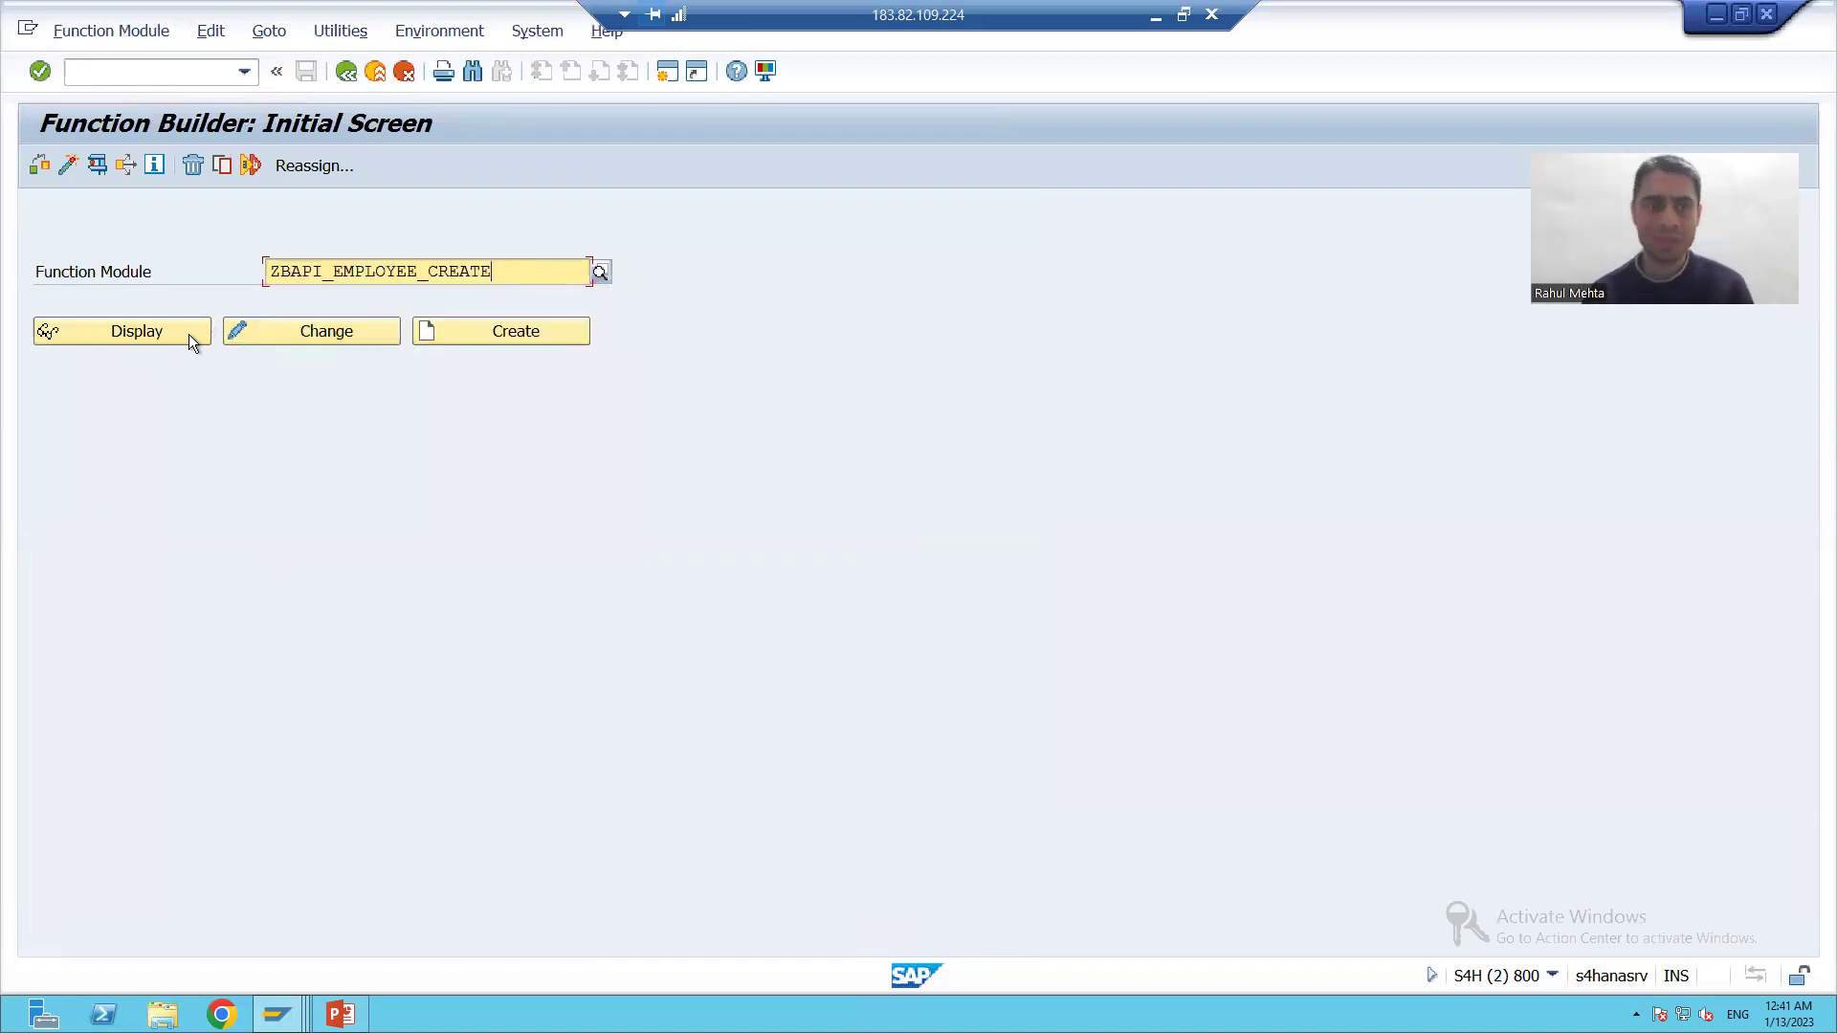
{"action": "left_click", "coordinate": [157, 331]}
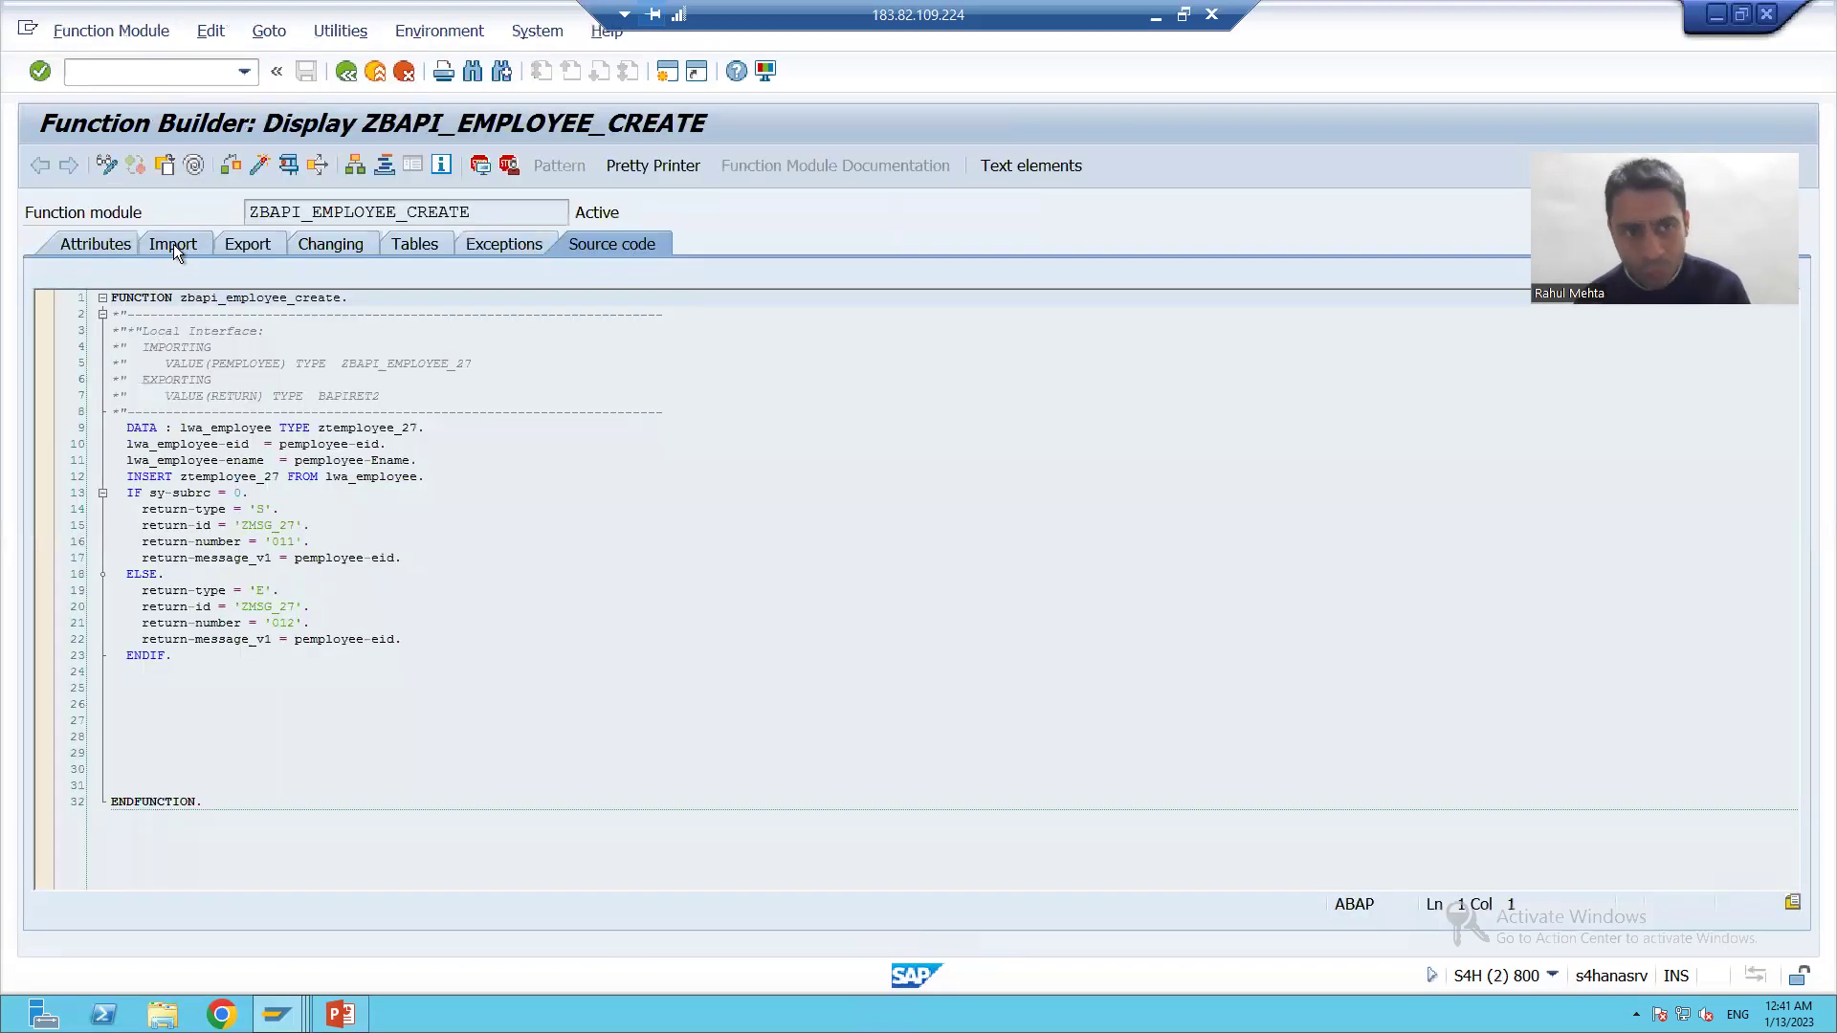
Step: Open the structure behind import parameter PEMPLOYEE, examine its components EID and ENAME, and return to the function module
{"action": "left_click", "coordinate": [174, 245]}
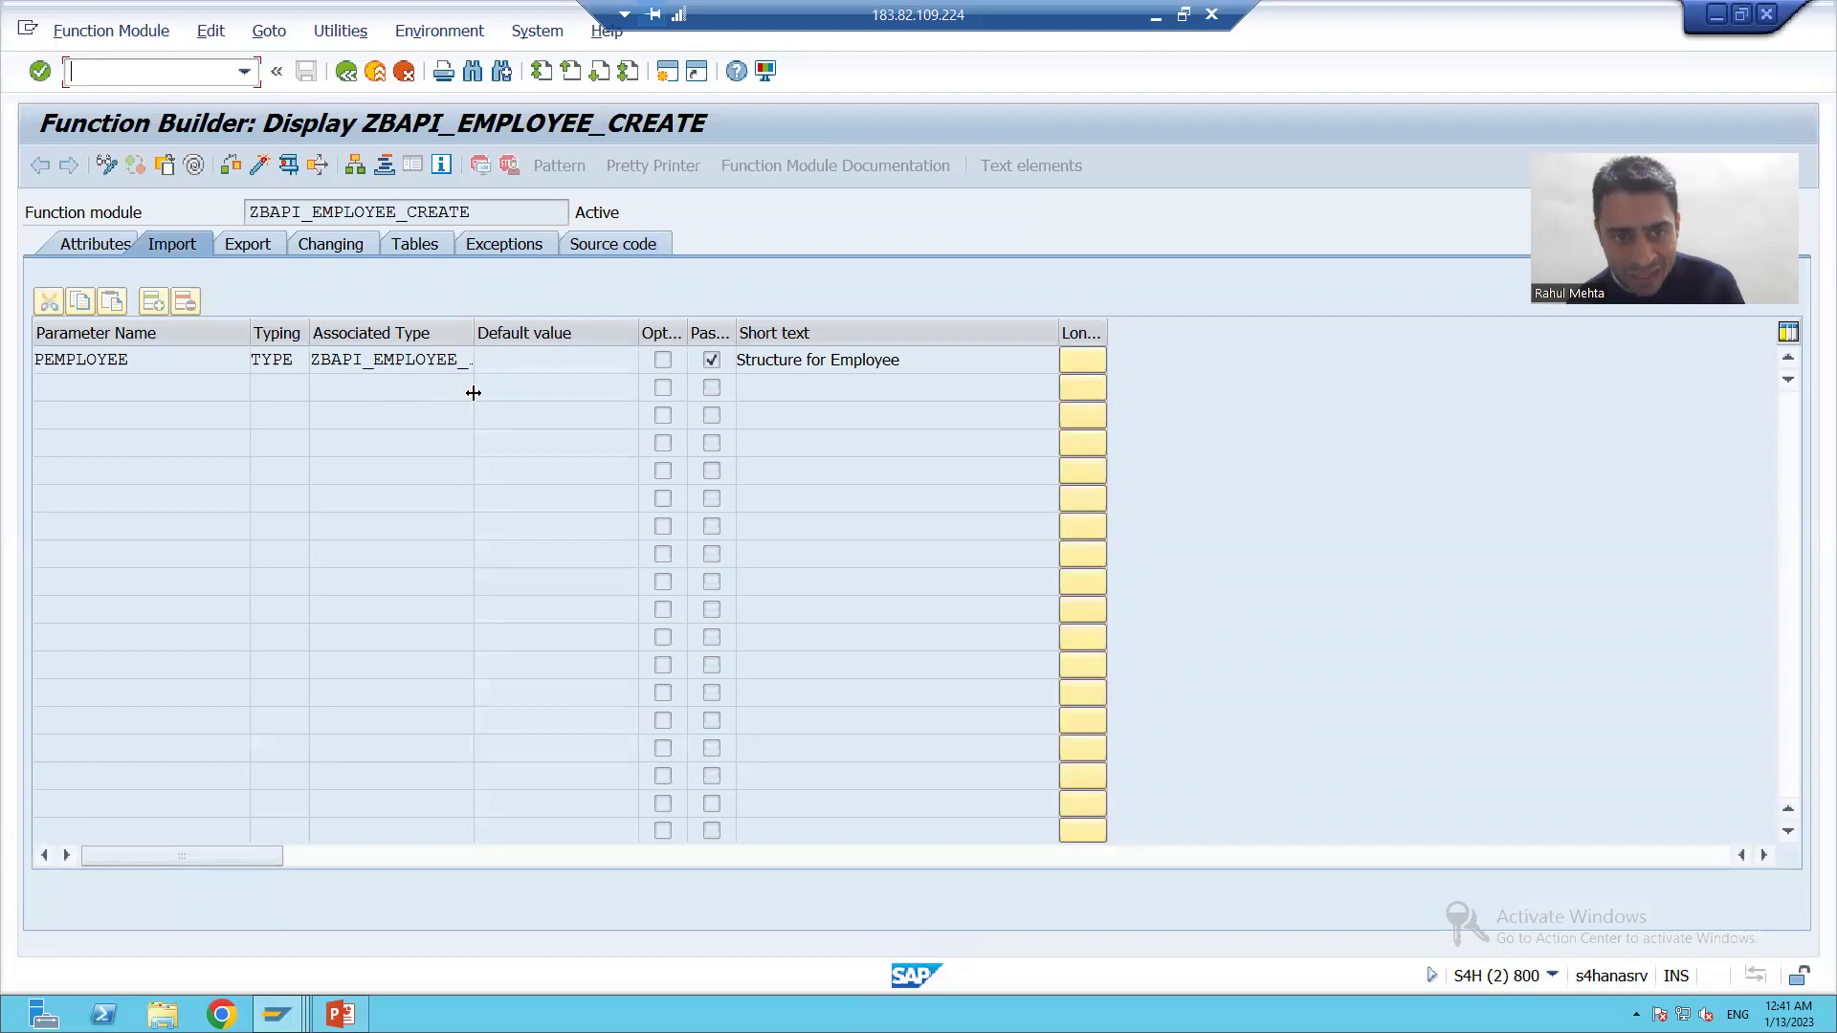
{"action": "left_click_drag", "start_coordinate": [491, 390], "coordinate": [601, 400]}
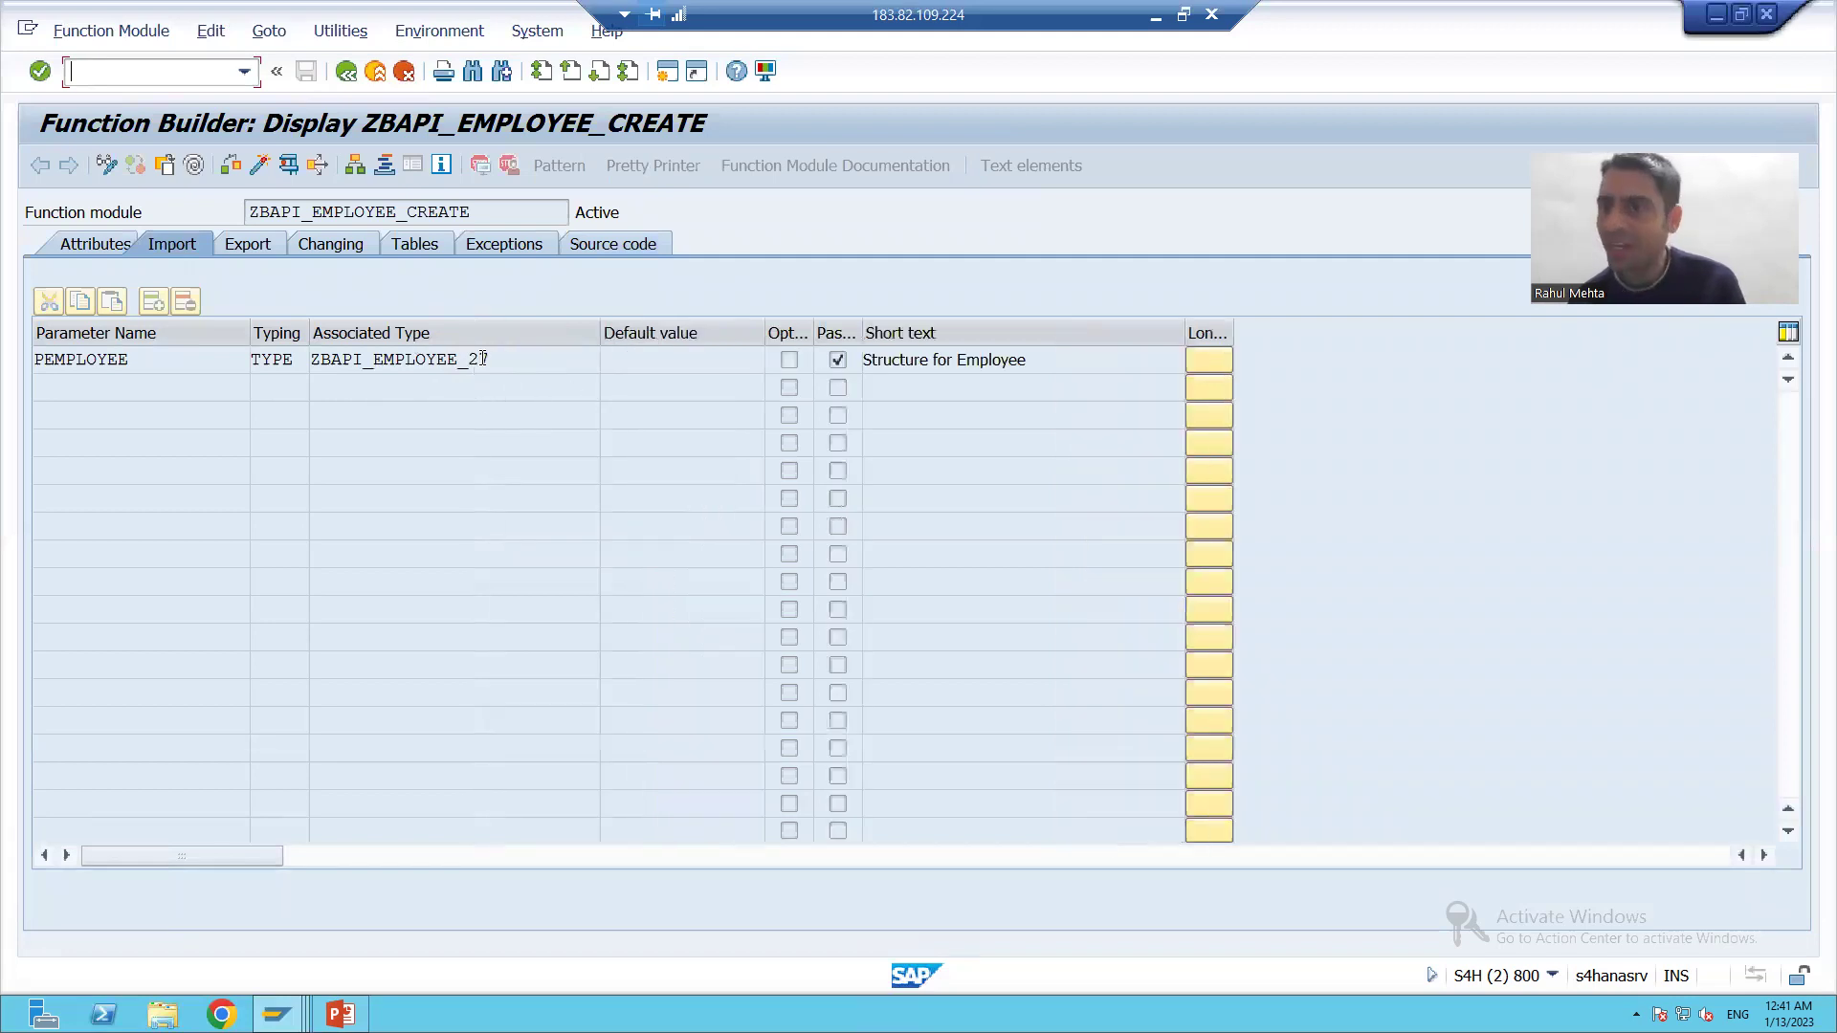
{"action": "double_click", "coordinate": [408, 359]}
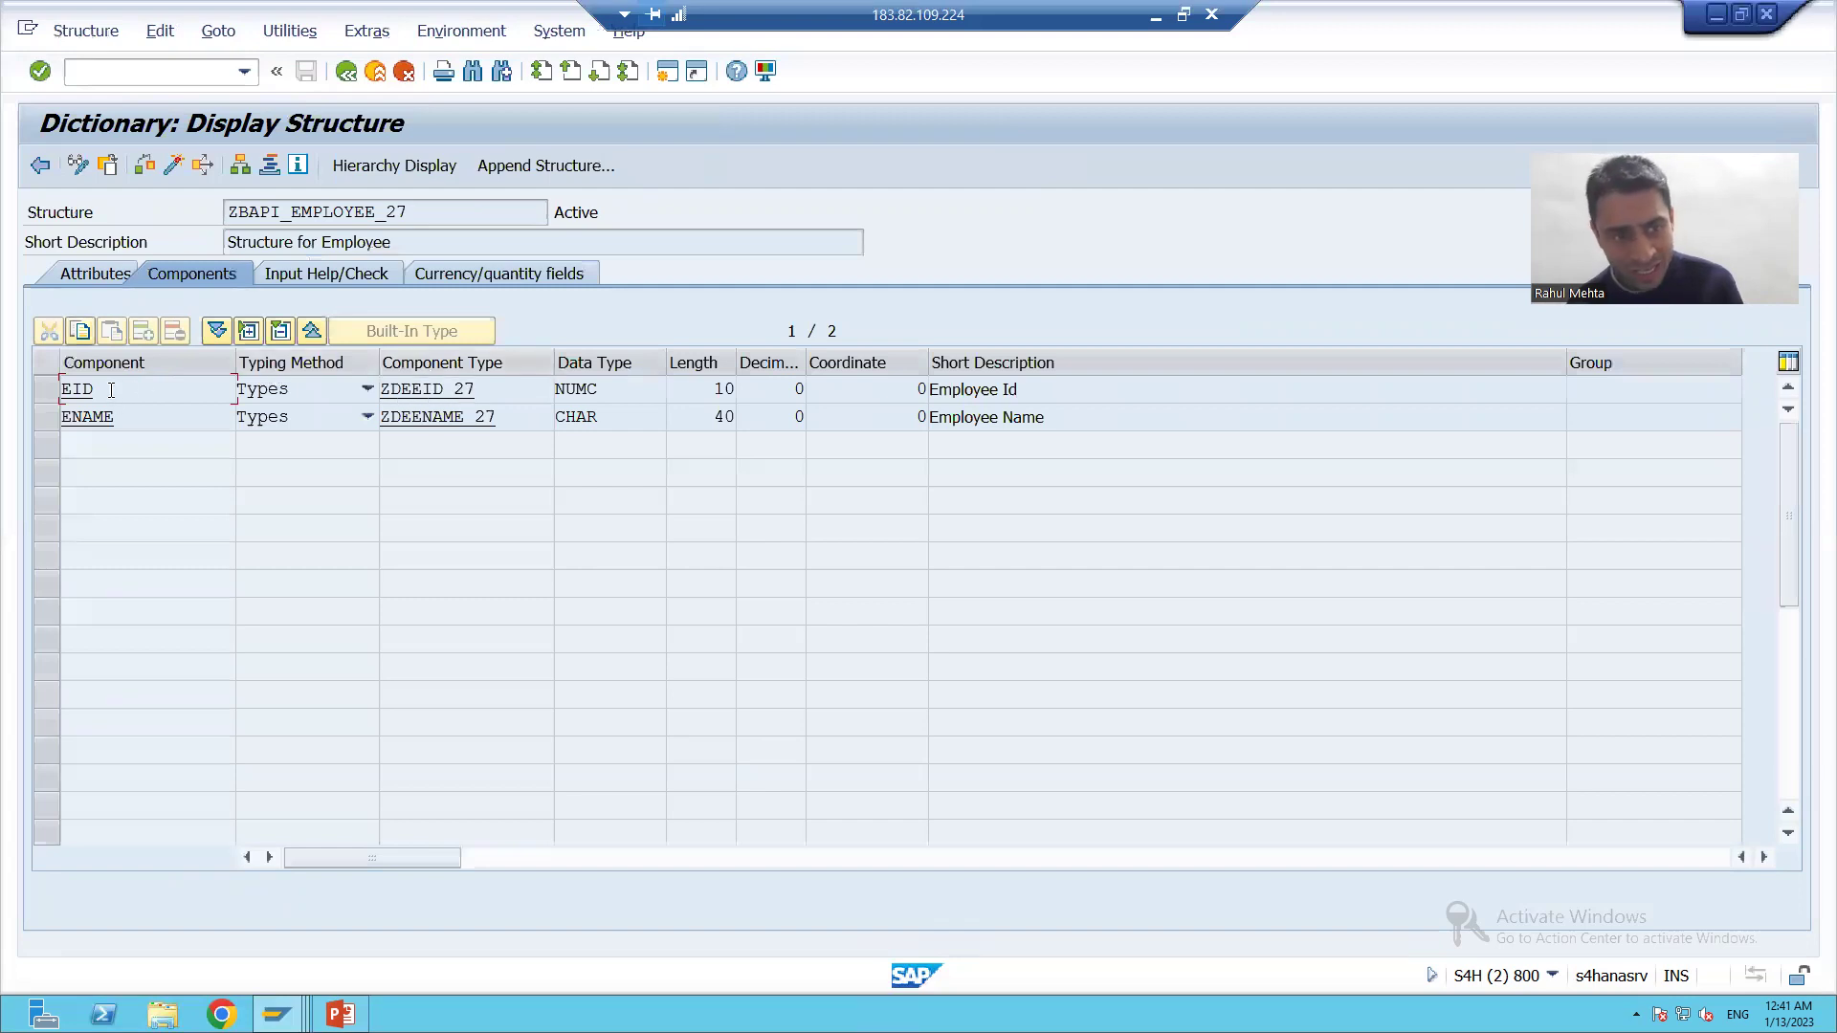
{"action": "left_click", "coordinate": [106, 419]}
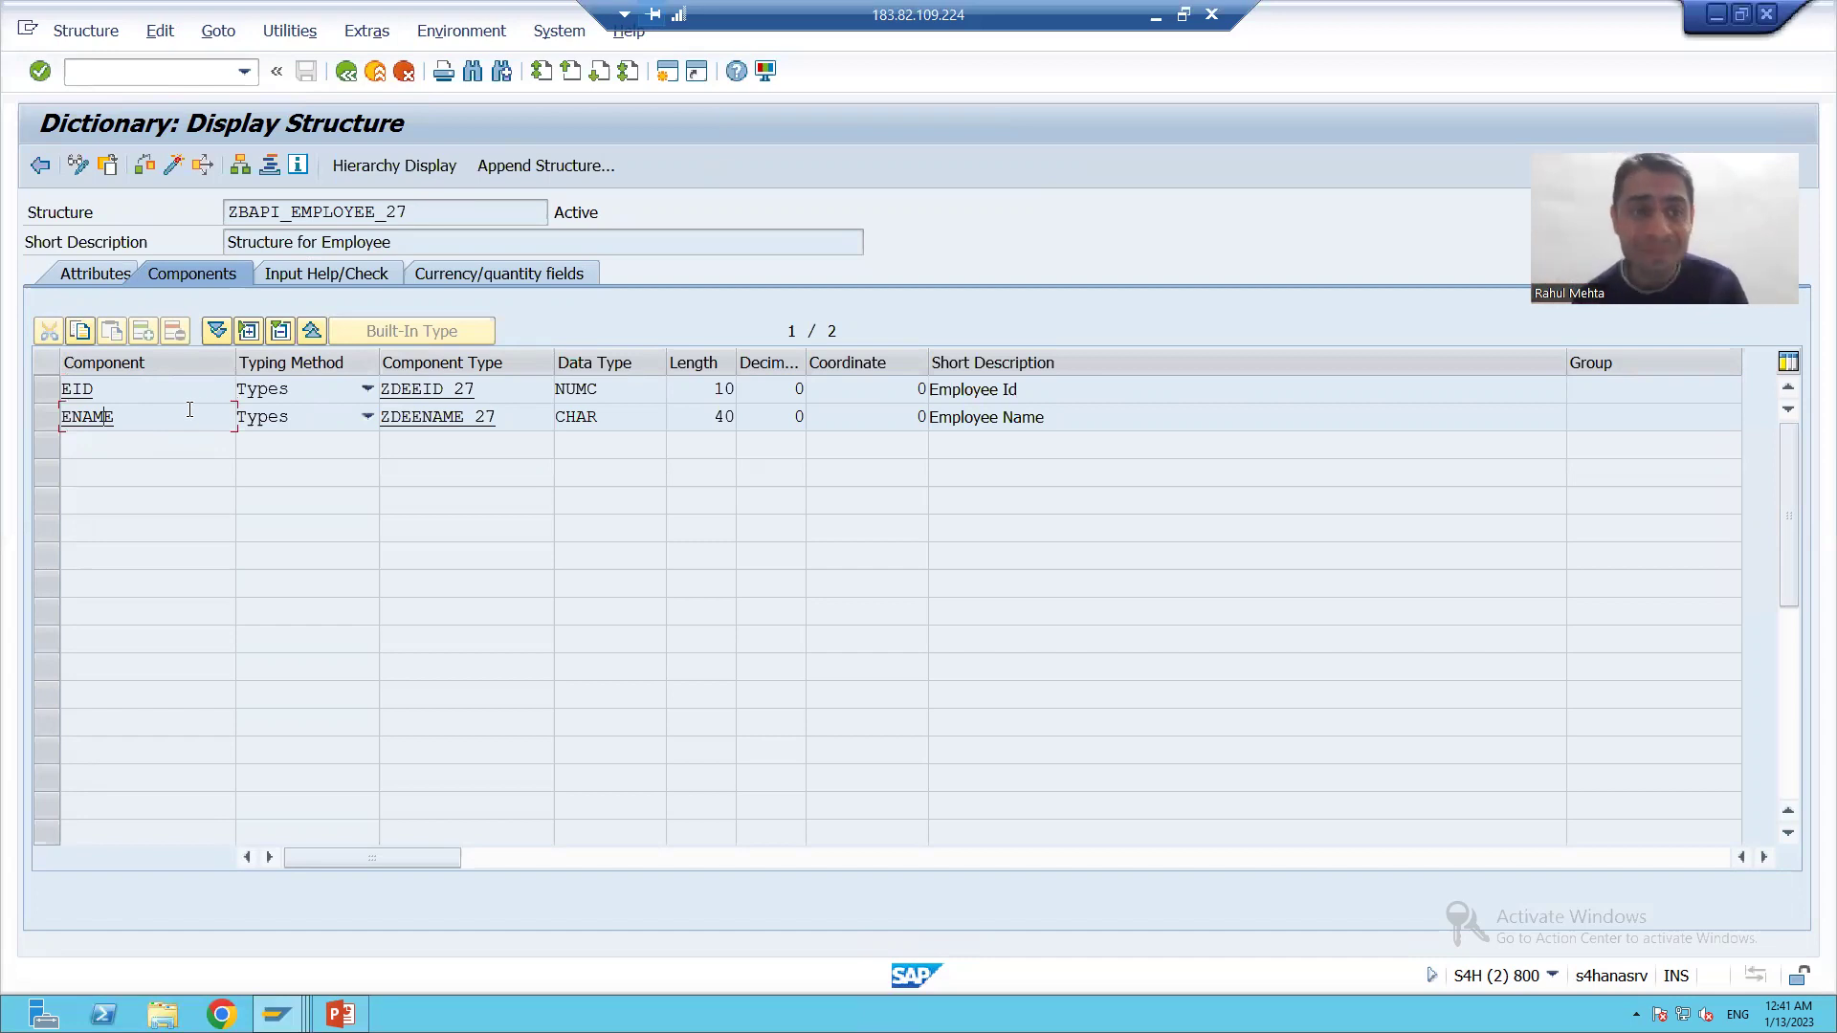
{"action": "left_click", "coordinate": [345, 71]}
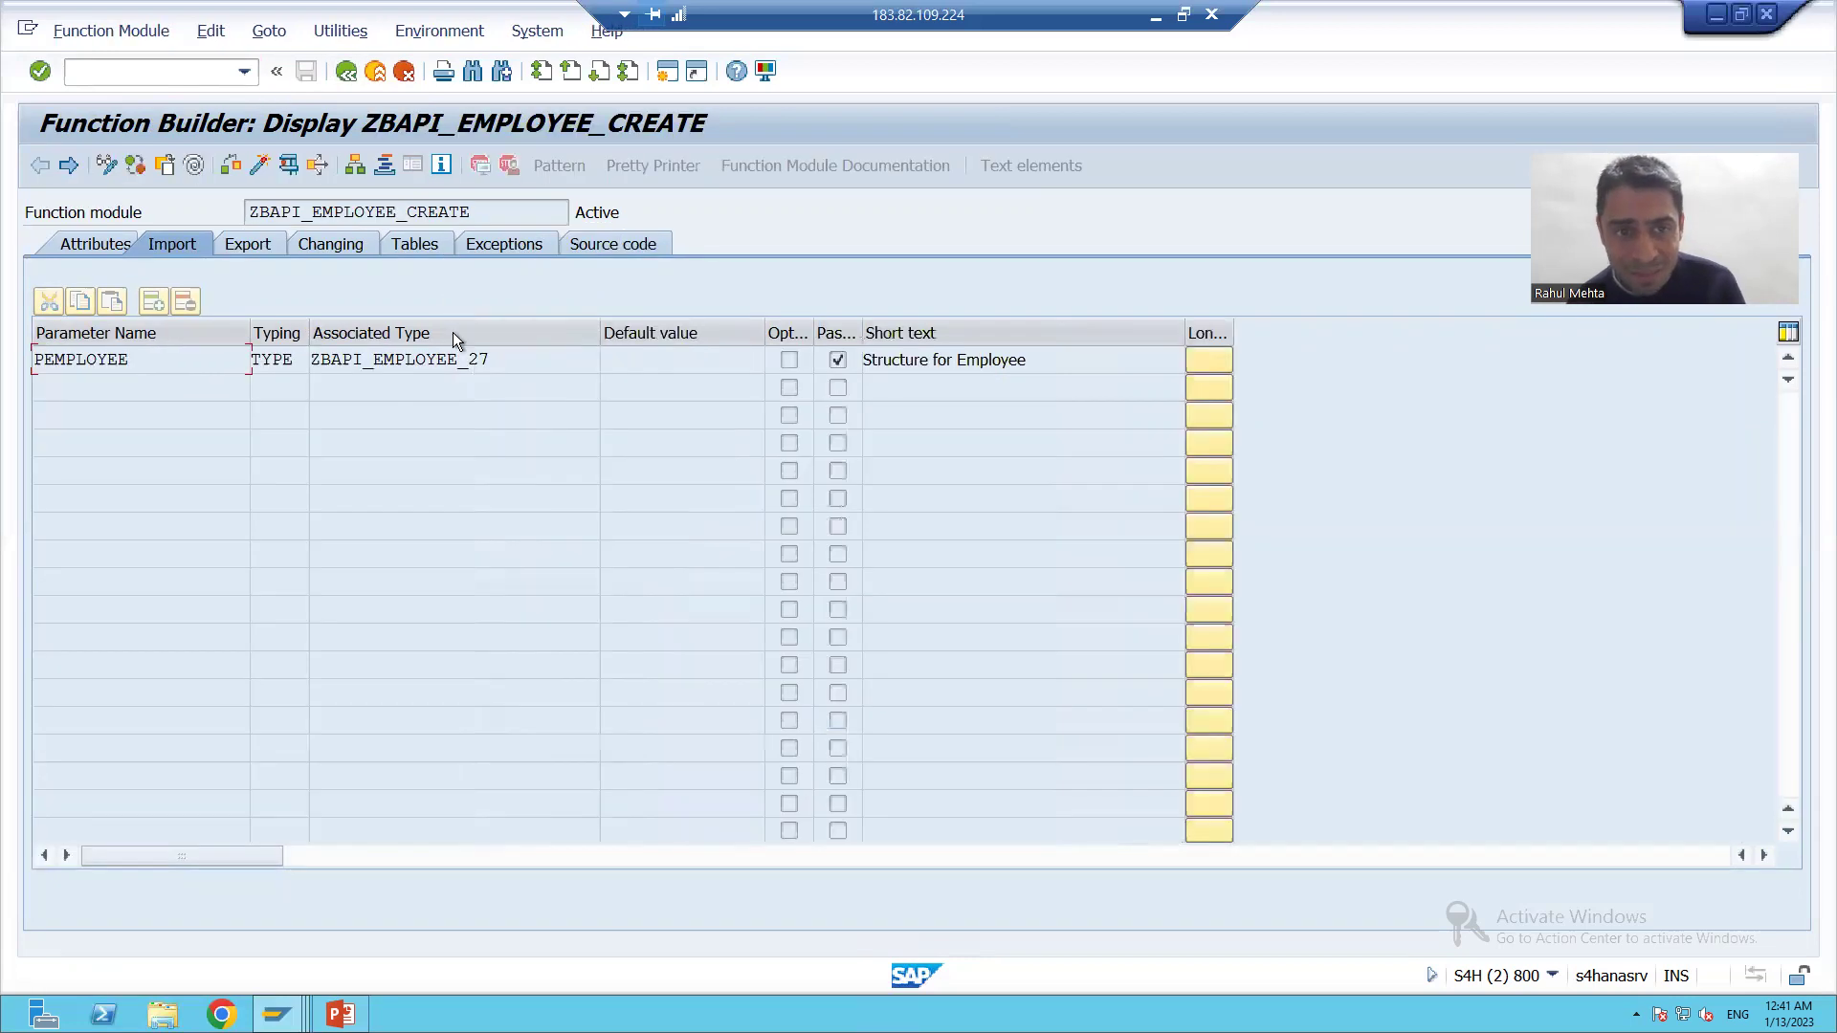
Step: Compare the associated type ZBAPI_EMPLOYEE_27 of parameter PEMPLOYEE with the segment name in the generated results list
{"action": "left_click_drag", "start_coordinate": [491, 359], "coordinate": [308, 360]}
{"action": "left_click", "coordinate": [498, 360]}
{"action": "left_click_drag", "start_coordinate": [493, 360], "coordinate": [285, 360]}
{"action": "left_click", "coordinate": [484, 362]}
{"action": "left_click_drag", "start_coordinate": [491, 360], "coordinate": [287, 360]}
{"action": "left_click", "coordinate": [274, 362]}
{"action": "key", "text": "alt+Tab"}
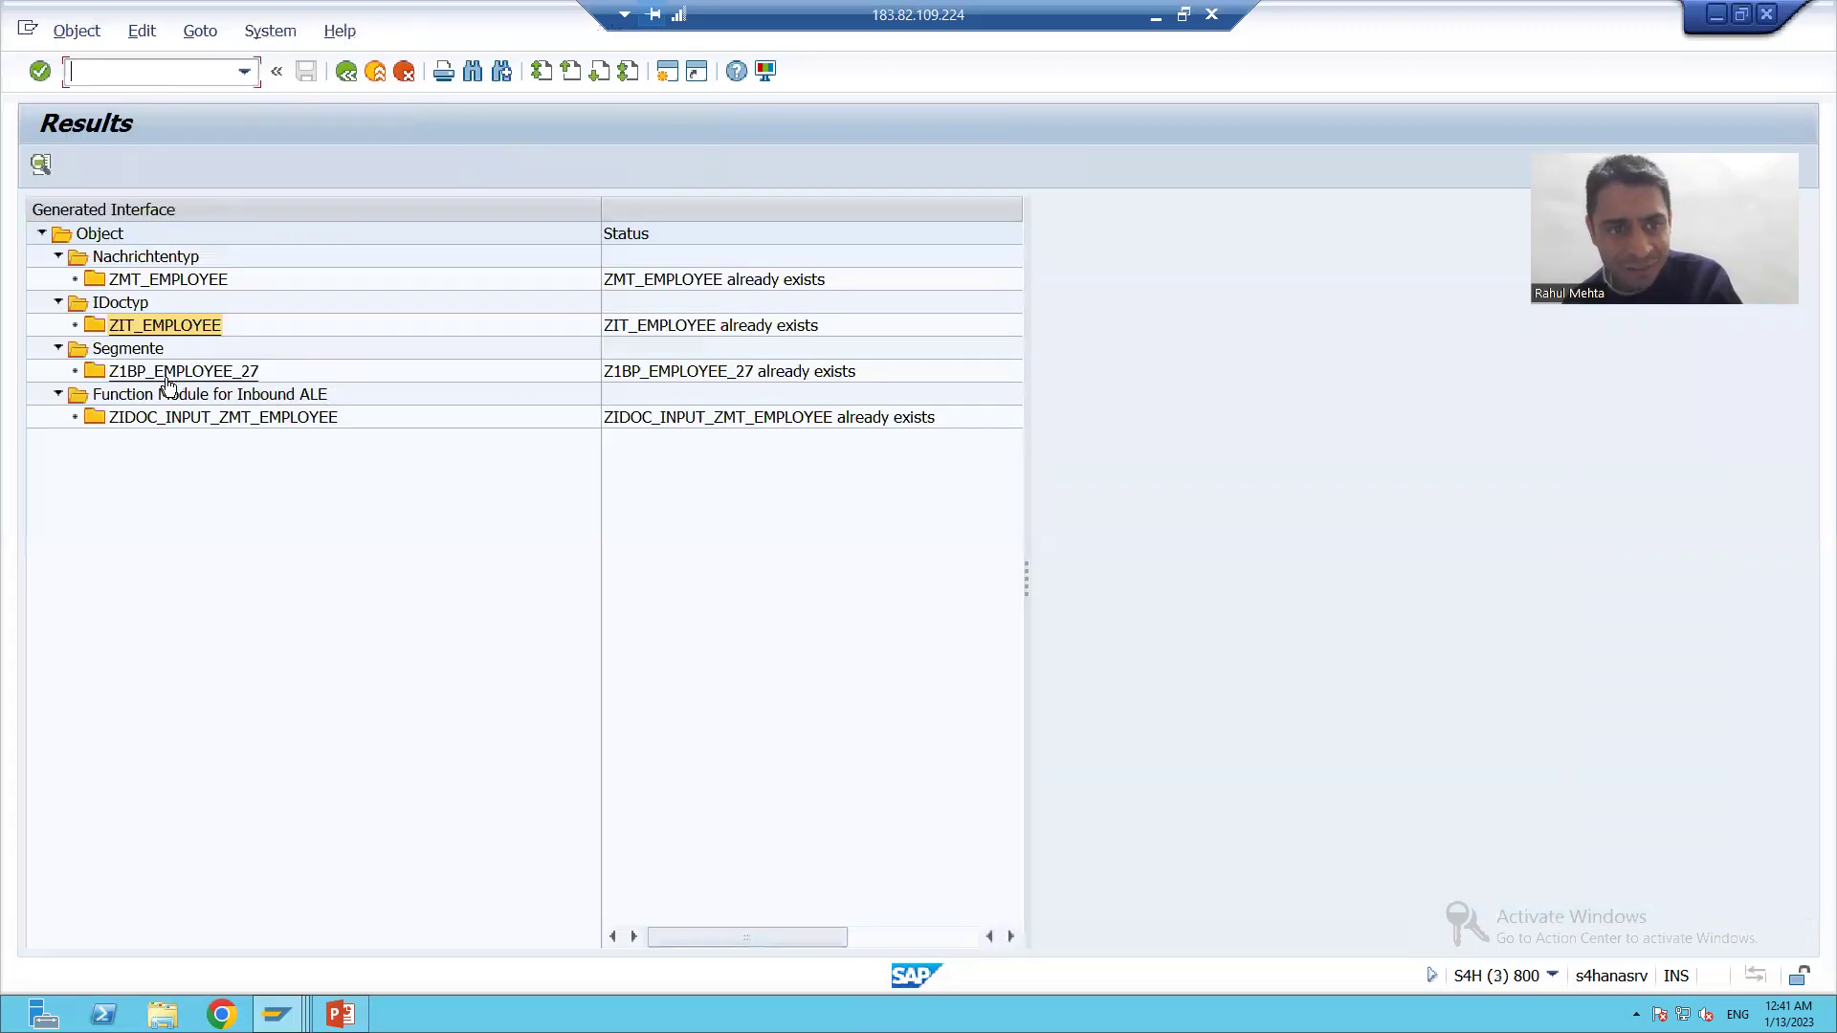
{"action": "key", "text": "alt+Tab"}
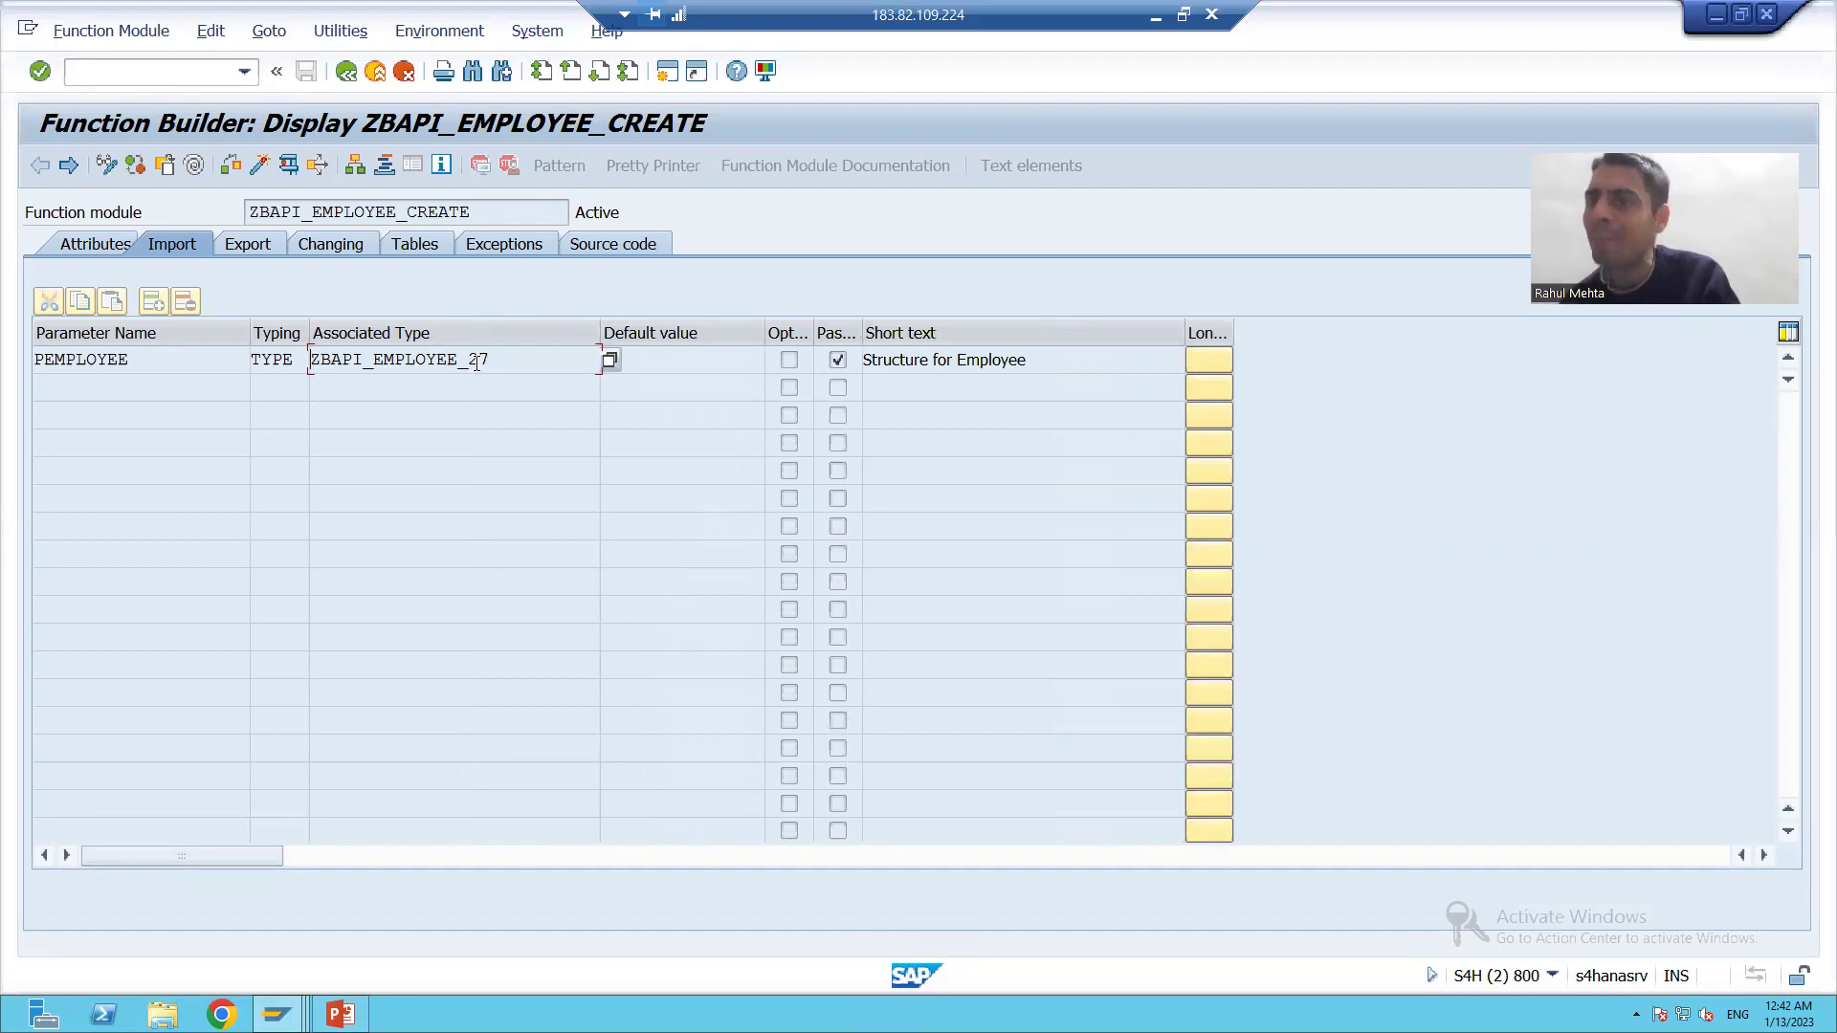
{"action": "key", "text": "alt+Tab"}
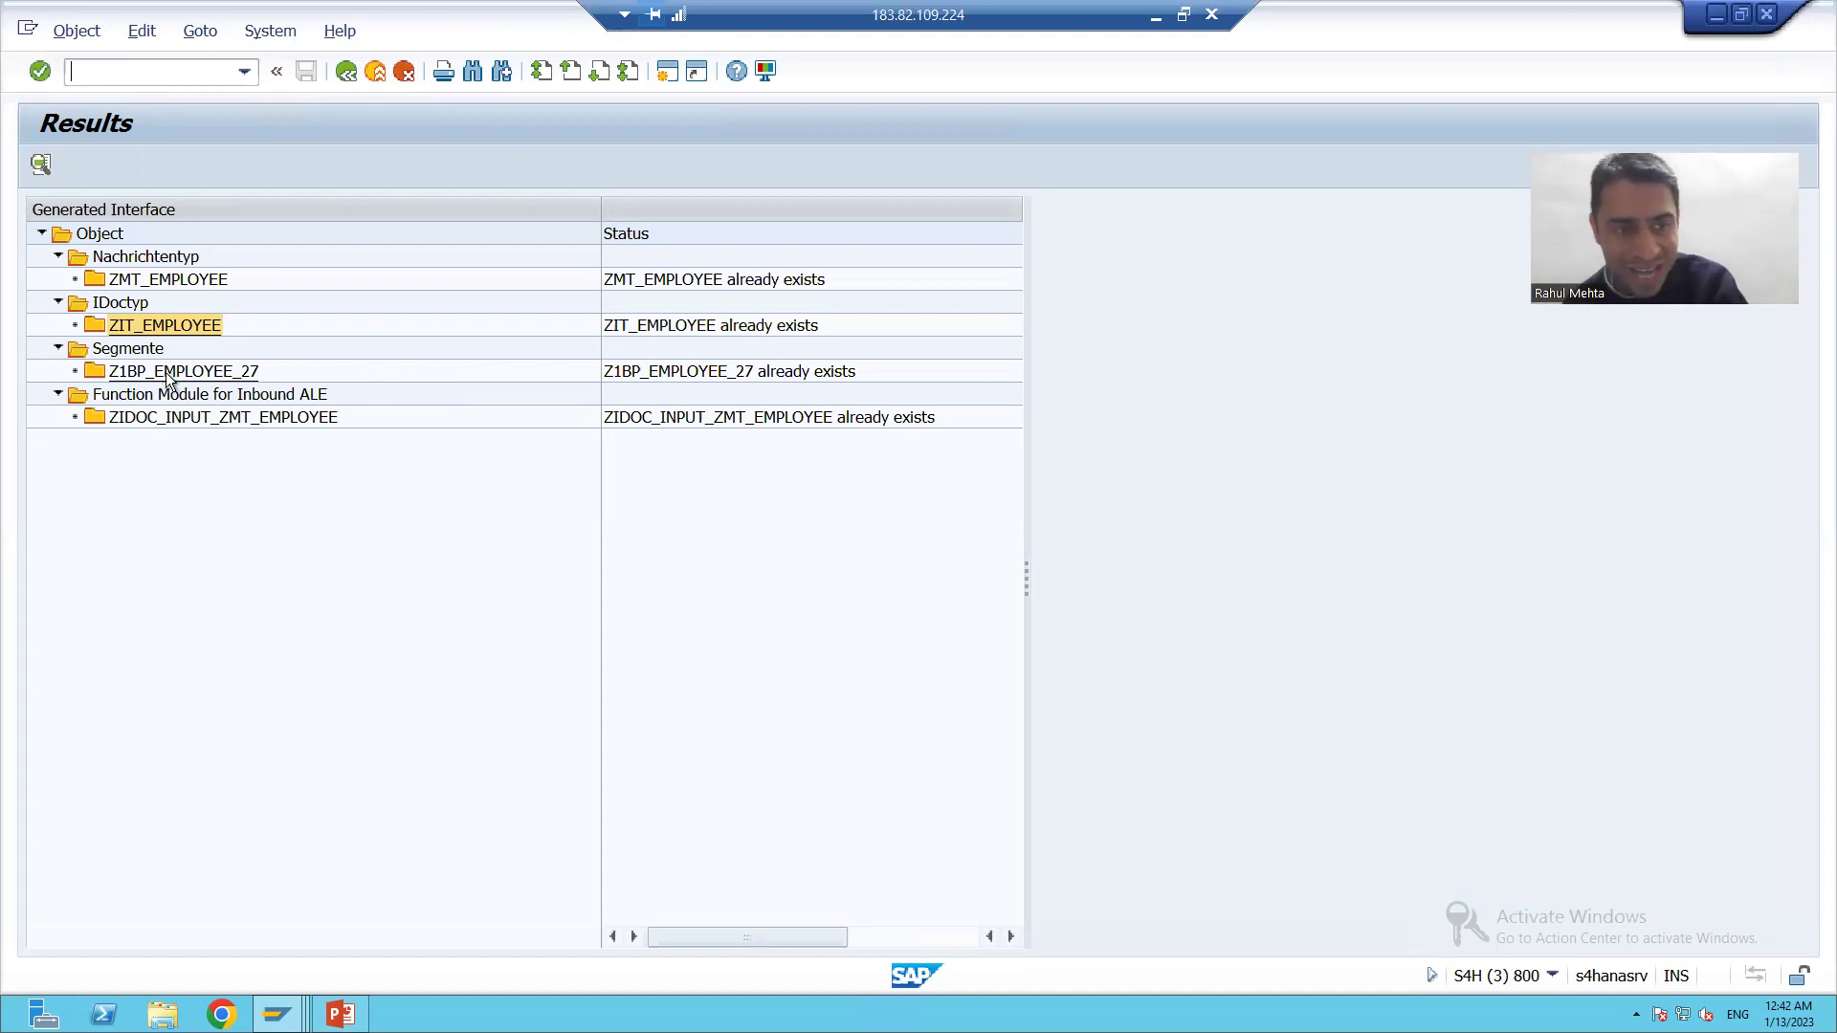
{"action": "key", "text": "alt+Tab"}
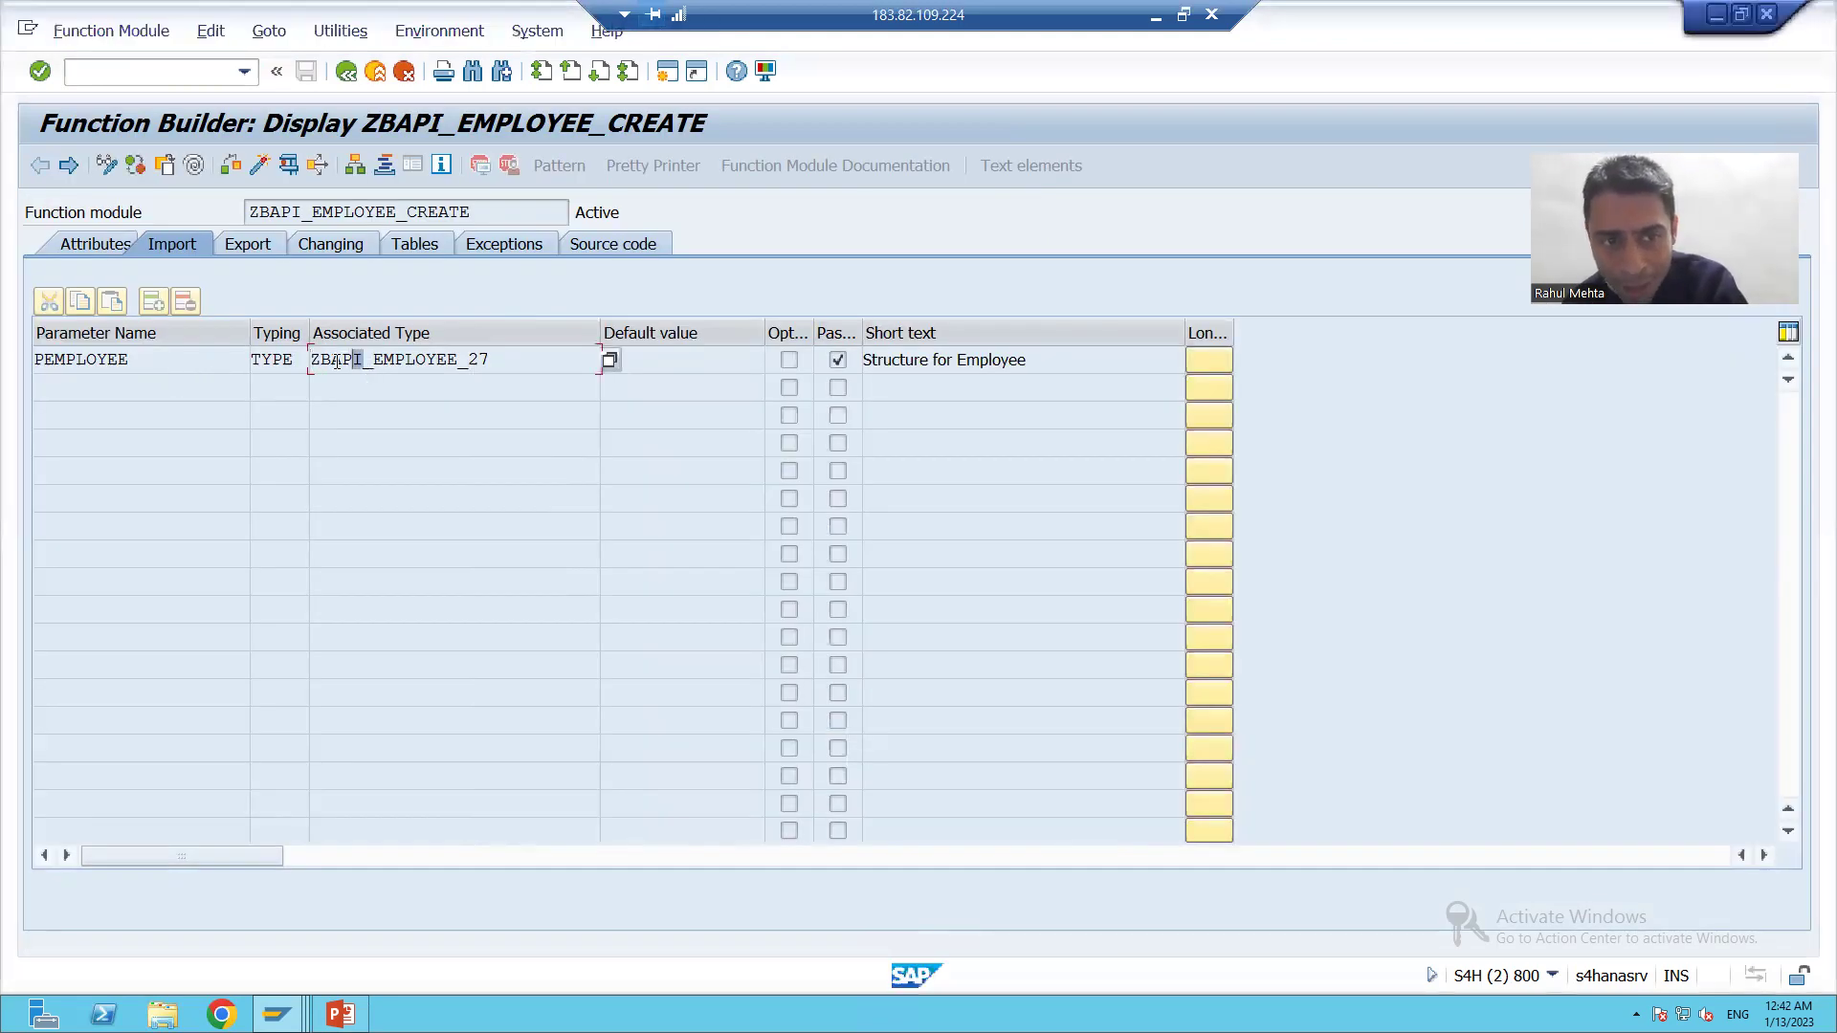
Step: Open segment Z1BP_EMPLOYEE_27 from the results list and compare its fields with the components of structure ZBAPI_EMPLOYEE_27
{"action": "key", "text": "alt+Tab"}
{"action": "double_click", "coordinate": [145, 381]}
{"action": "double_click", "coordinate": [231, 360]}
{"action": "key", "text": "alt+Tab"}
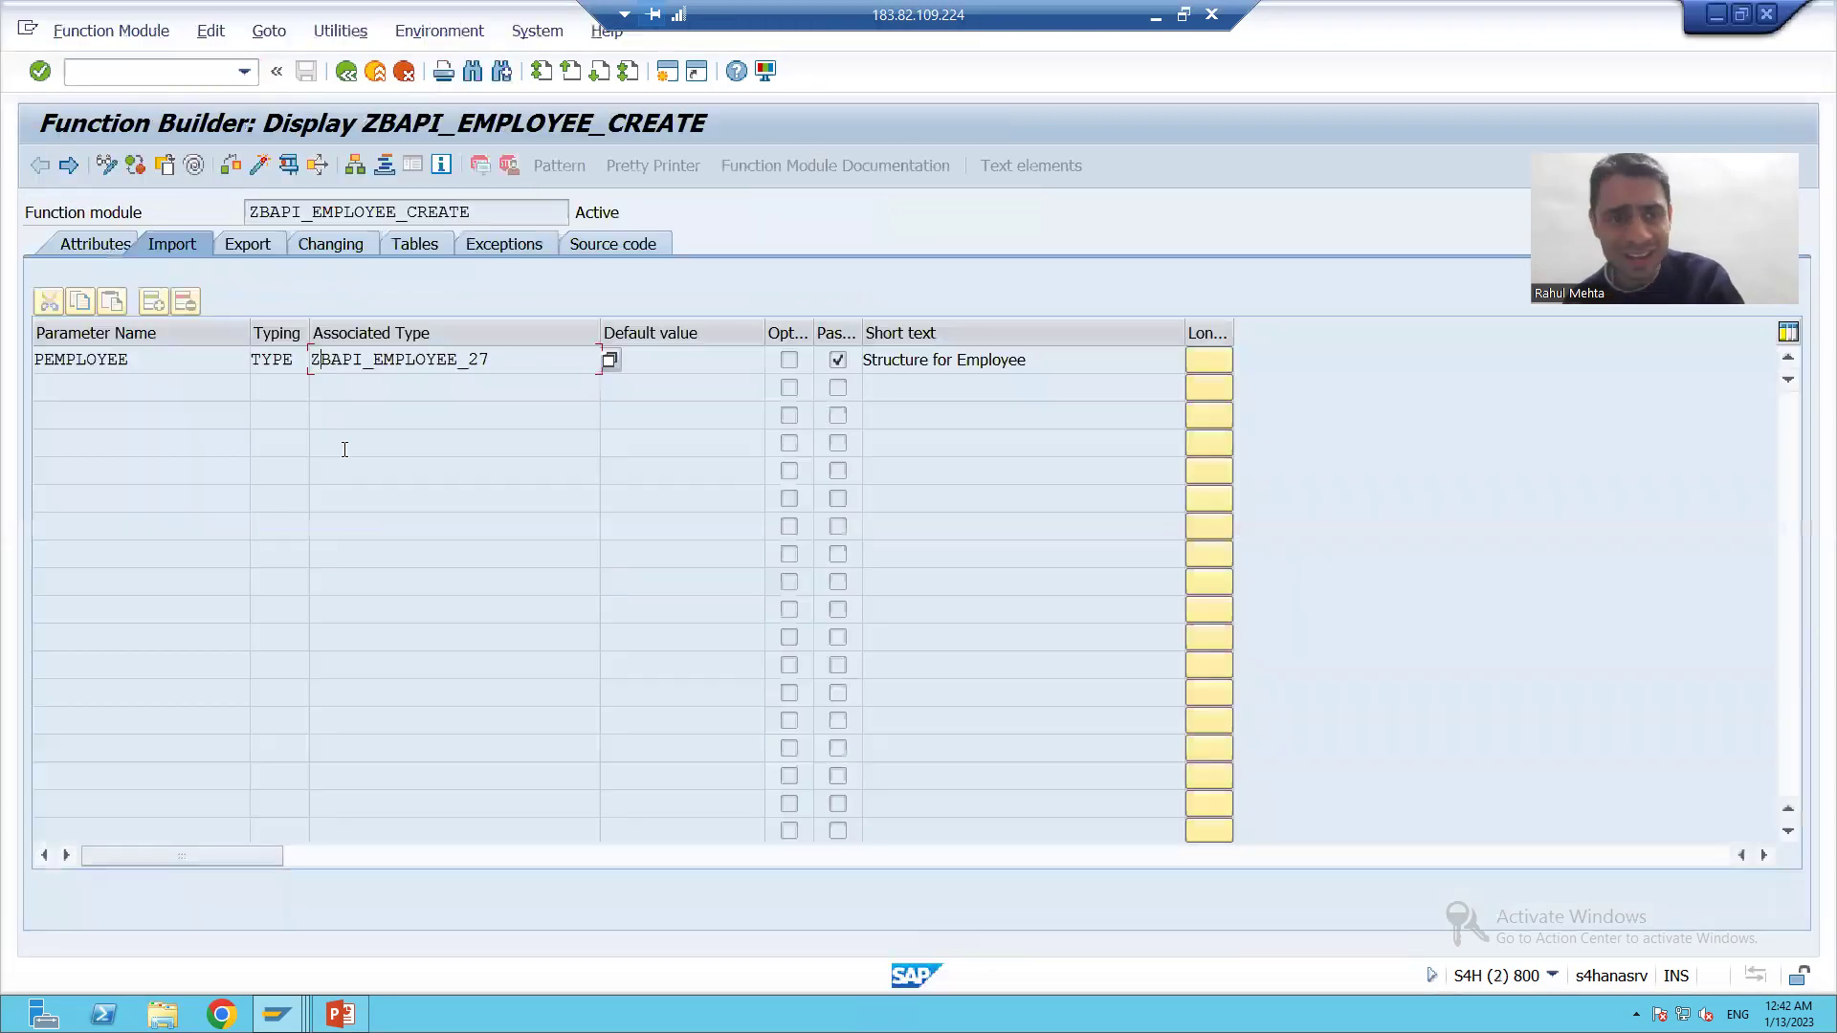
{"action": "double_click", "coordinate": [416, 383]}
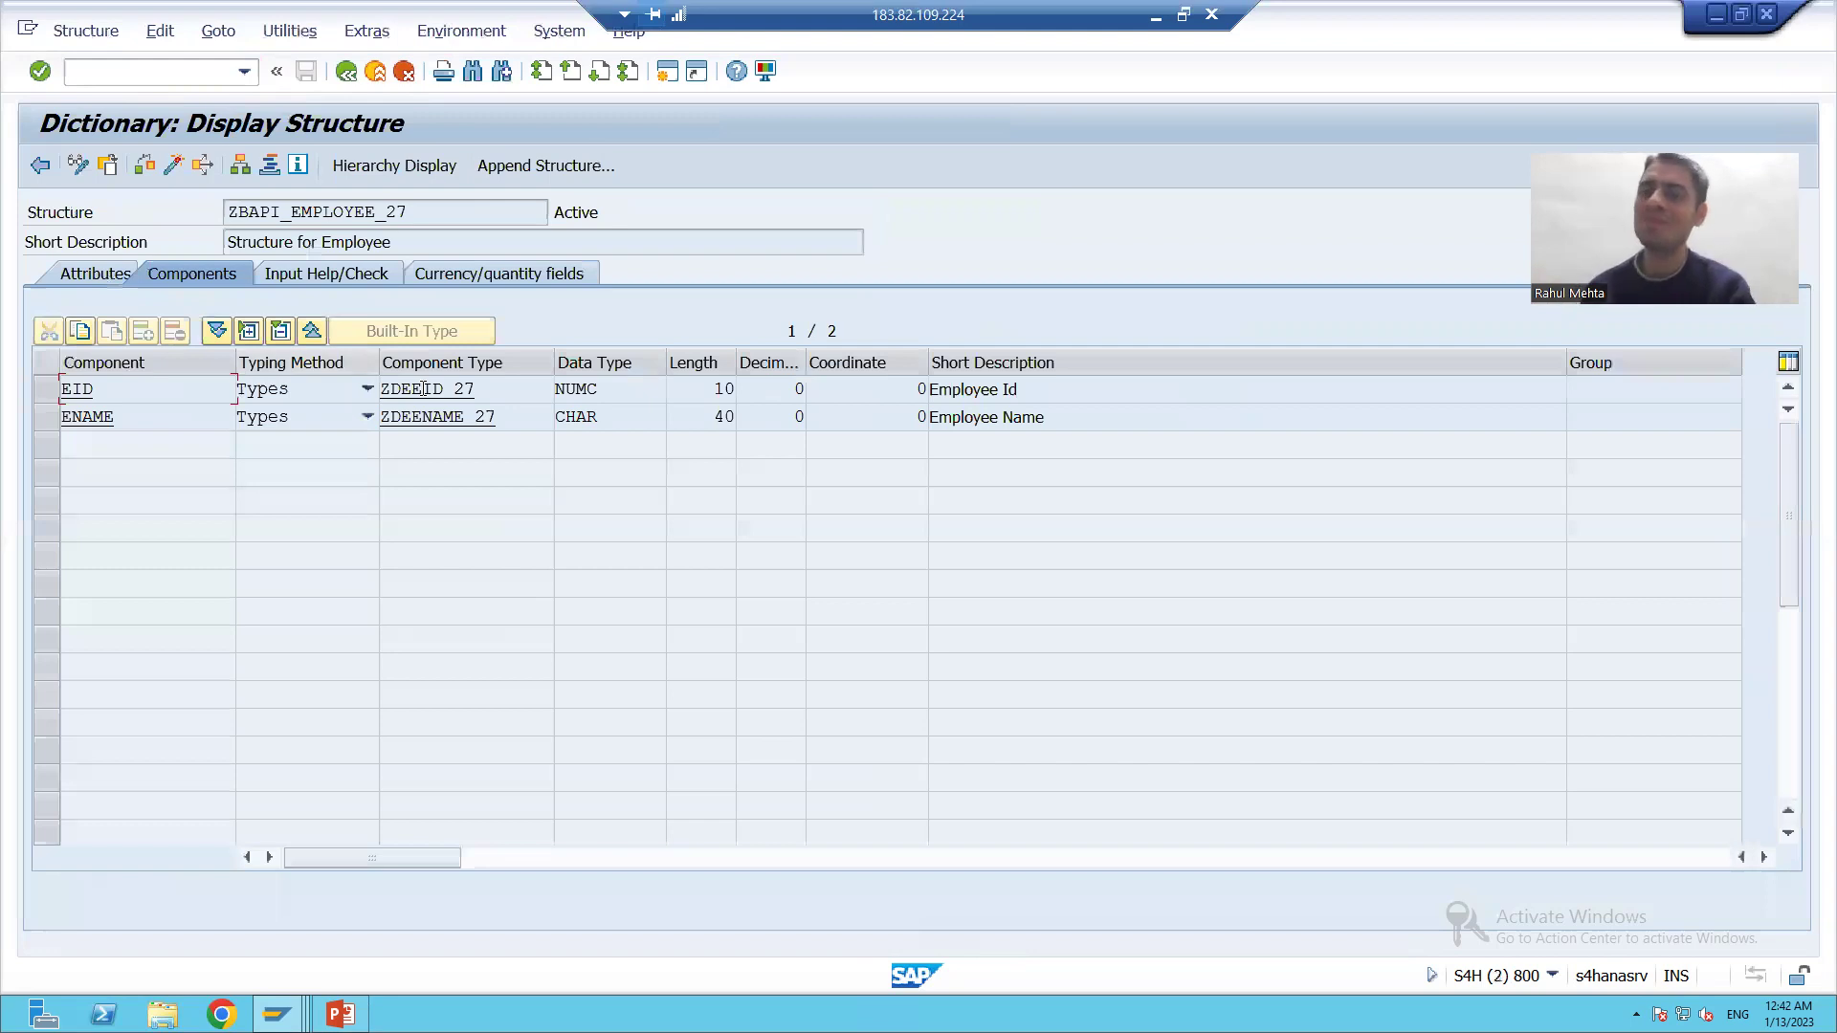
{"action": "key", "text": "alt+Tab"}
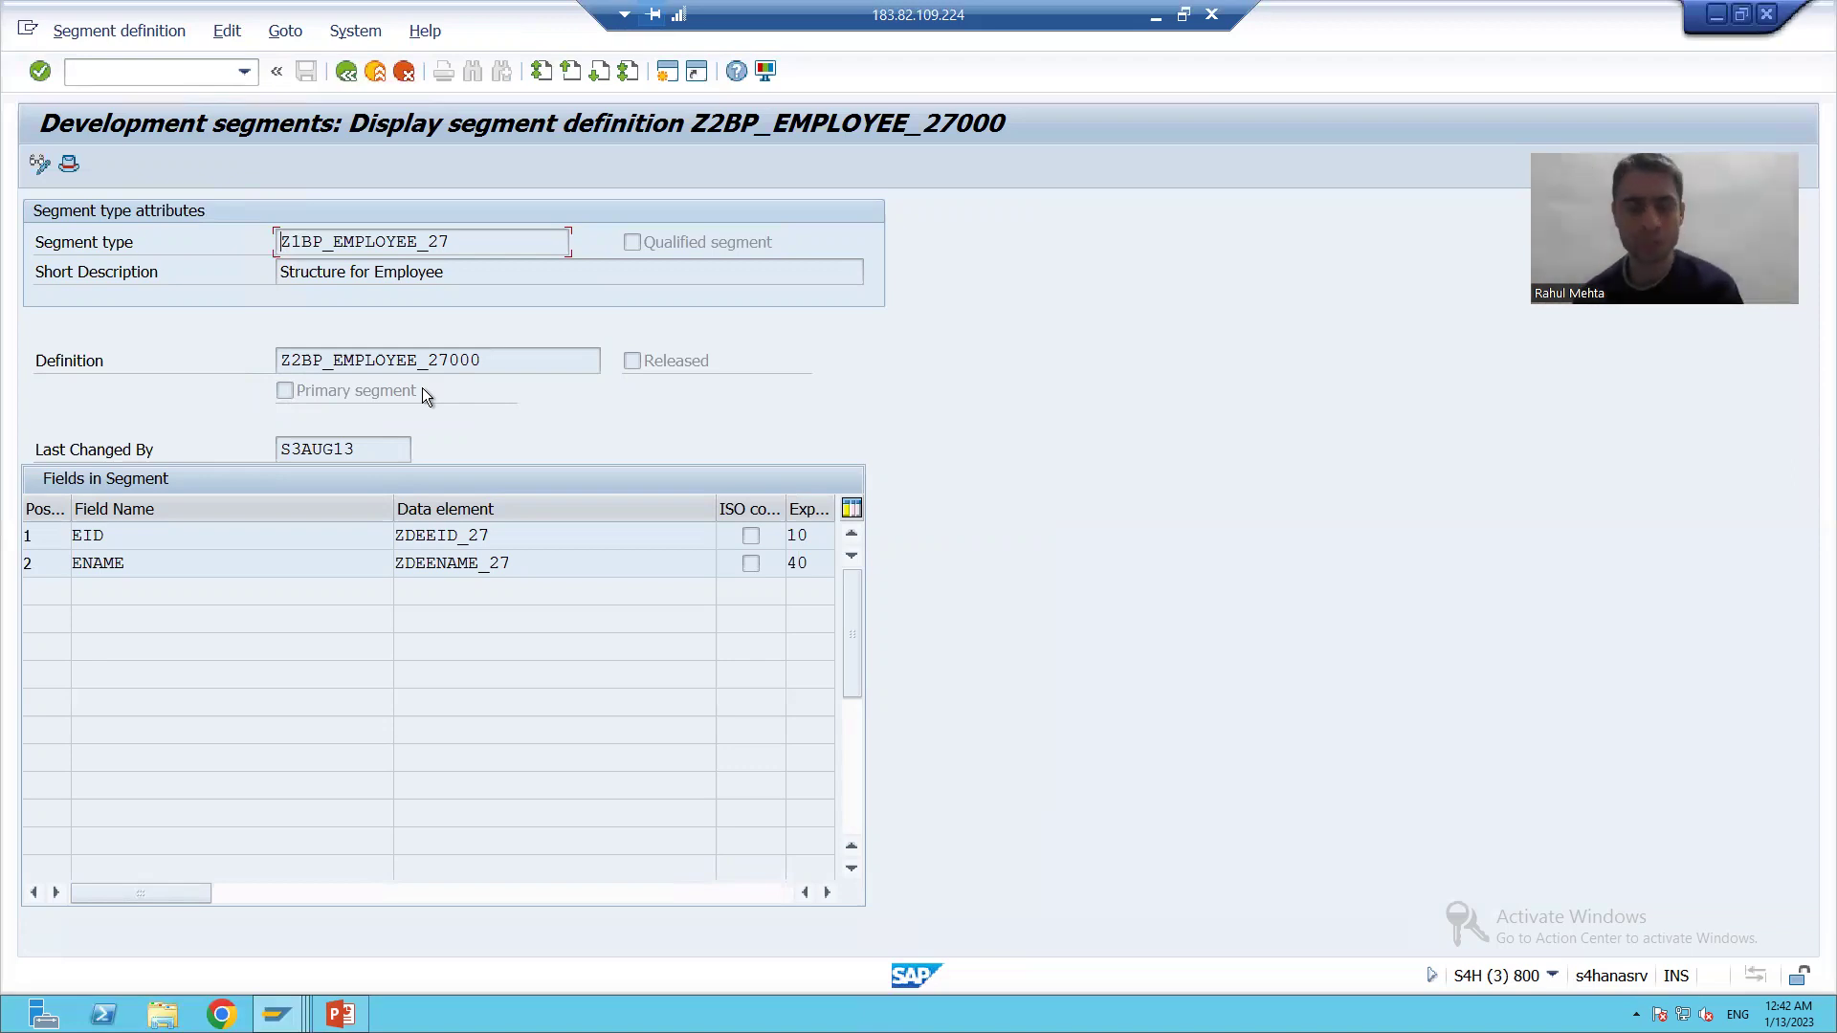
{"action": "key", "text": "alt+Tab"}
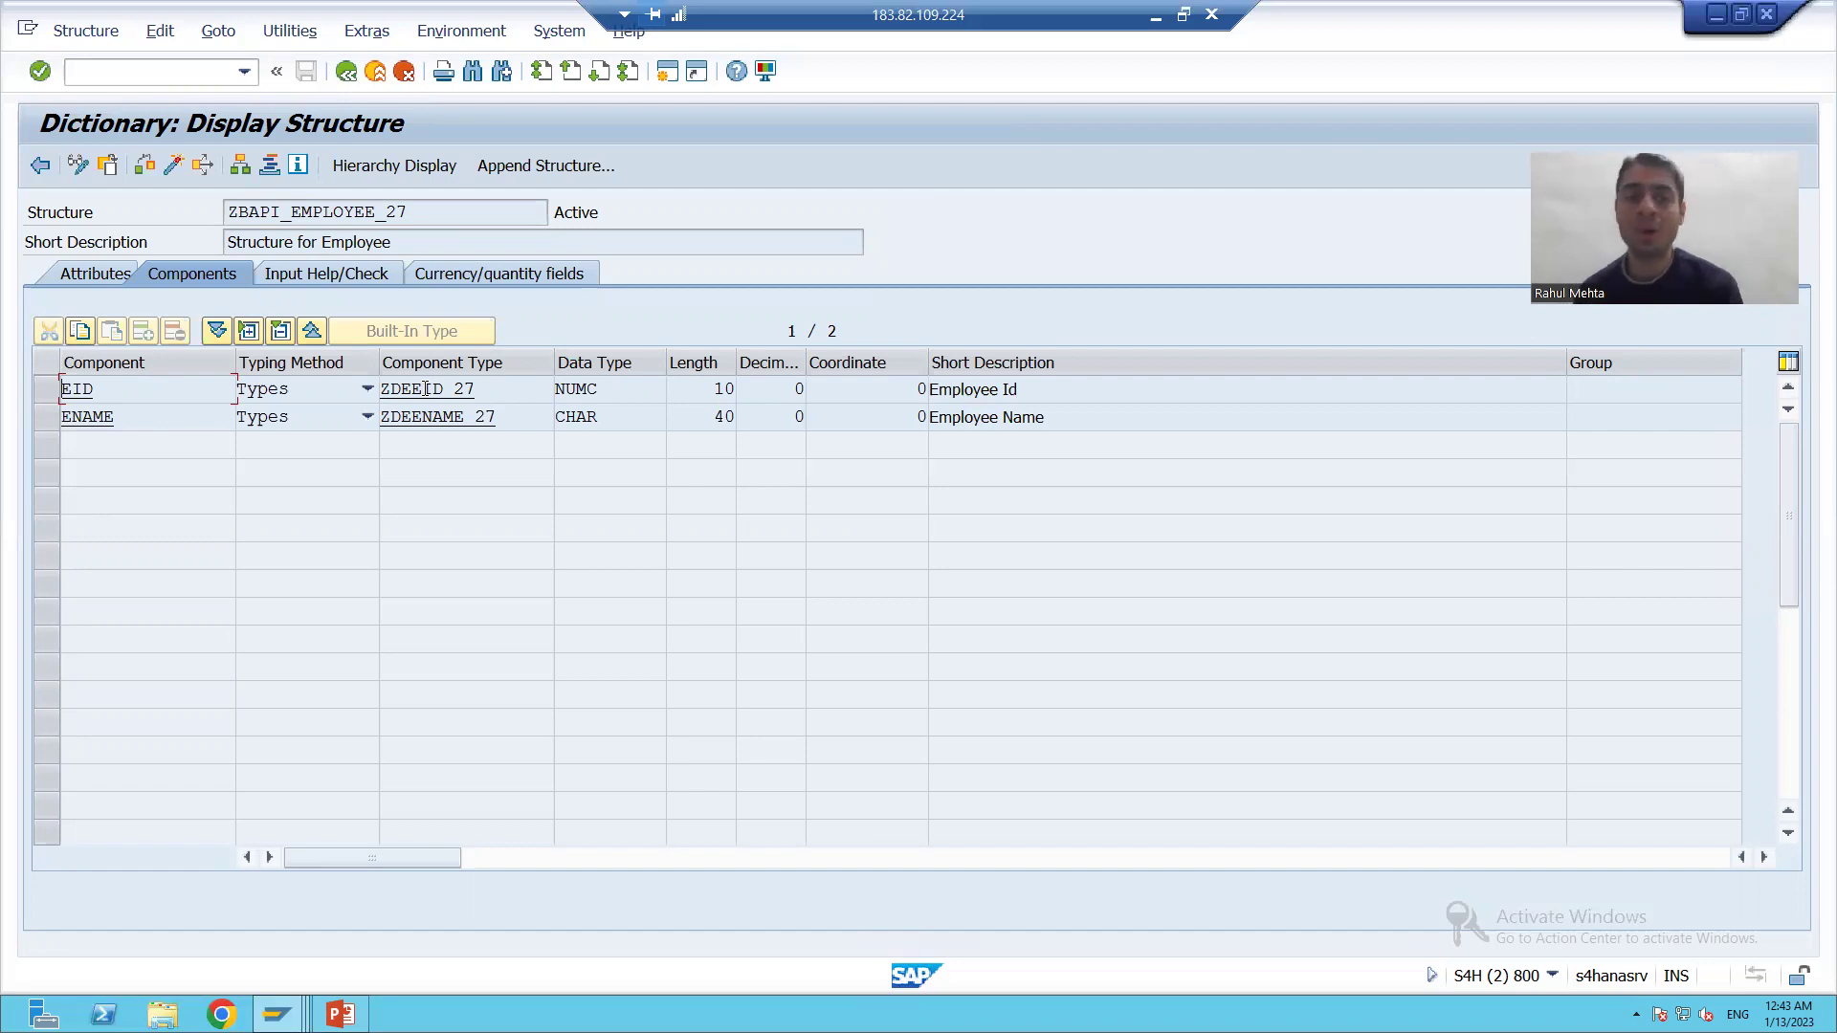
Step: Open the Output Types and Assignment to IDoc Types view in place of the structure display, accepting the cross-client notice
{"action": "left_click", "coordinate": [94, 71]}
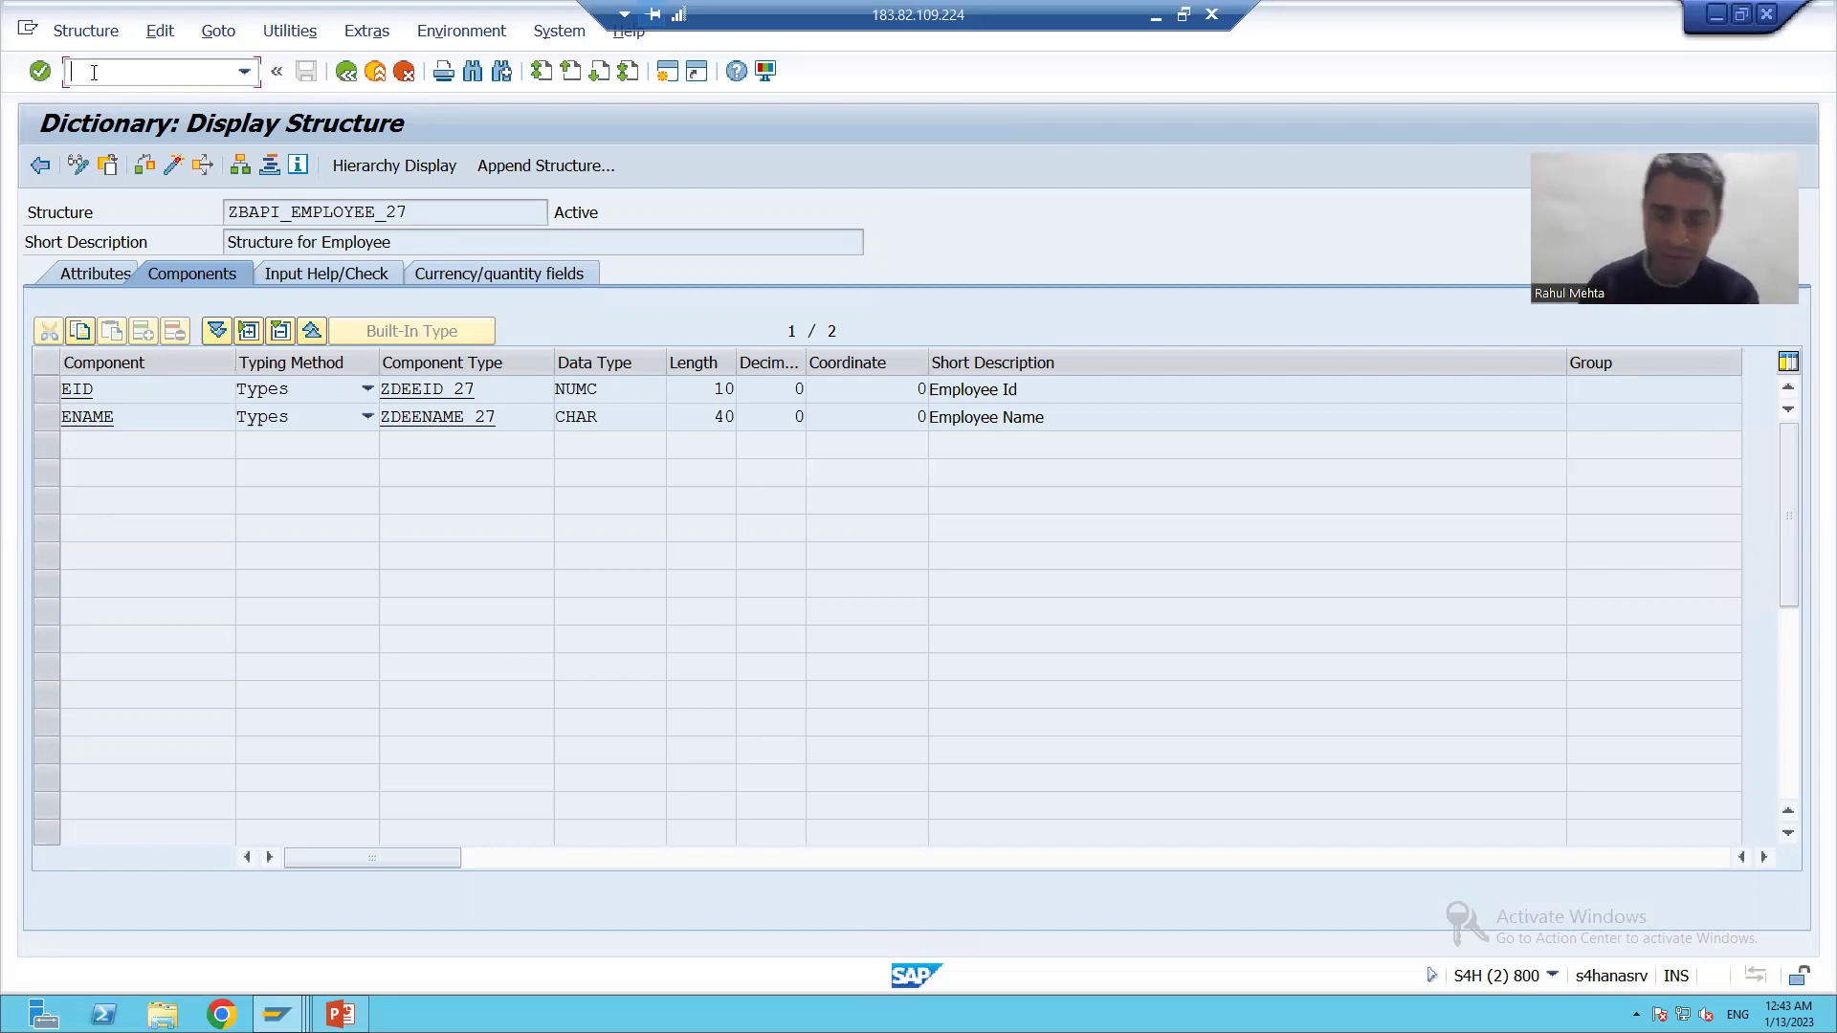
{"action": "type", "text": "/nw"}
{"action": "type", "text": "m30"}
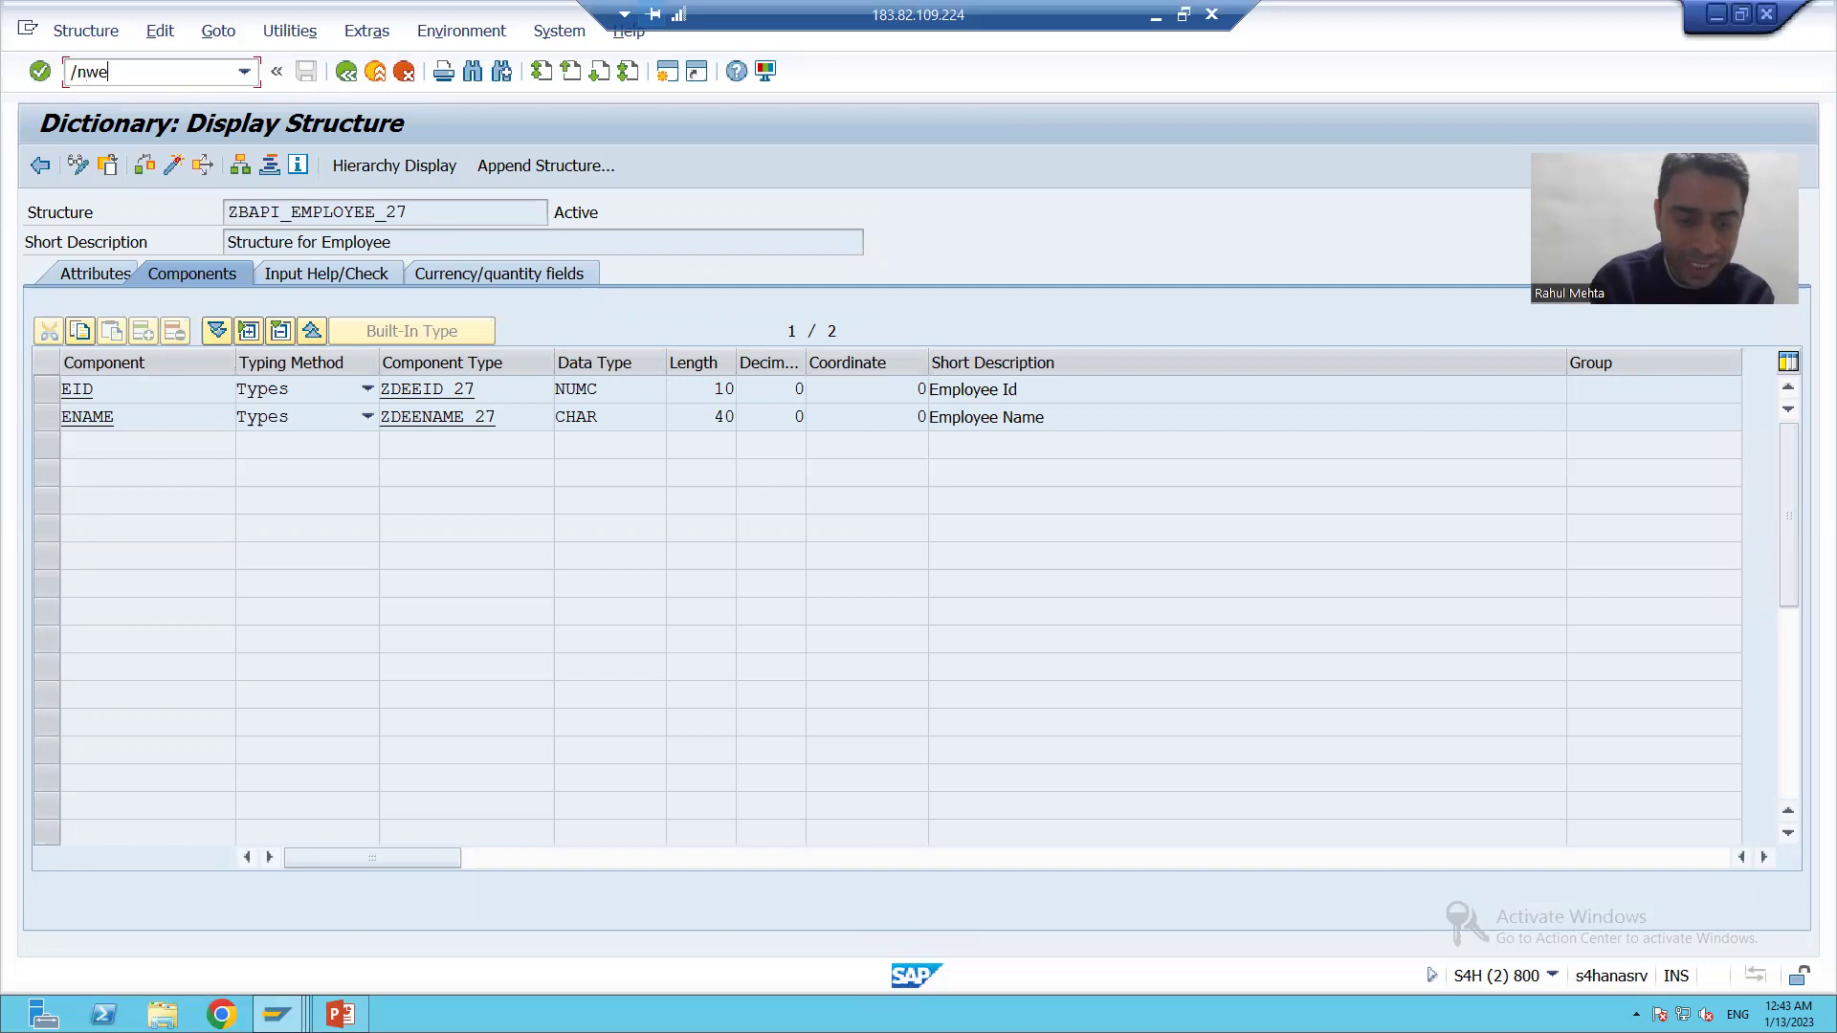
{"action": "key", "text": "Return"}
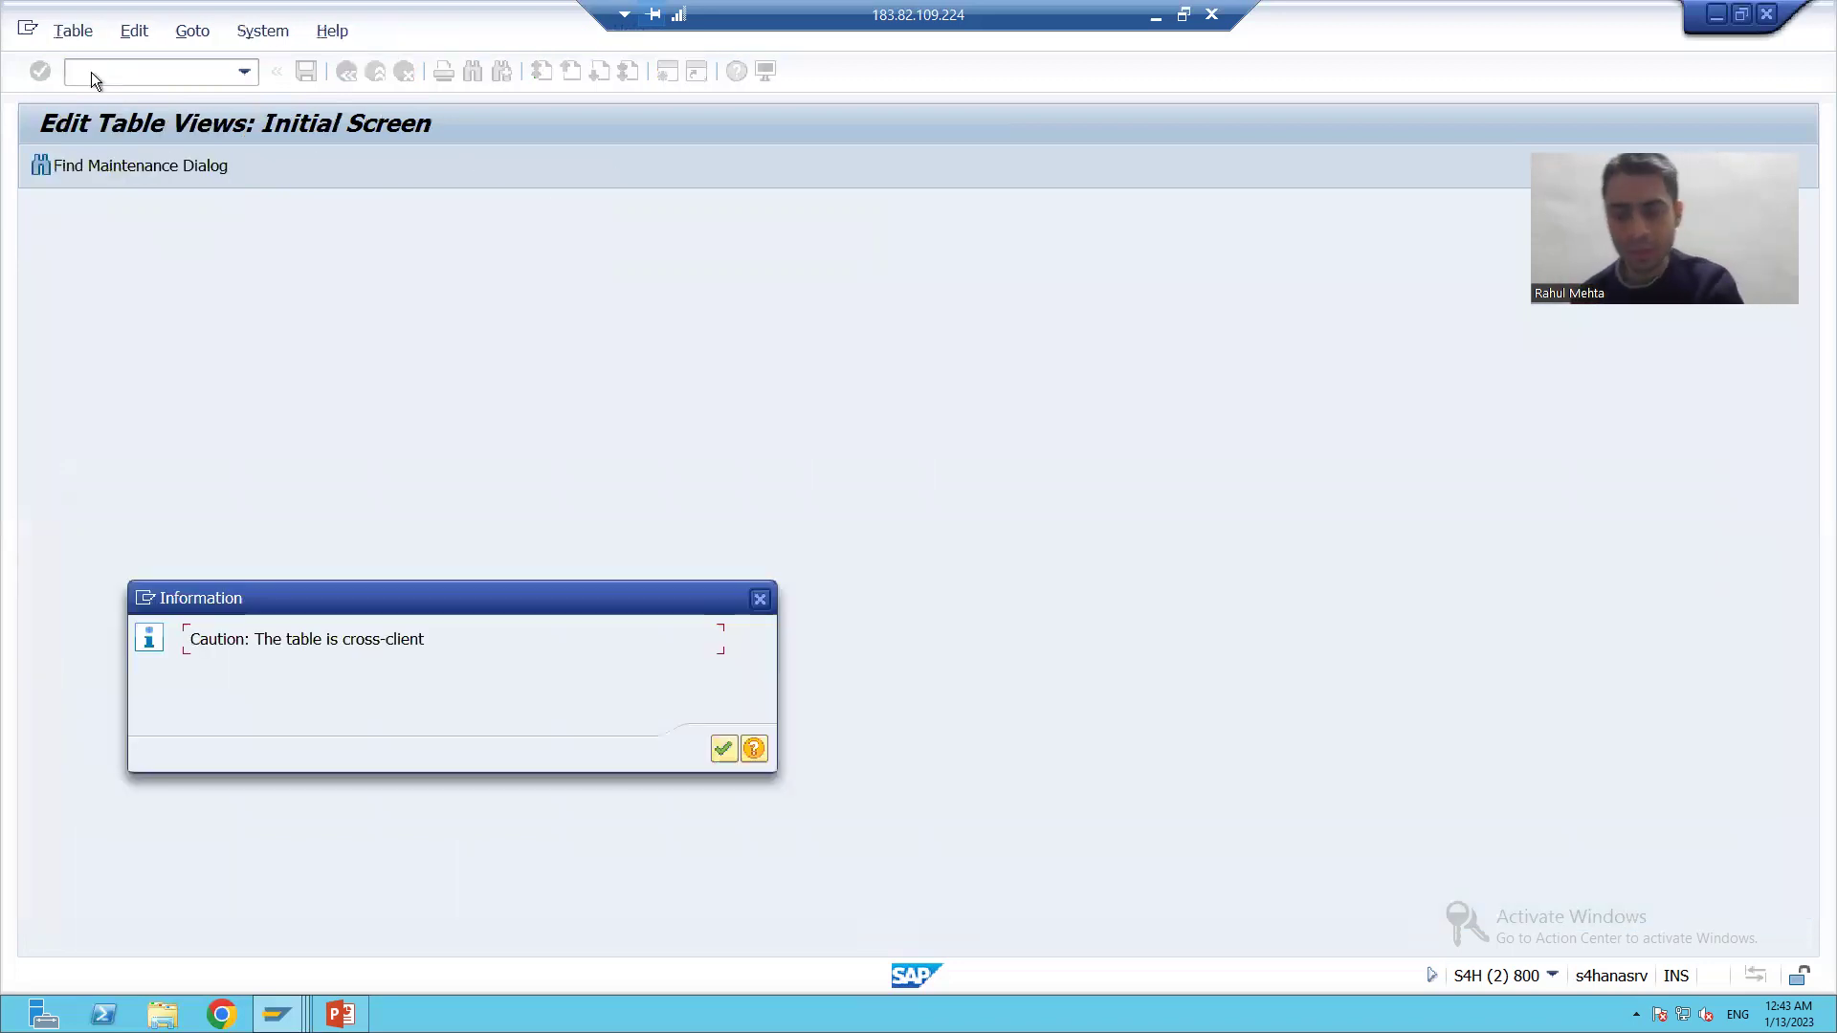
{"action": "key", "text": "Return"}
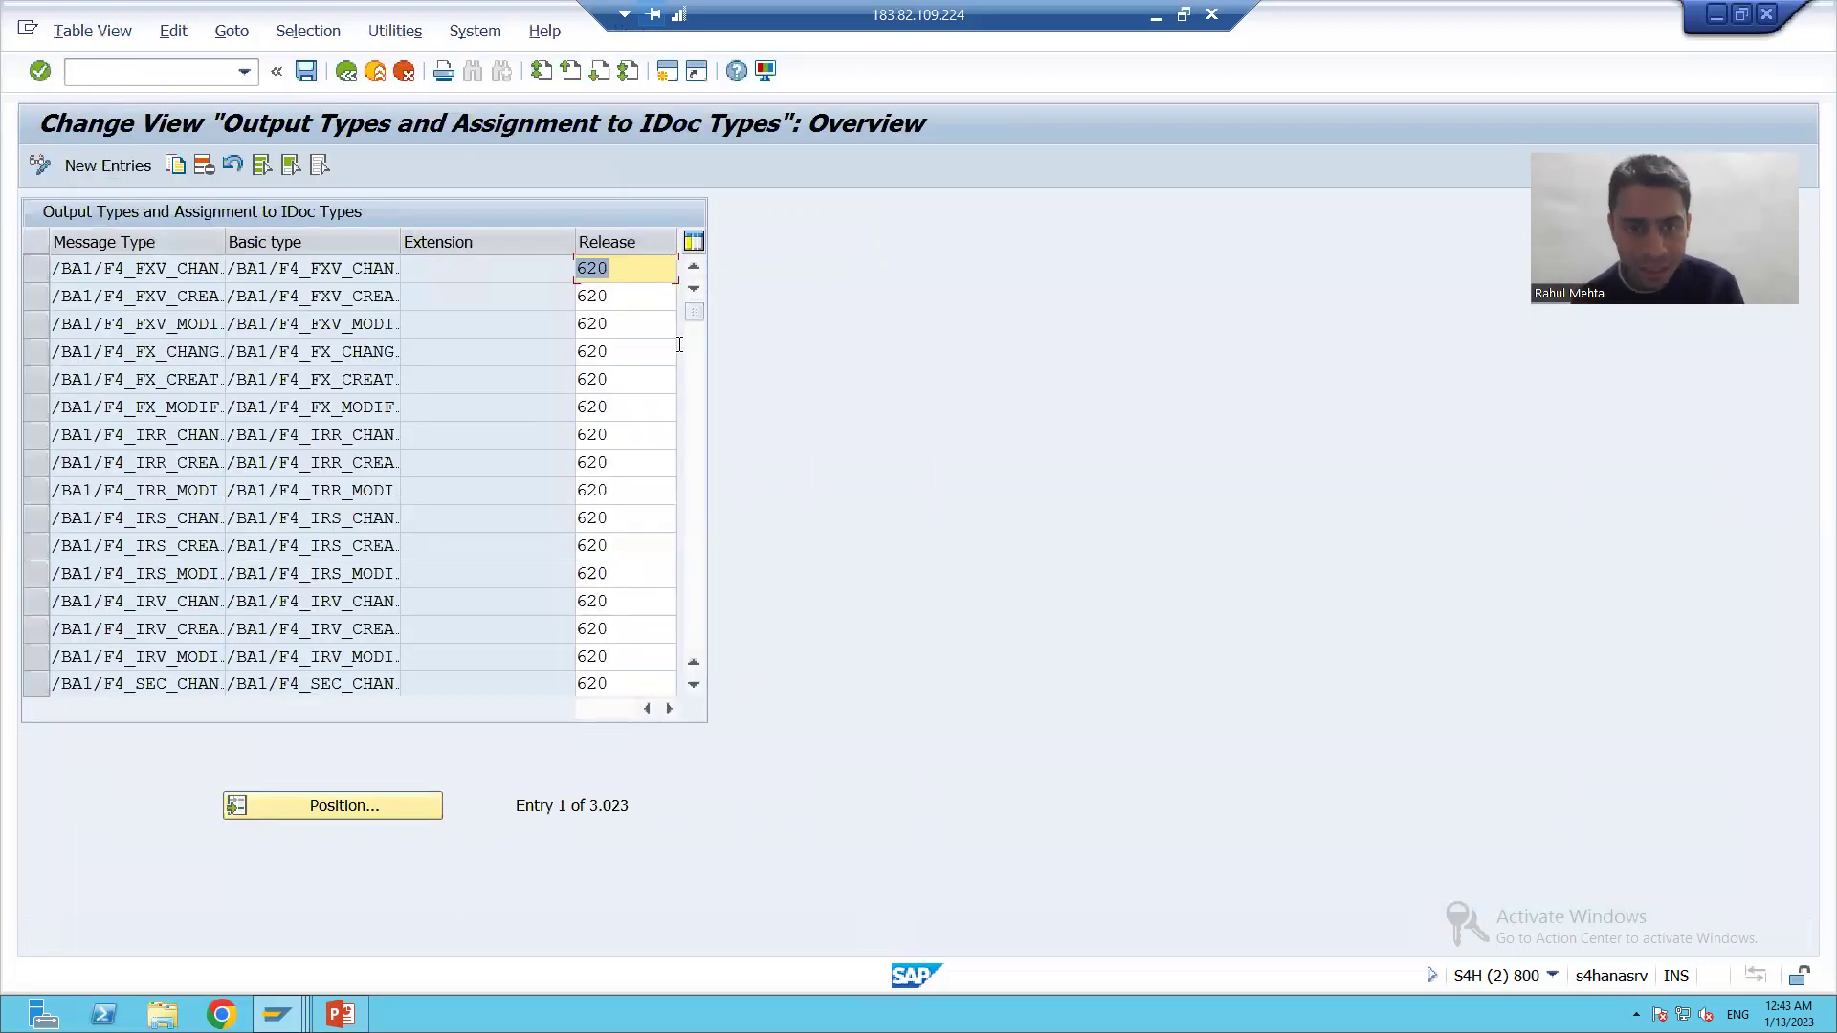
Step: Find the entry for message type ZMT_EMPLOYEE among the assignments and check that it is linked to basic type ZIT_EMPLOYEE
{"action": "left_click_drag", "start_coordinate": [692, 314], "coordinate": [653, 652]}
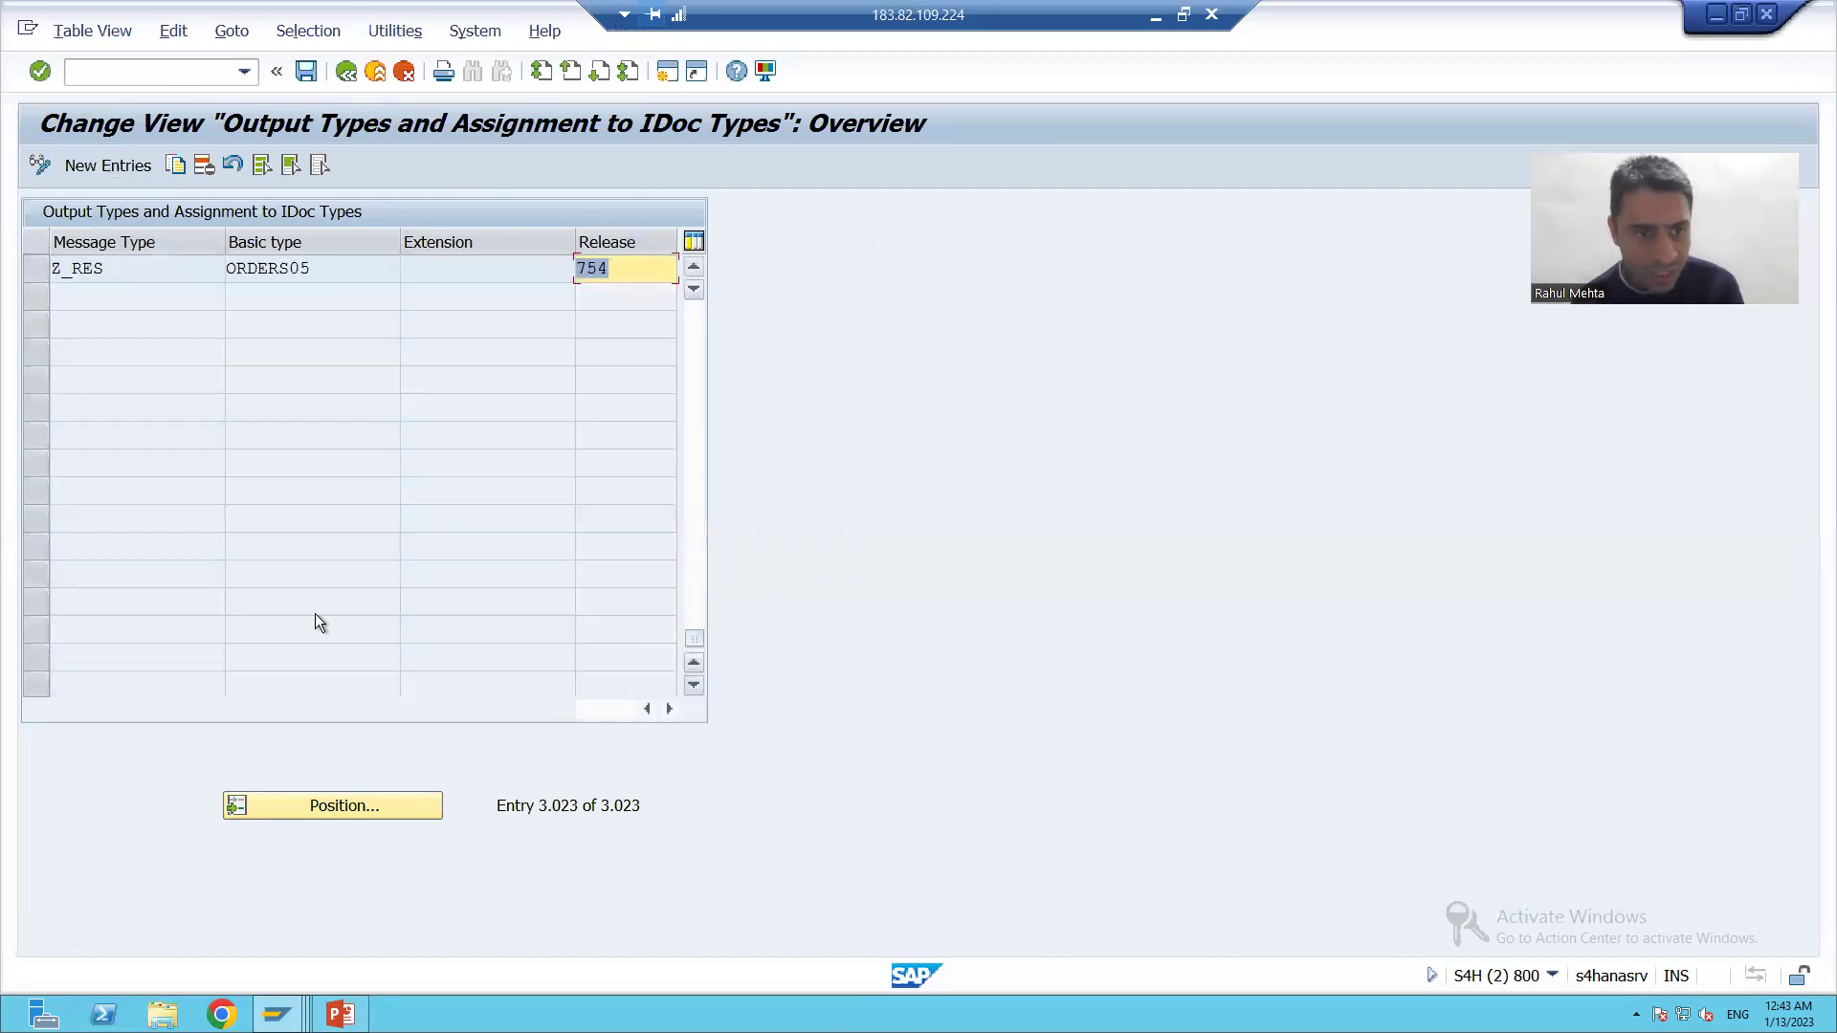
{"action": "scroll", "coordinate": [157, 557], "scroll_direction": "up", "scroll_amount": 3}
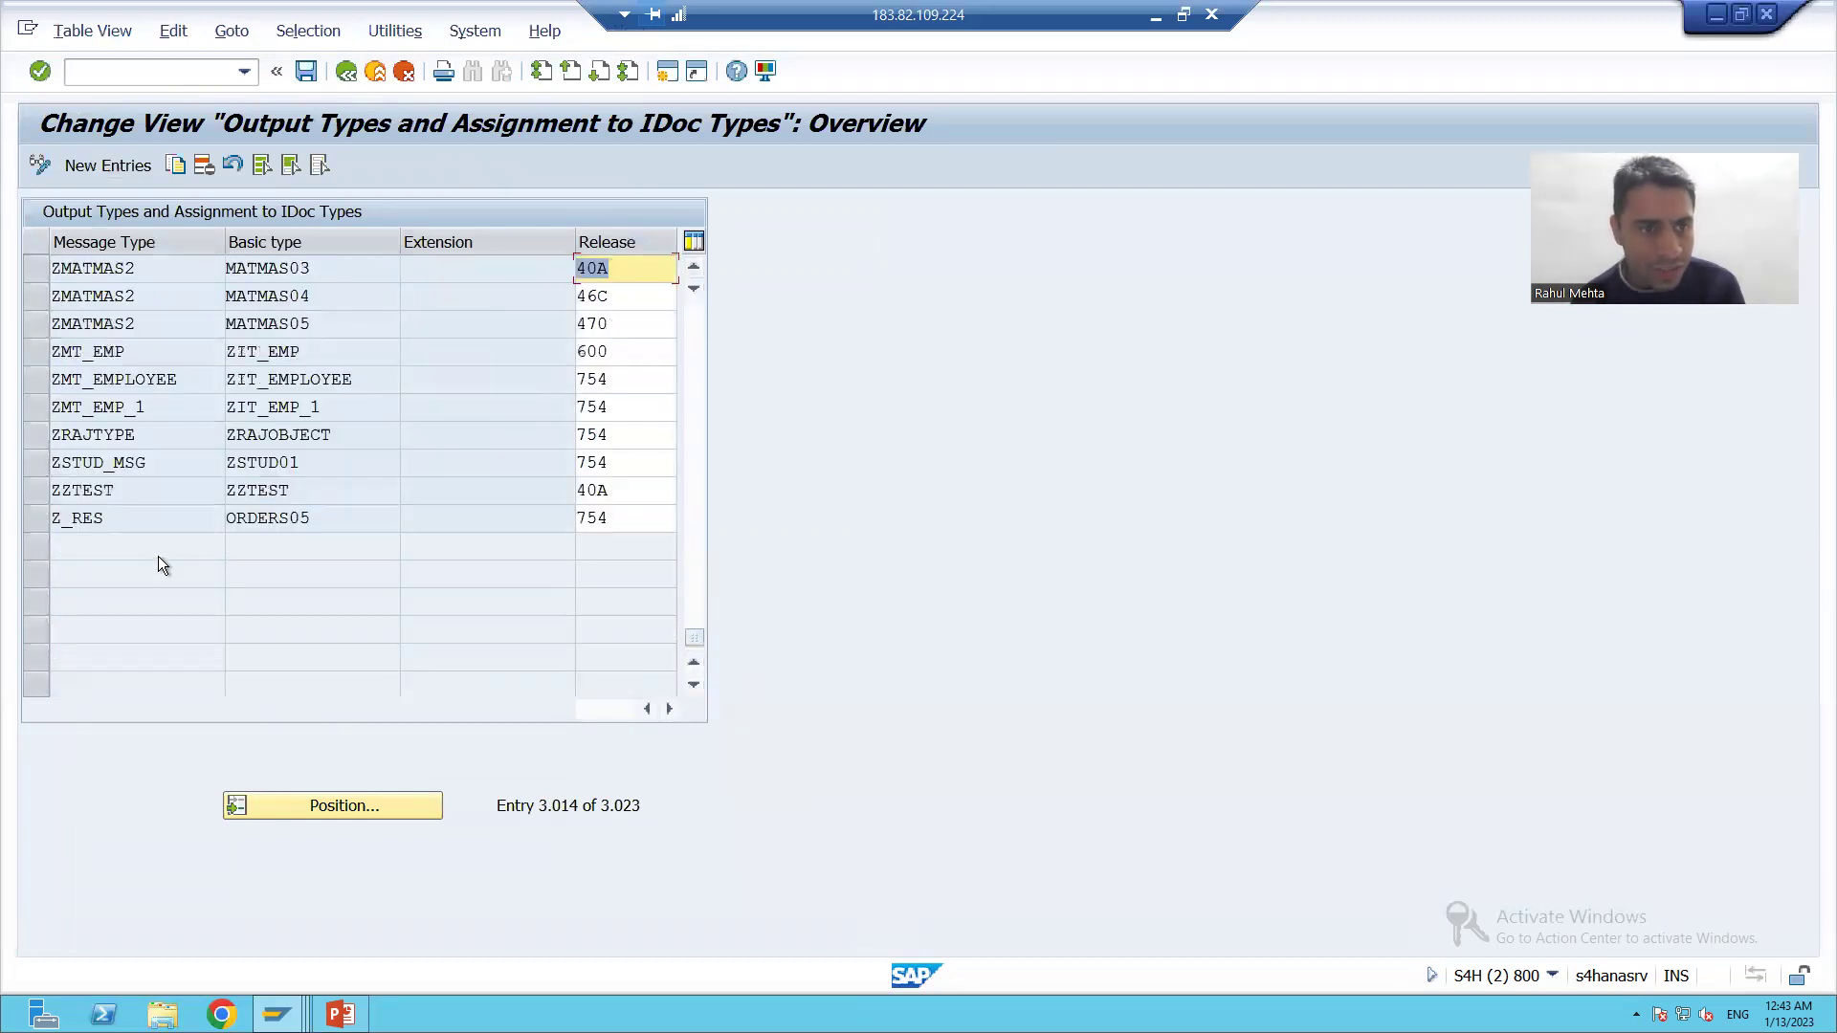
{"action": "left_click", "coordinate": [38, 379]}
{"action": "left_click_drag", "start_coordinate": [178, 379], "coordinate": [52, 379]}
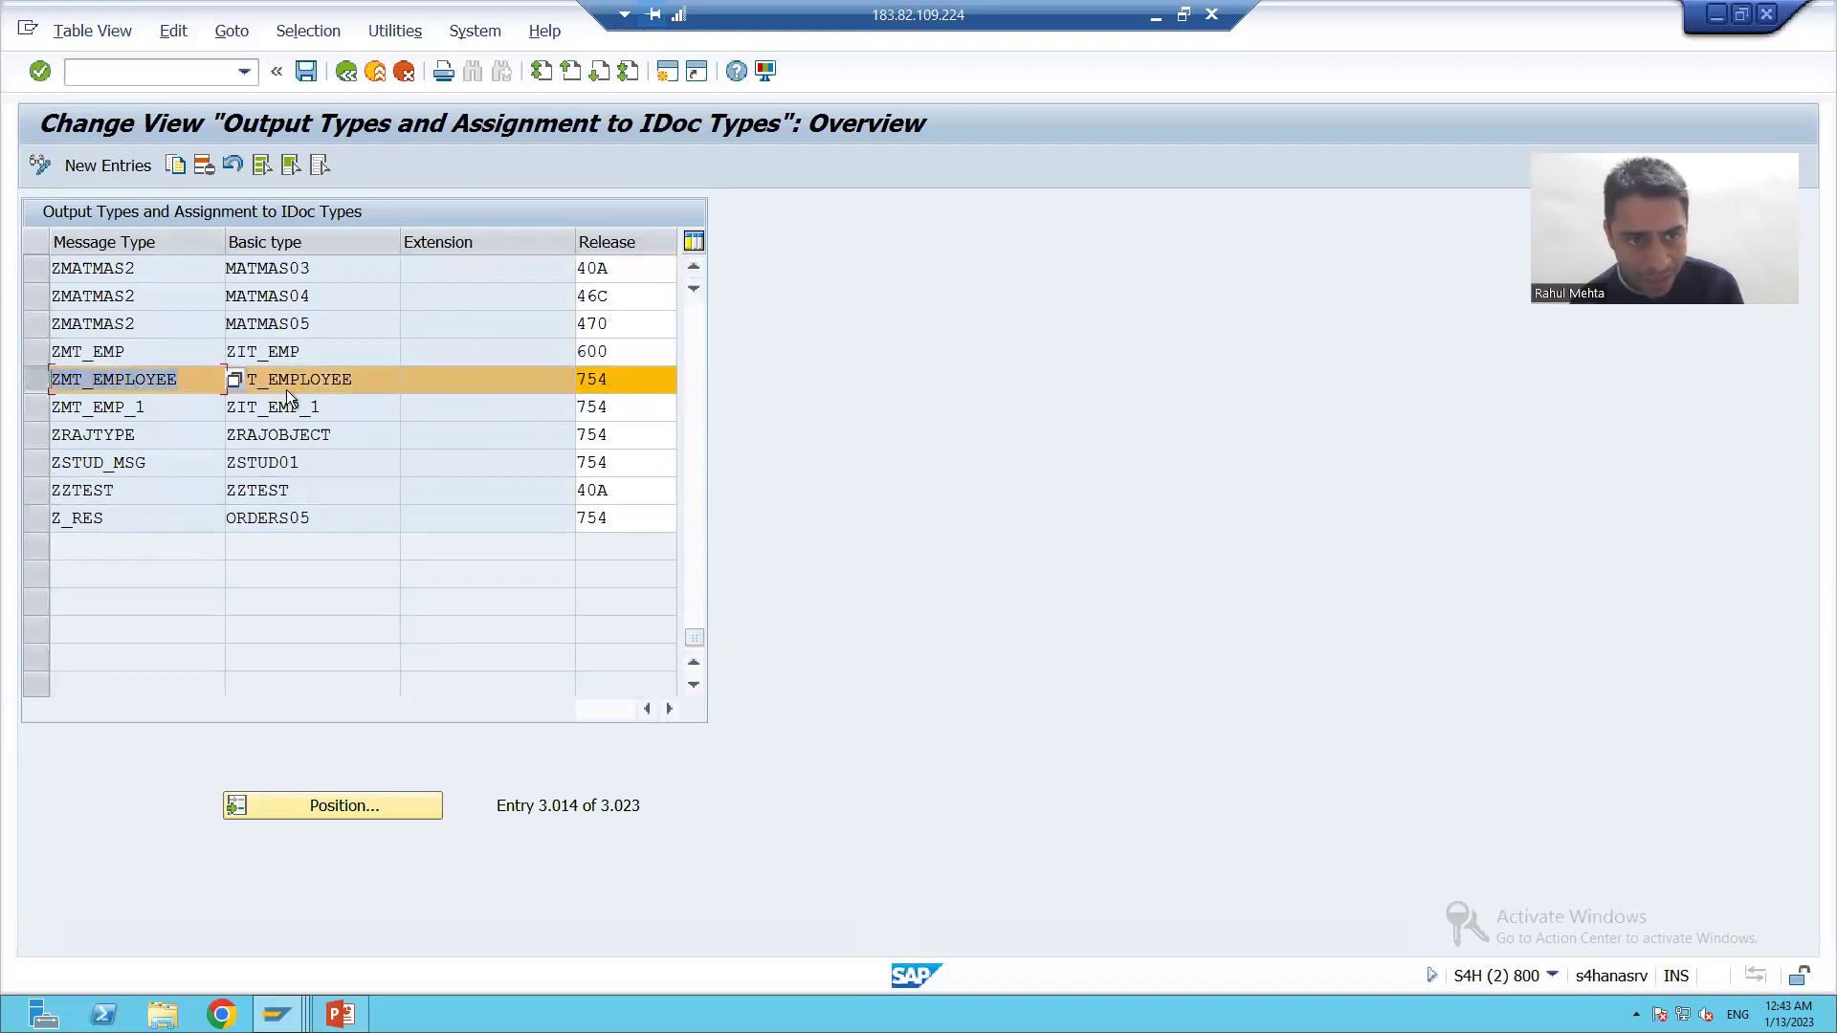
{"action": "left_click_drag", "start_coordinate": [359, 379], "coordinate": [210, 384]}
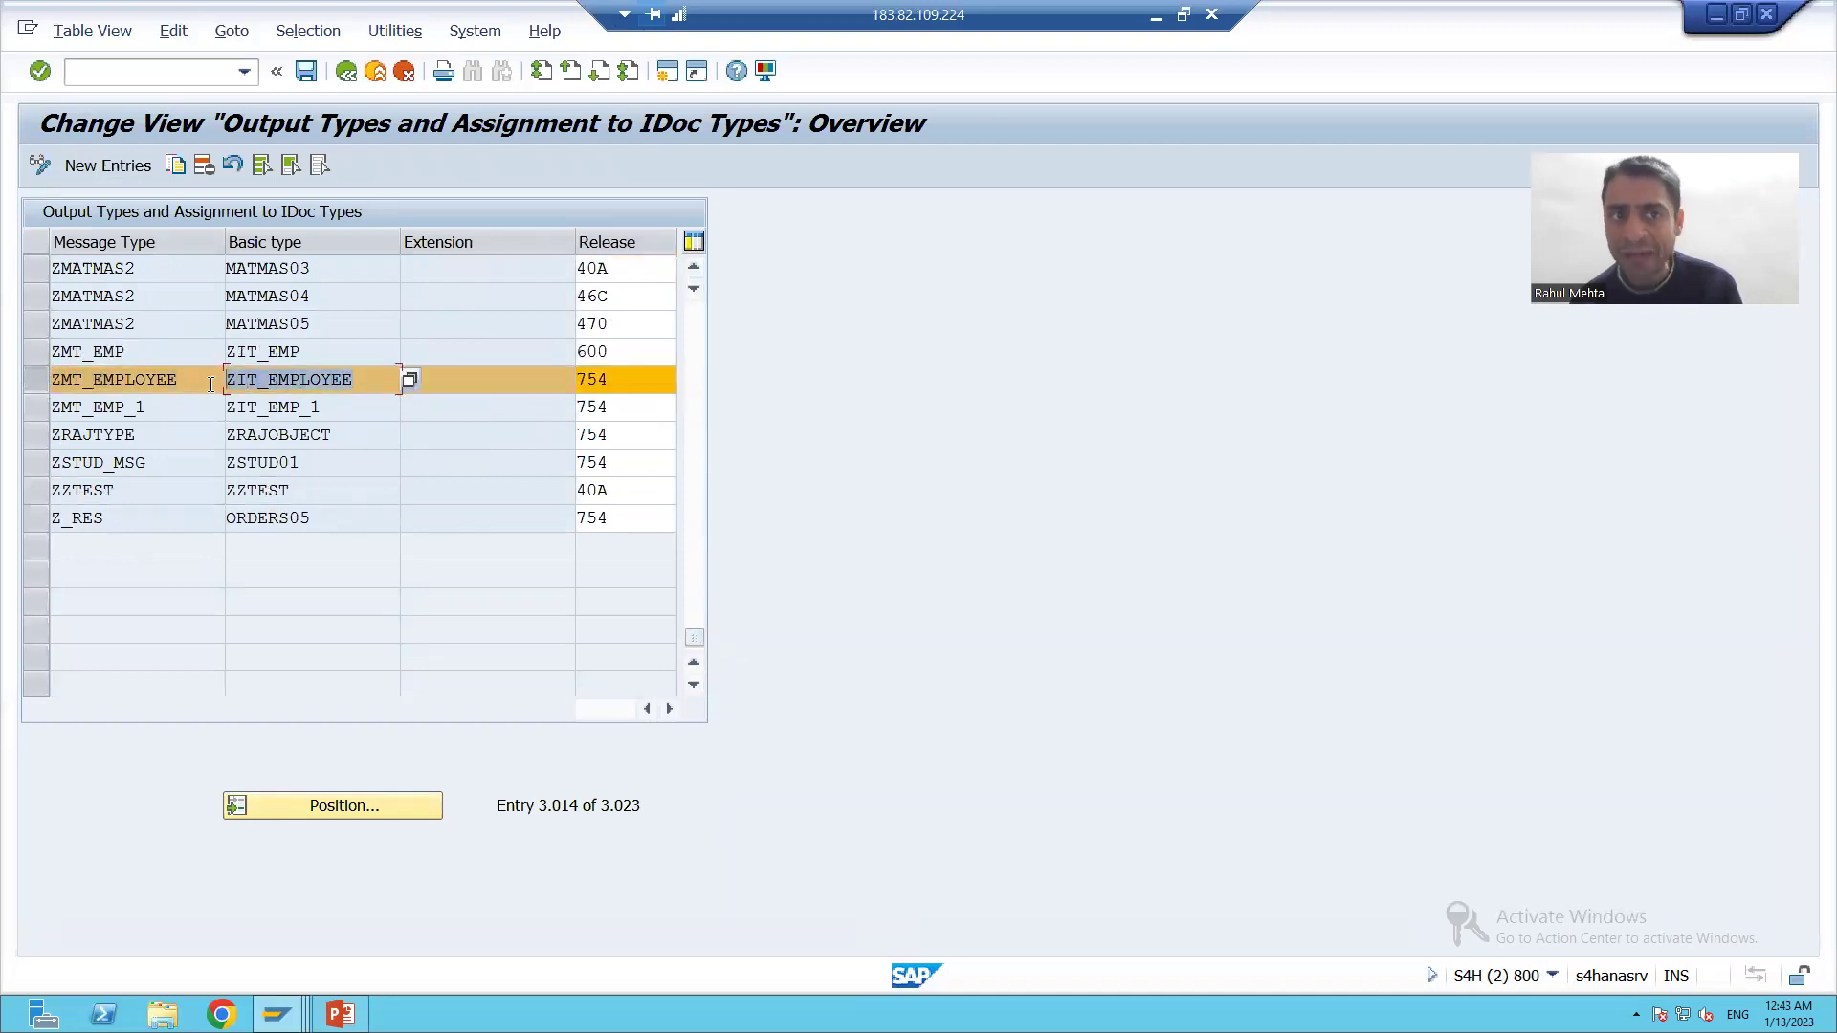
{"action": "left_click", "coordinate": [223, 379]}
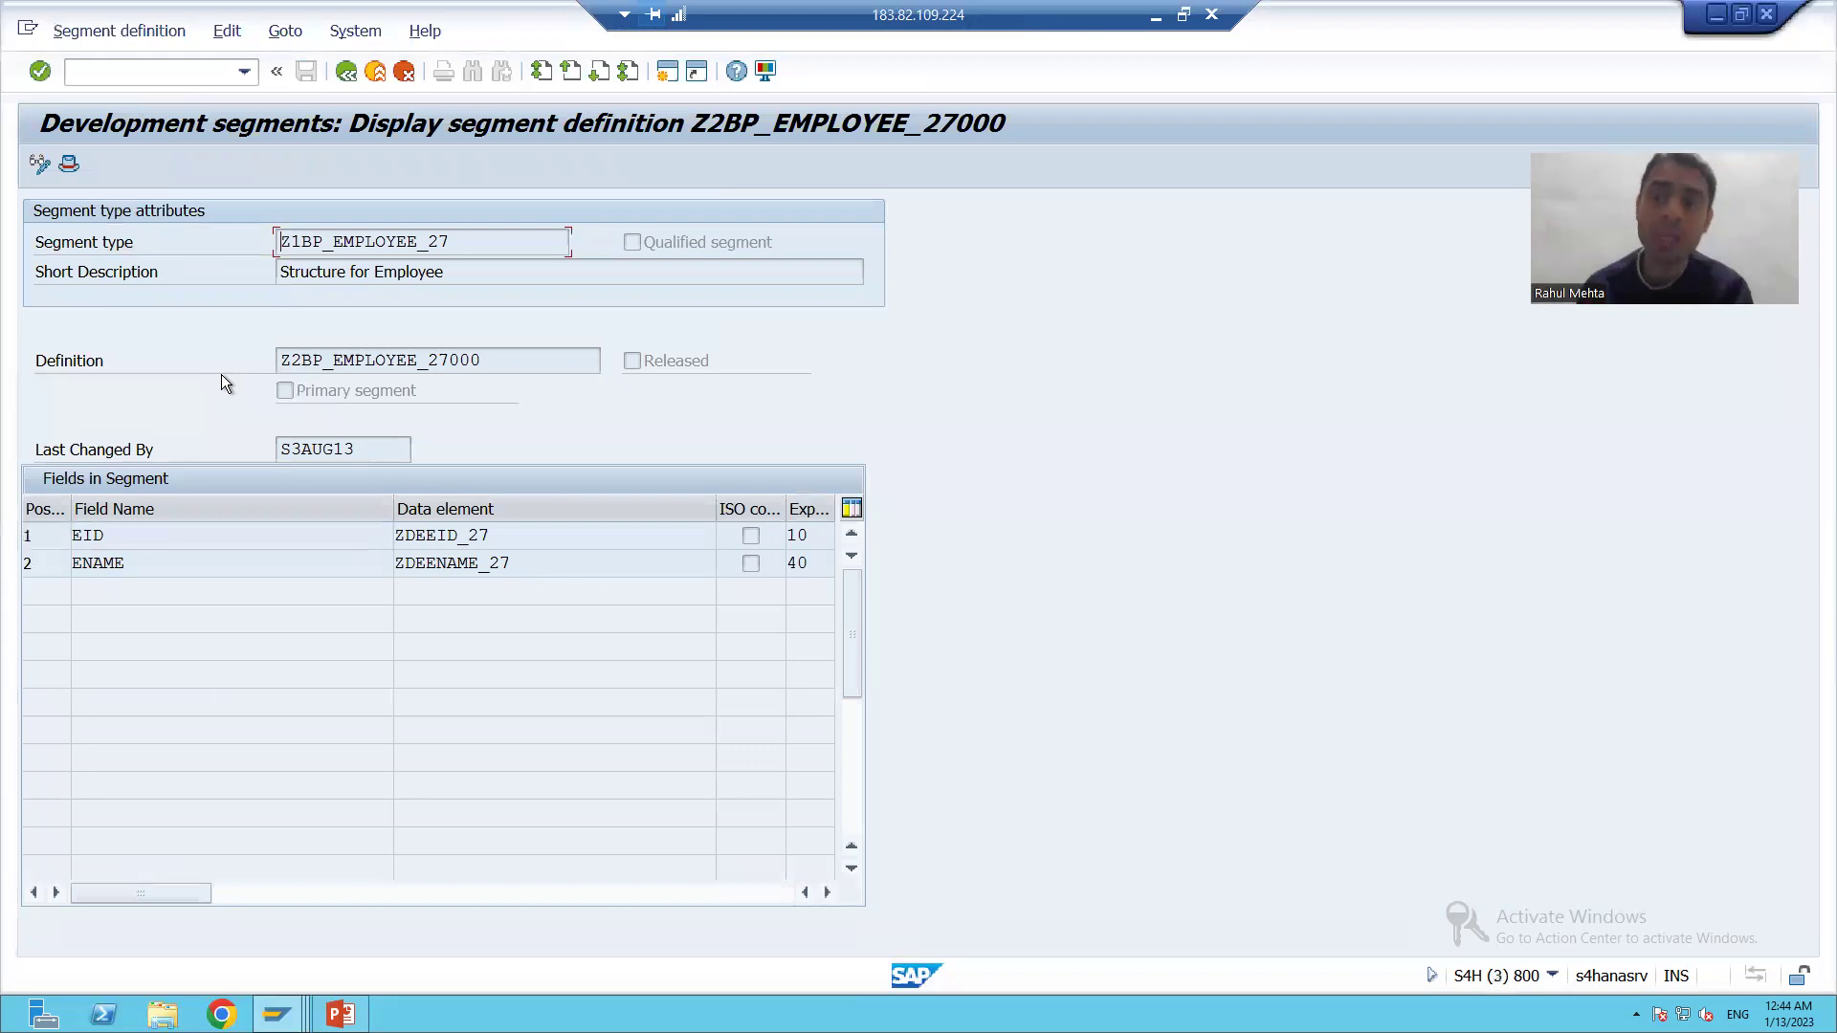
Step: Return from the segment definition to the generated interface results and open inbound function module ZIDOC_INPUT_ZMT_EMPLOYEE
{"action": "left_click", "coordinate": [346, 71]}
{"action": "left_click", "coordinate": [345, 73]}
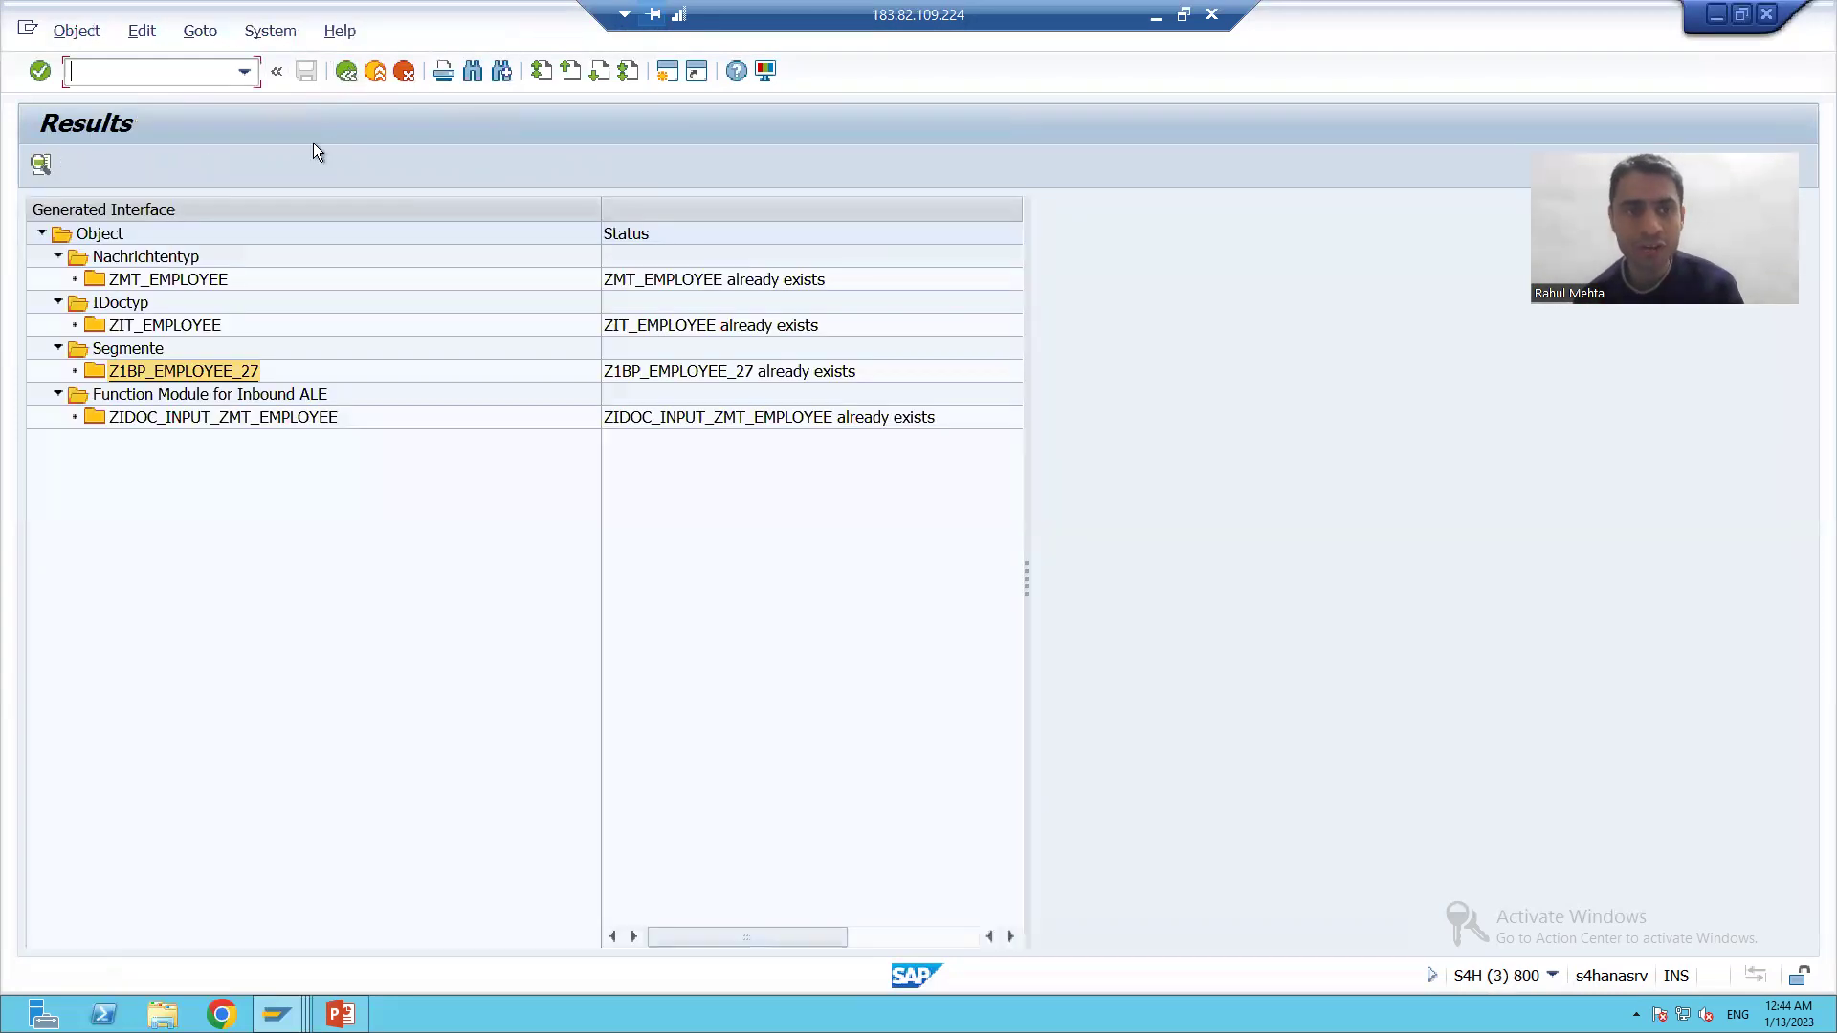
{"action": "left_click", "coordinate": [231, 418]}
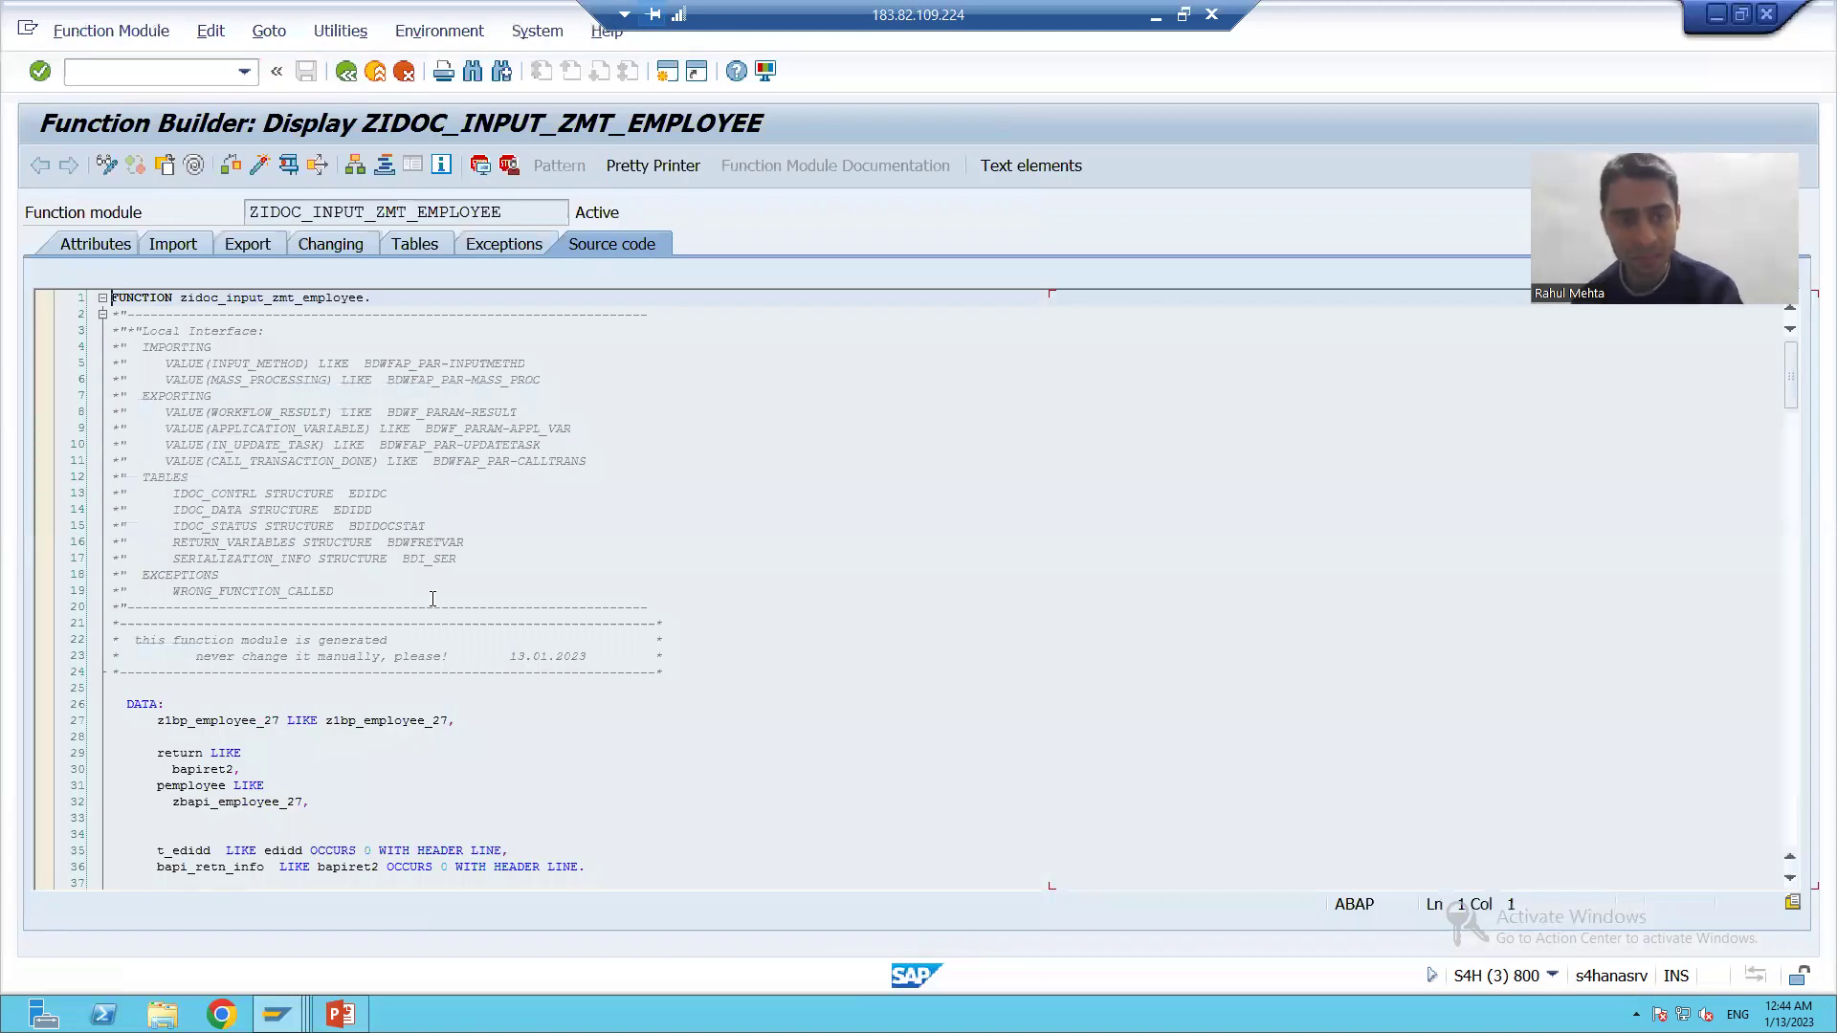
Step: Read through the source code of ZIDOC_INPUT_ZMT_EMPLOYEE down to the block that calls the BAPI function, and highlight that block
{"action": "scroll", "coordinate": [432, 599], "scroll_direction": "down", "scroll_amount": 2}
{"action": "scroll", "coordinate": [433, 599], "scroll_direction": "up", "scroll_amount": 4}
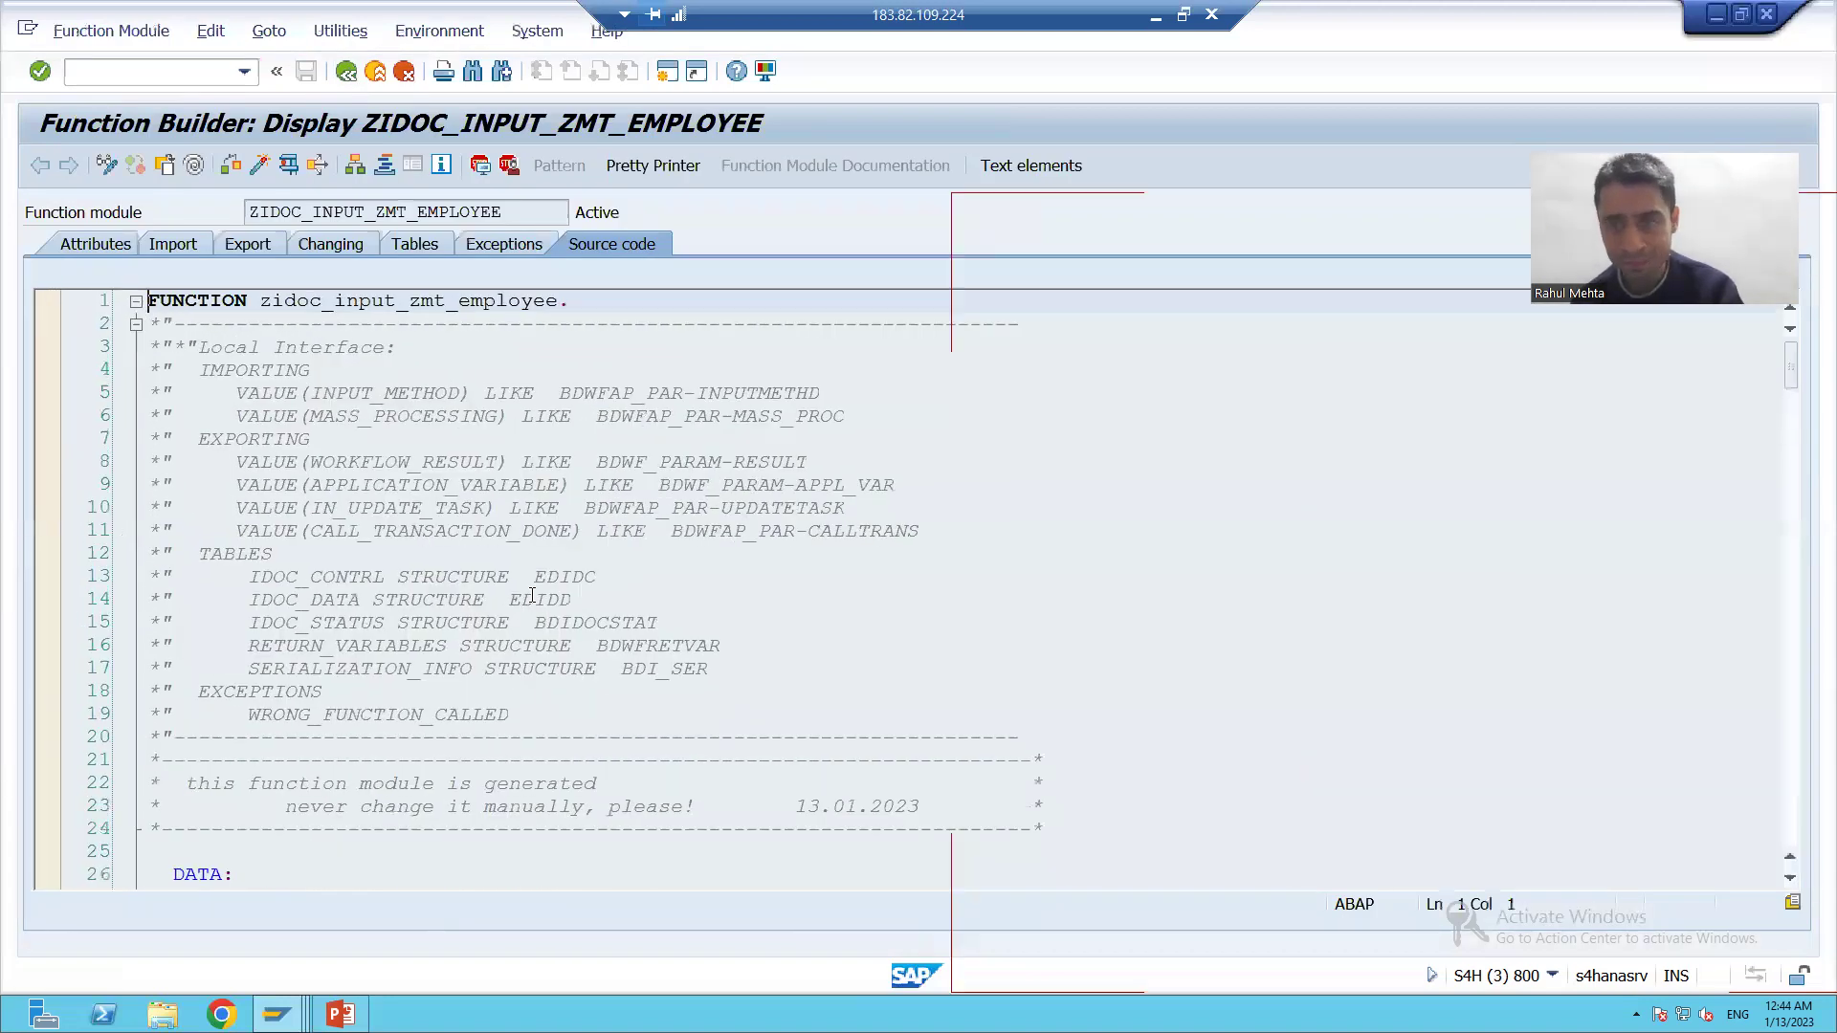
{"action": "scroll", "coordinate": [532, 594], "scroll_direction": "down", "scroll_amount": 9}
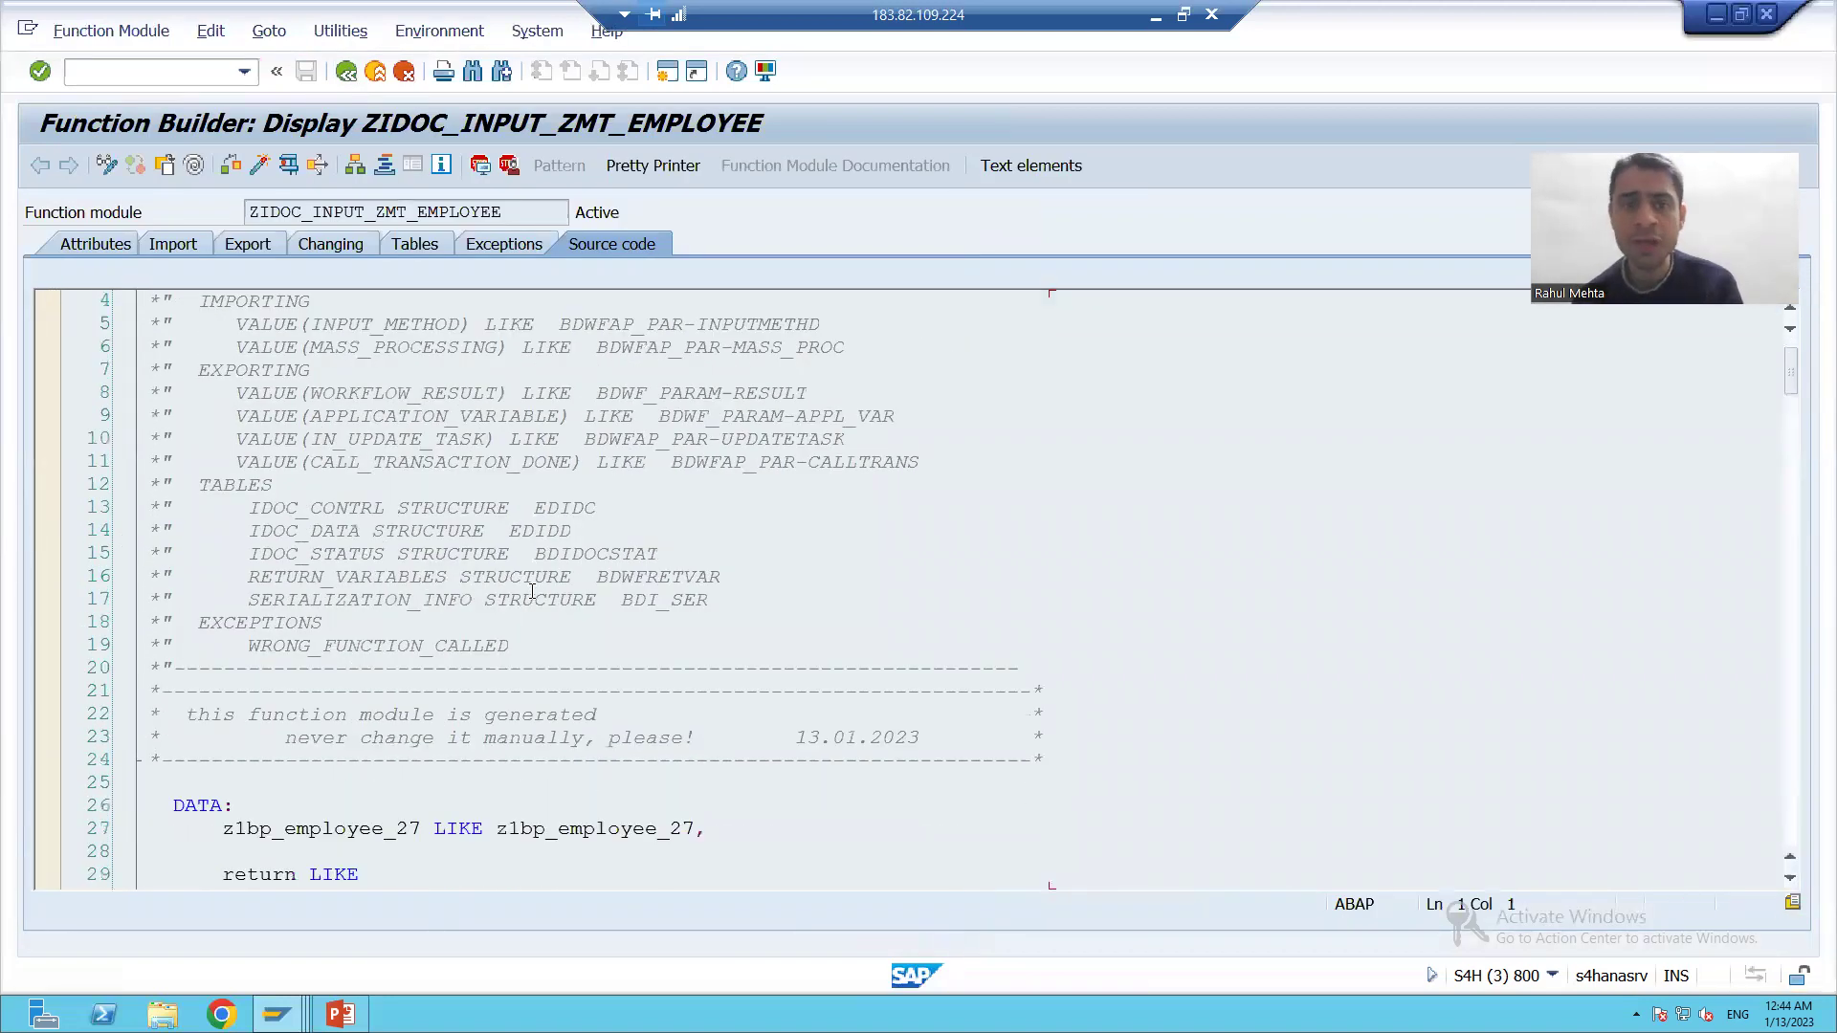
{"action": "scroll", "coordinate": [532, 591], "scroll_direction": "down", "scroll_amount": 7}
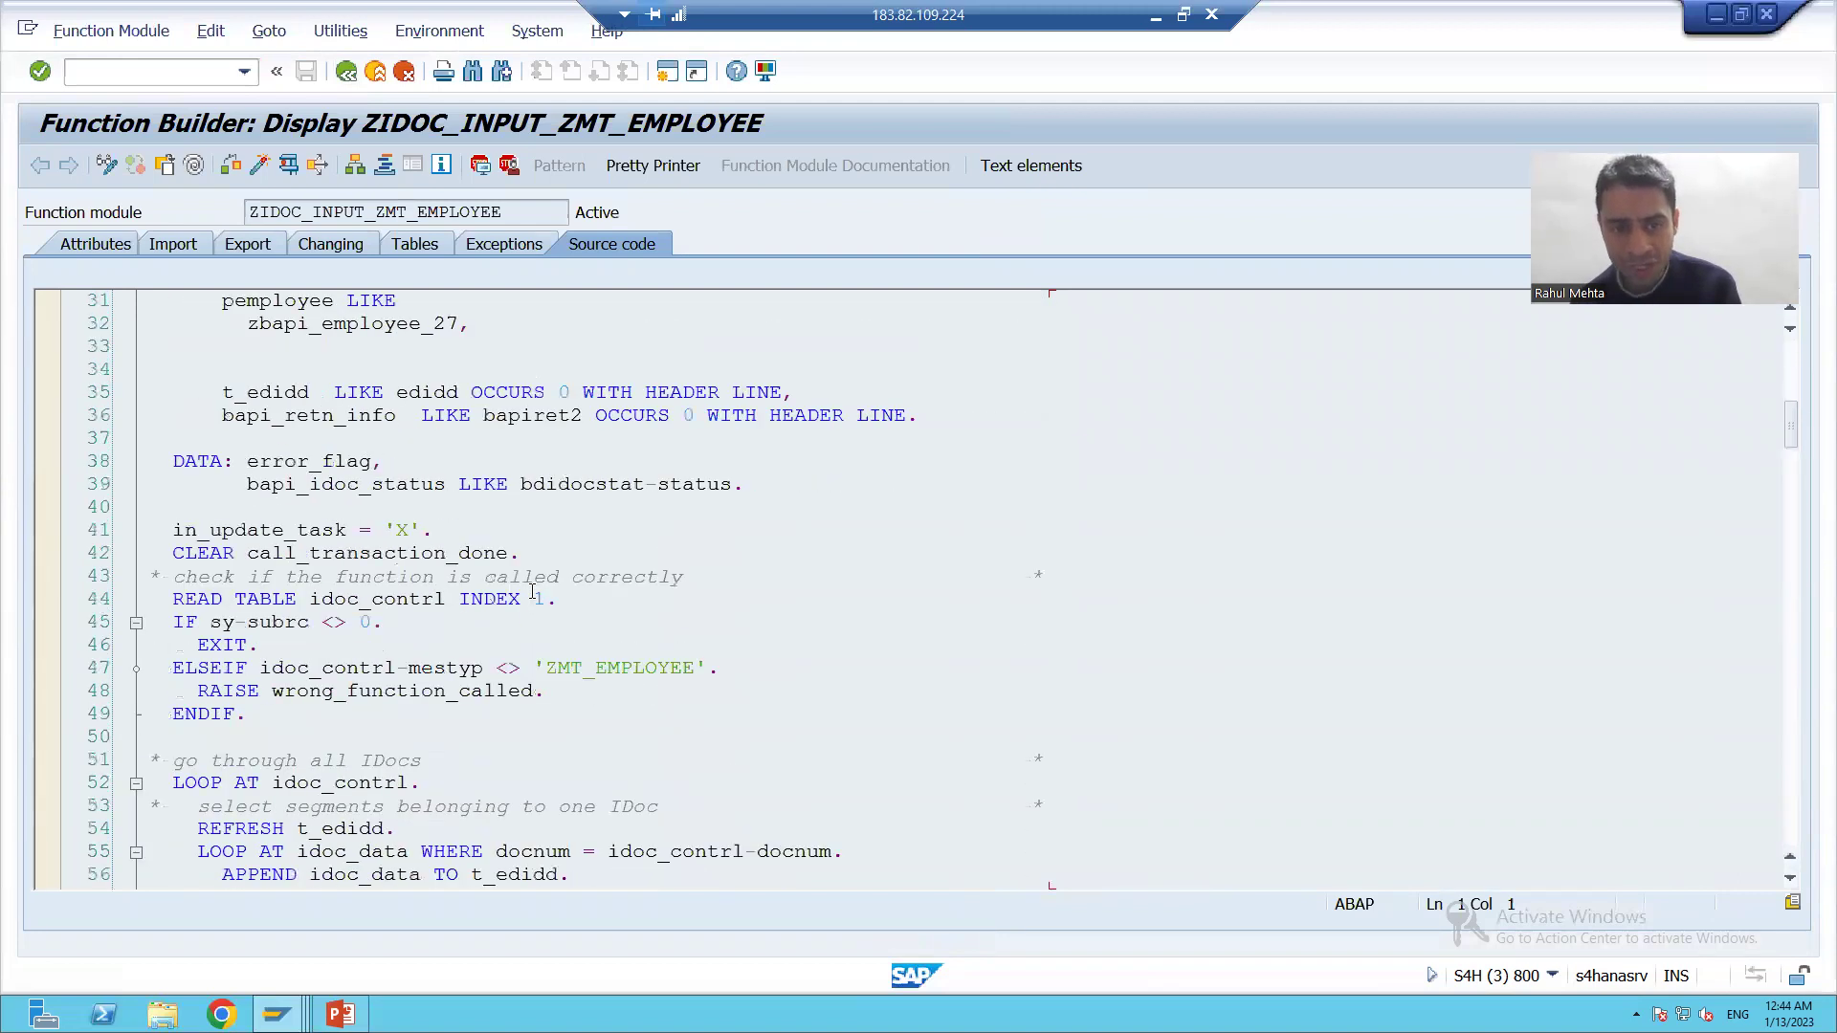
{"action": "scroll", "coordinate": [532, 591], "scroll_direction": "down", "scroll_amount": 8}
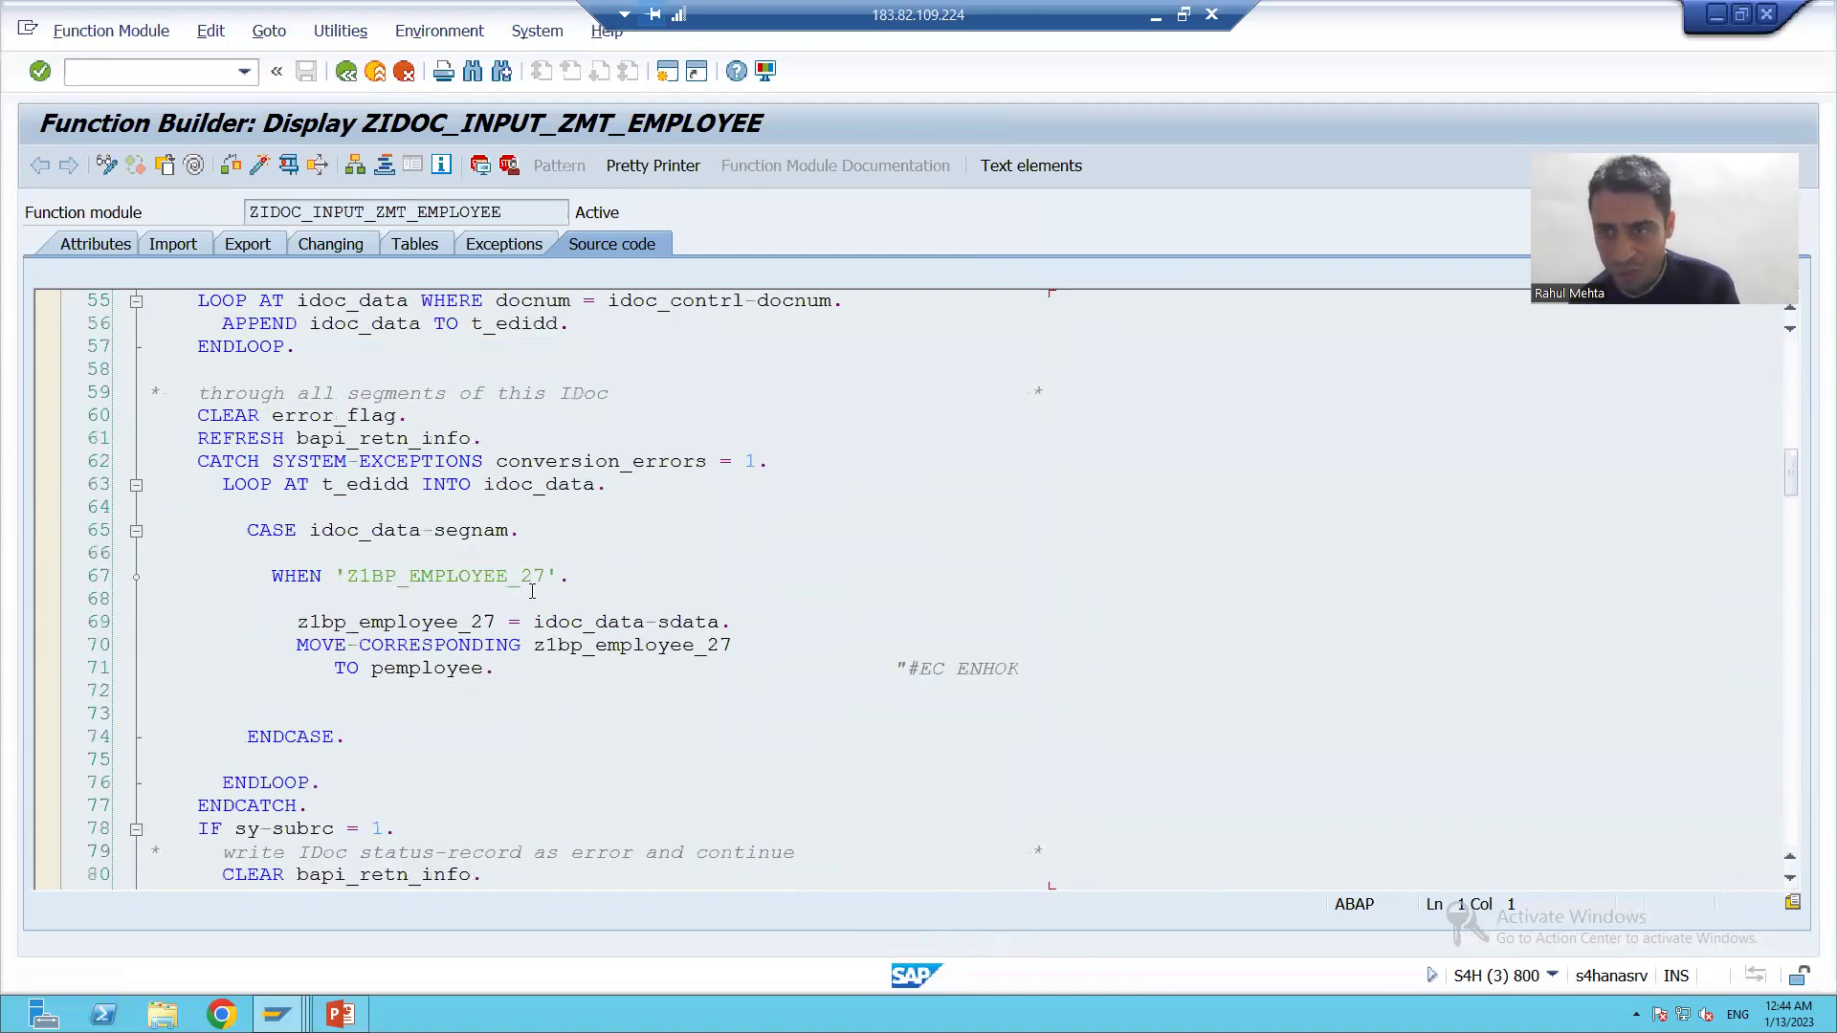
{"action": "scroll", "coordinate": [532, 590], "scroll_direction": "down", "scroll_amount": 3}
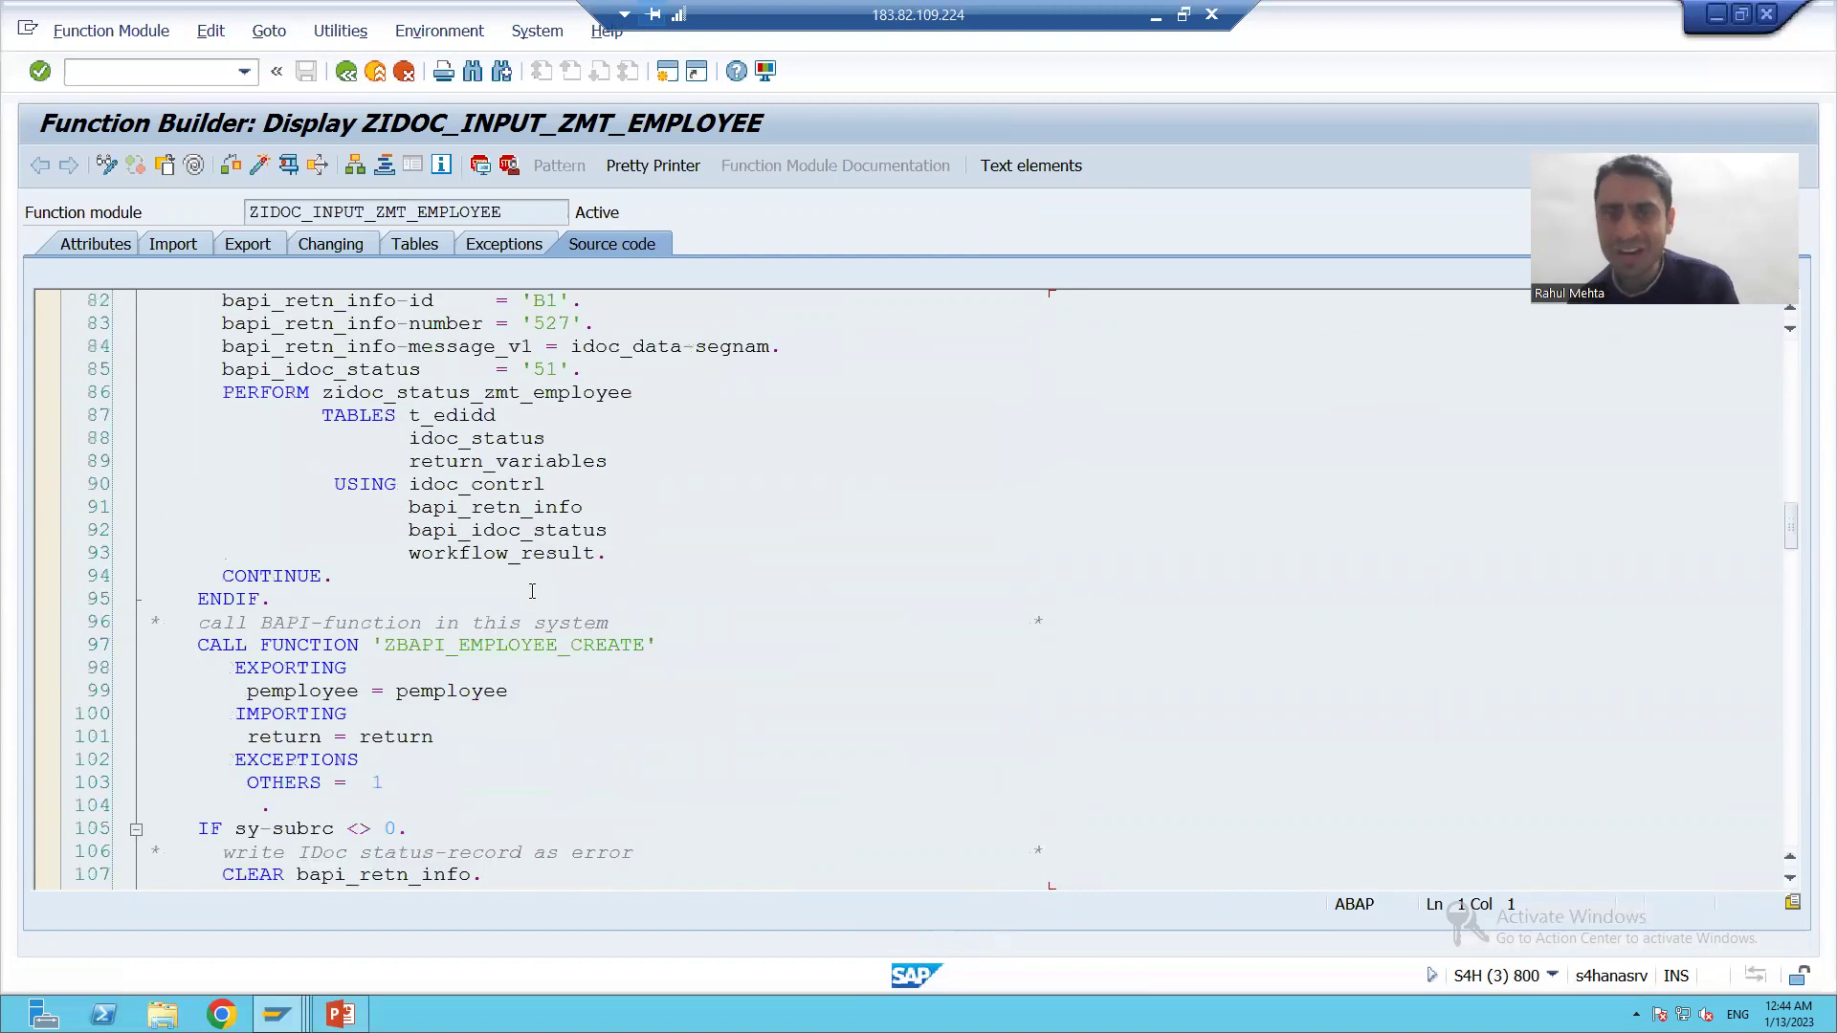
{"action": "scroll", "coordinate": [532, 591], "scroll_direction": "down", "scroll_amount": 2}
{"action": "left_click_drag", "start_coordinate": [413, 645], "coordinate": [168, 499]}
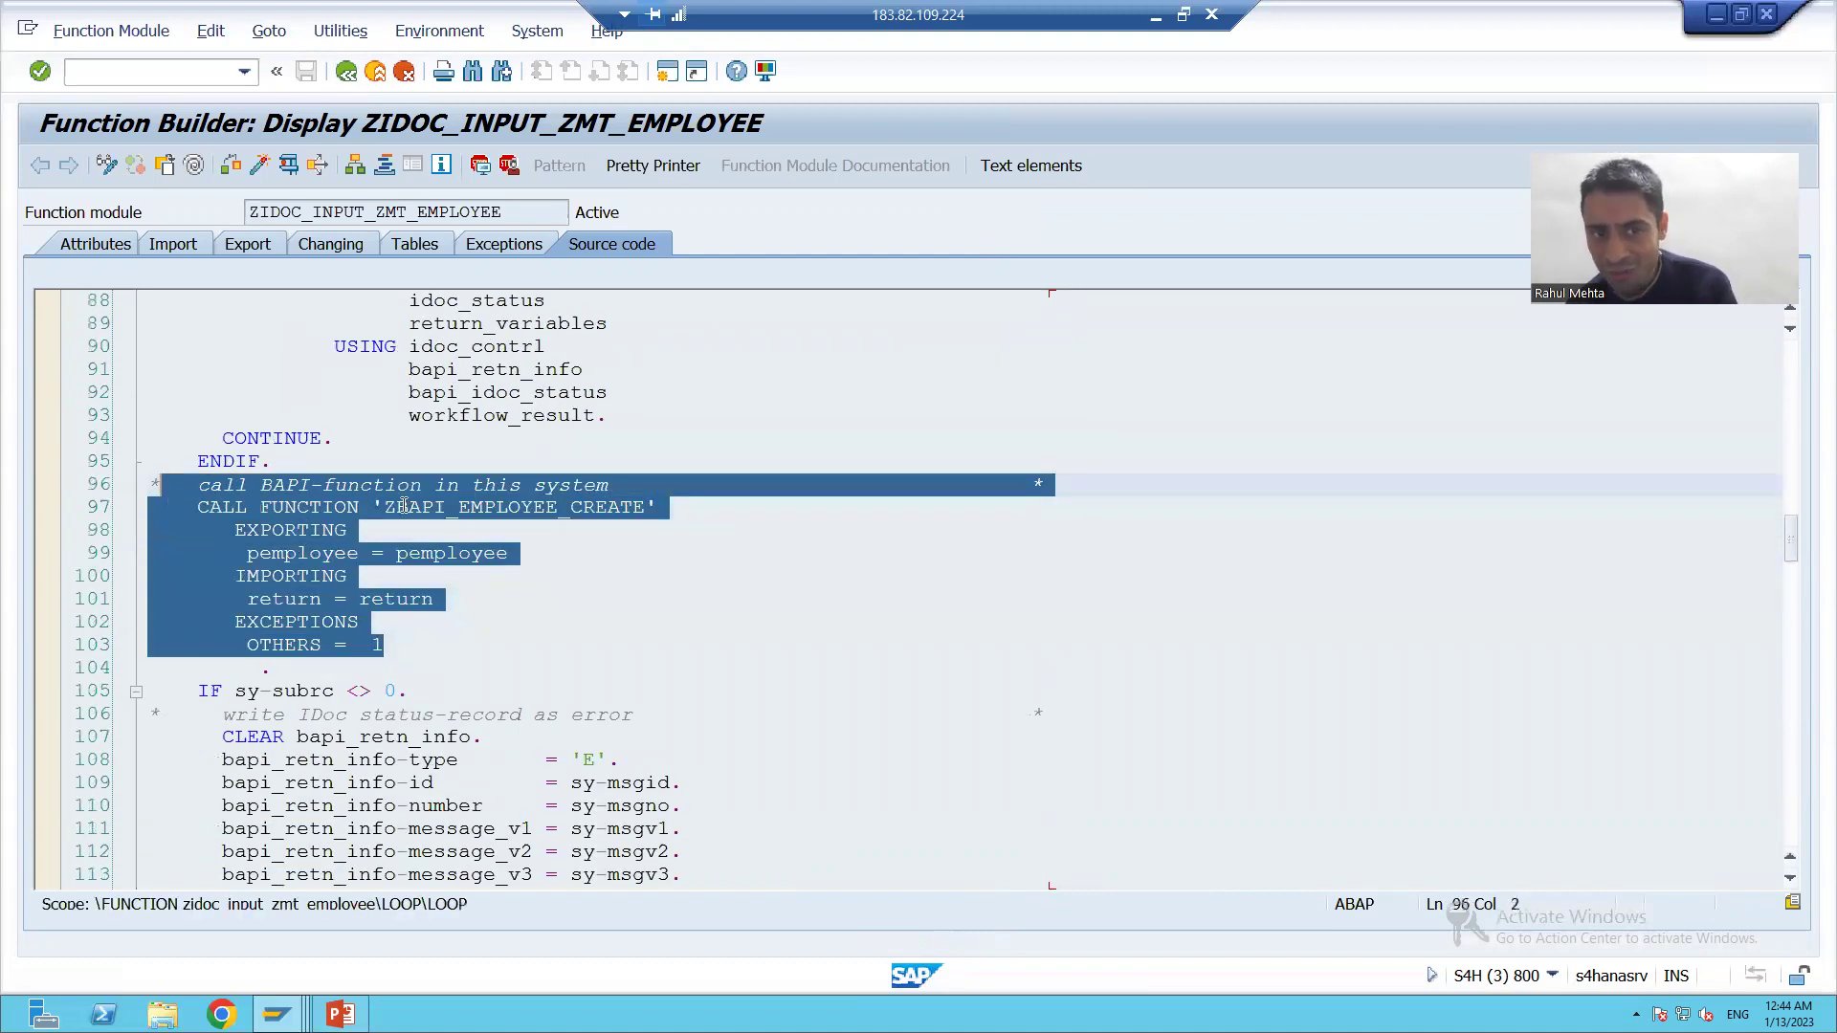
Step: Open the called function ZBAPI_EMPLOYEE_CREATE to view its source, return to the inbound function module, and highlight the call block again
{"action": "left_click", "coordinate": [460, 507]}
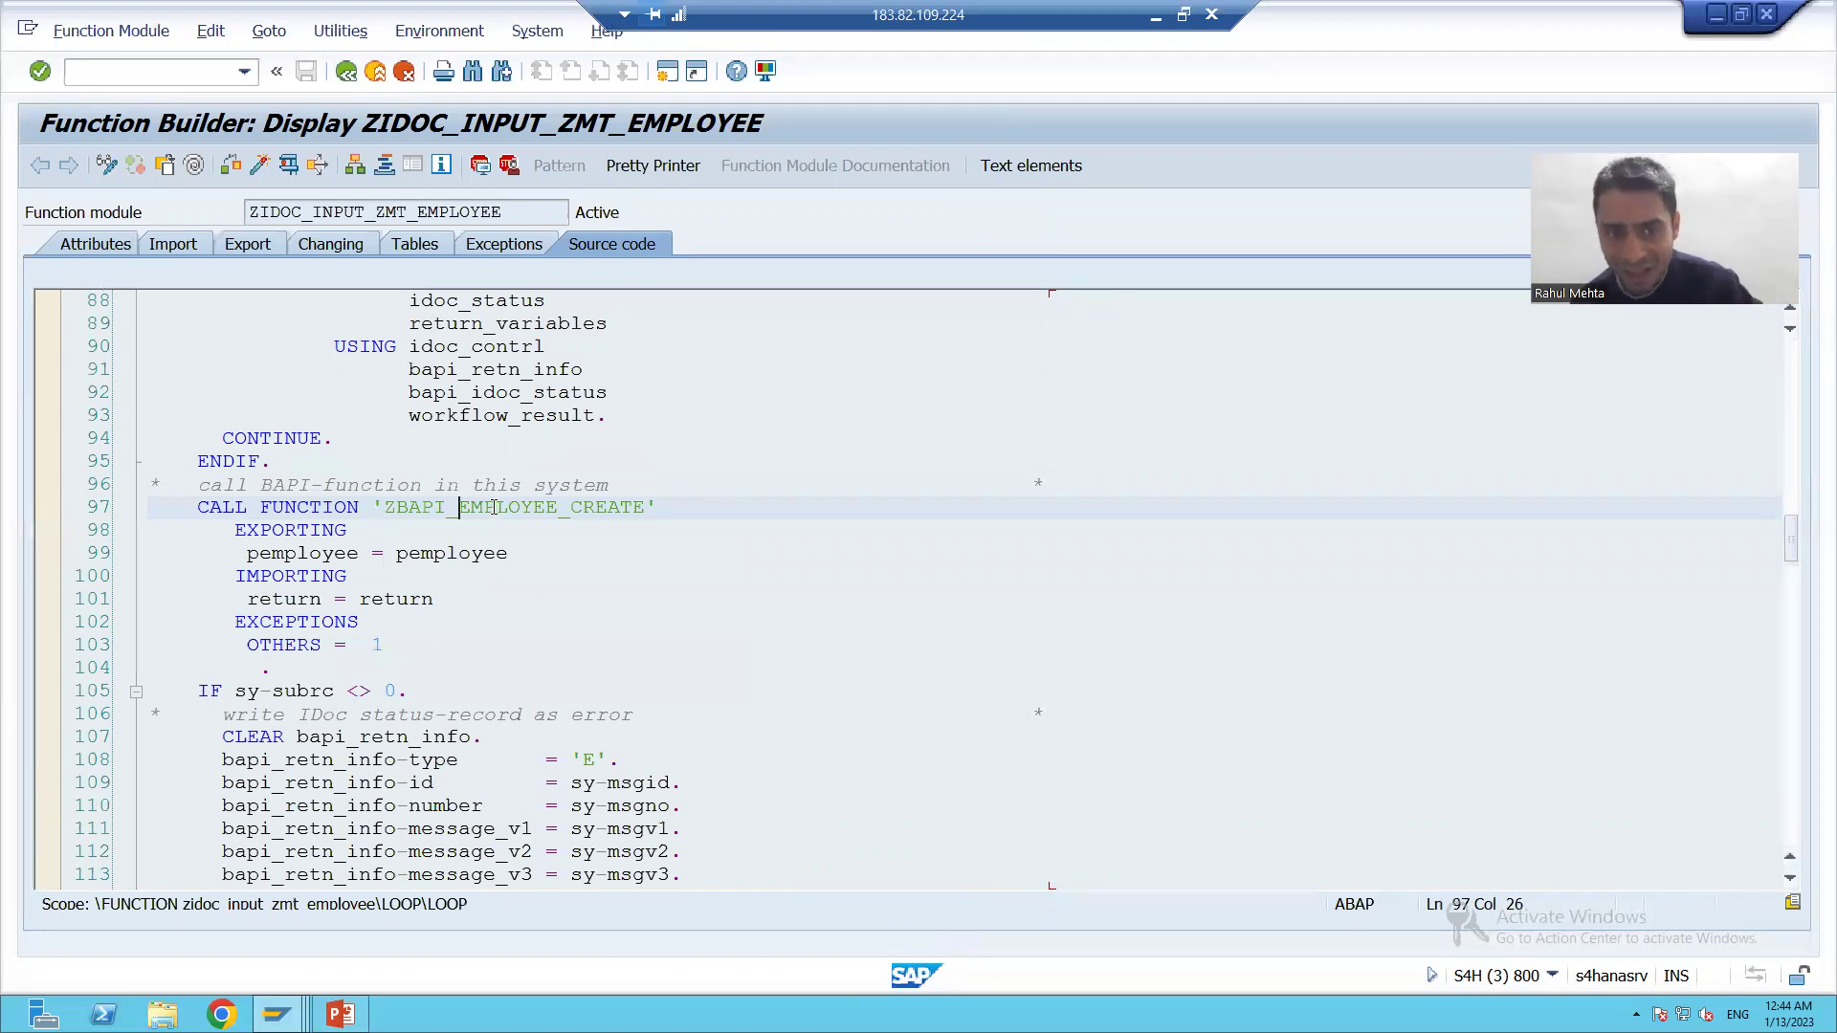
{"action": "double_click", "coordinate": [498, 512]}
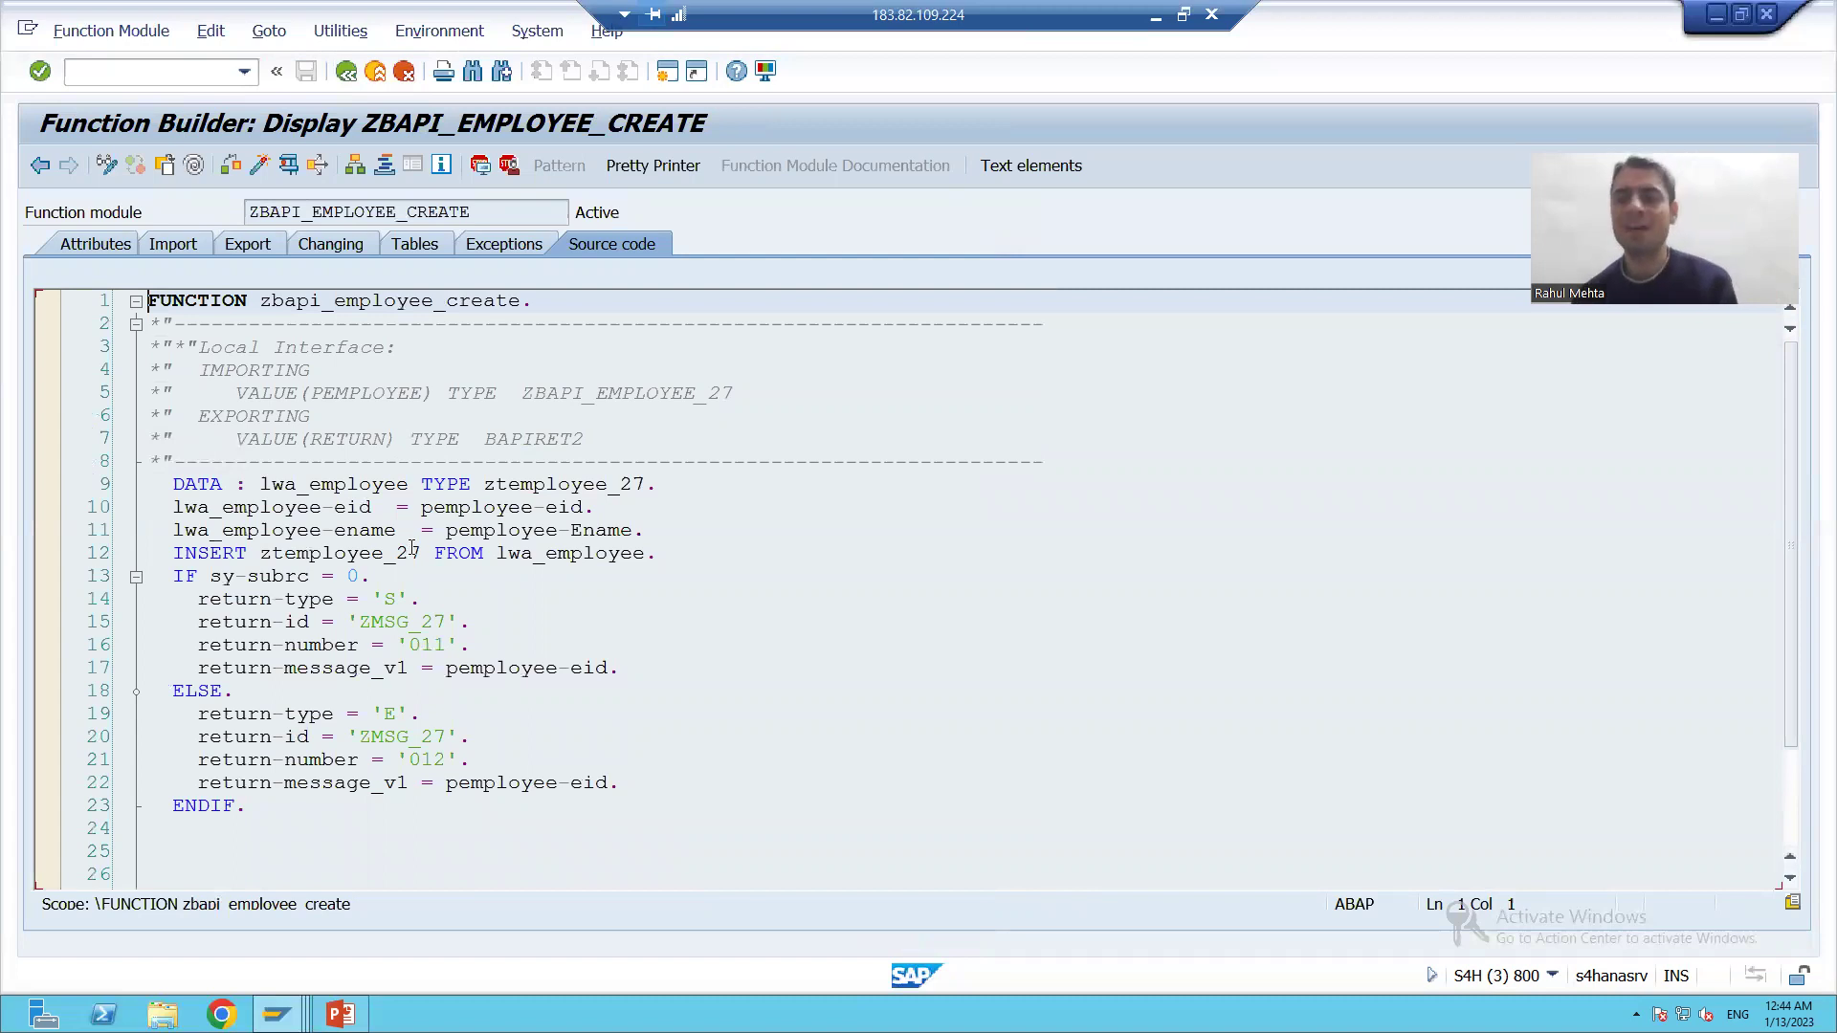
{"action": "left_click", "coordinate": [346, 72]}
{"action": "left_click_drag", "start_coordinate": [382, 647], "coordinate": [169, 496]}
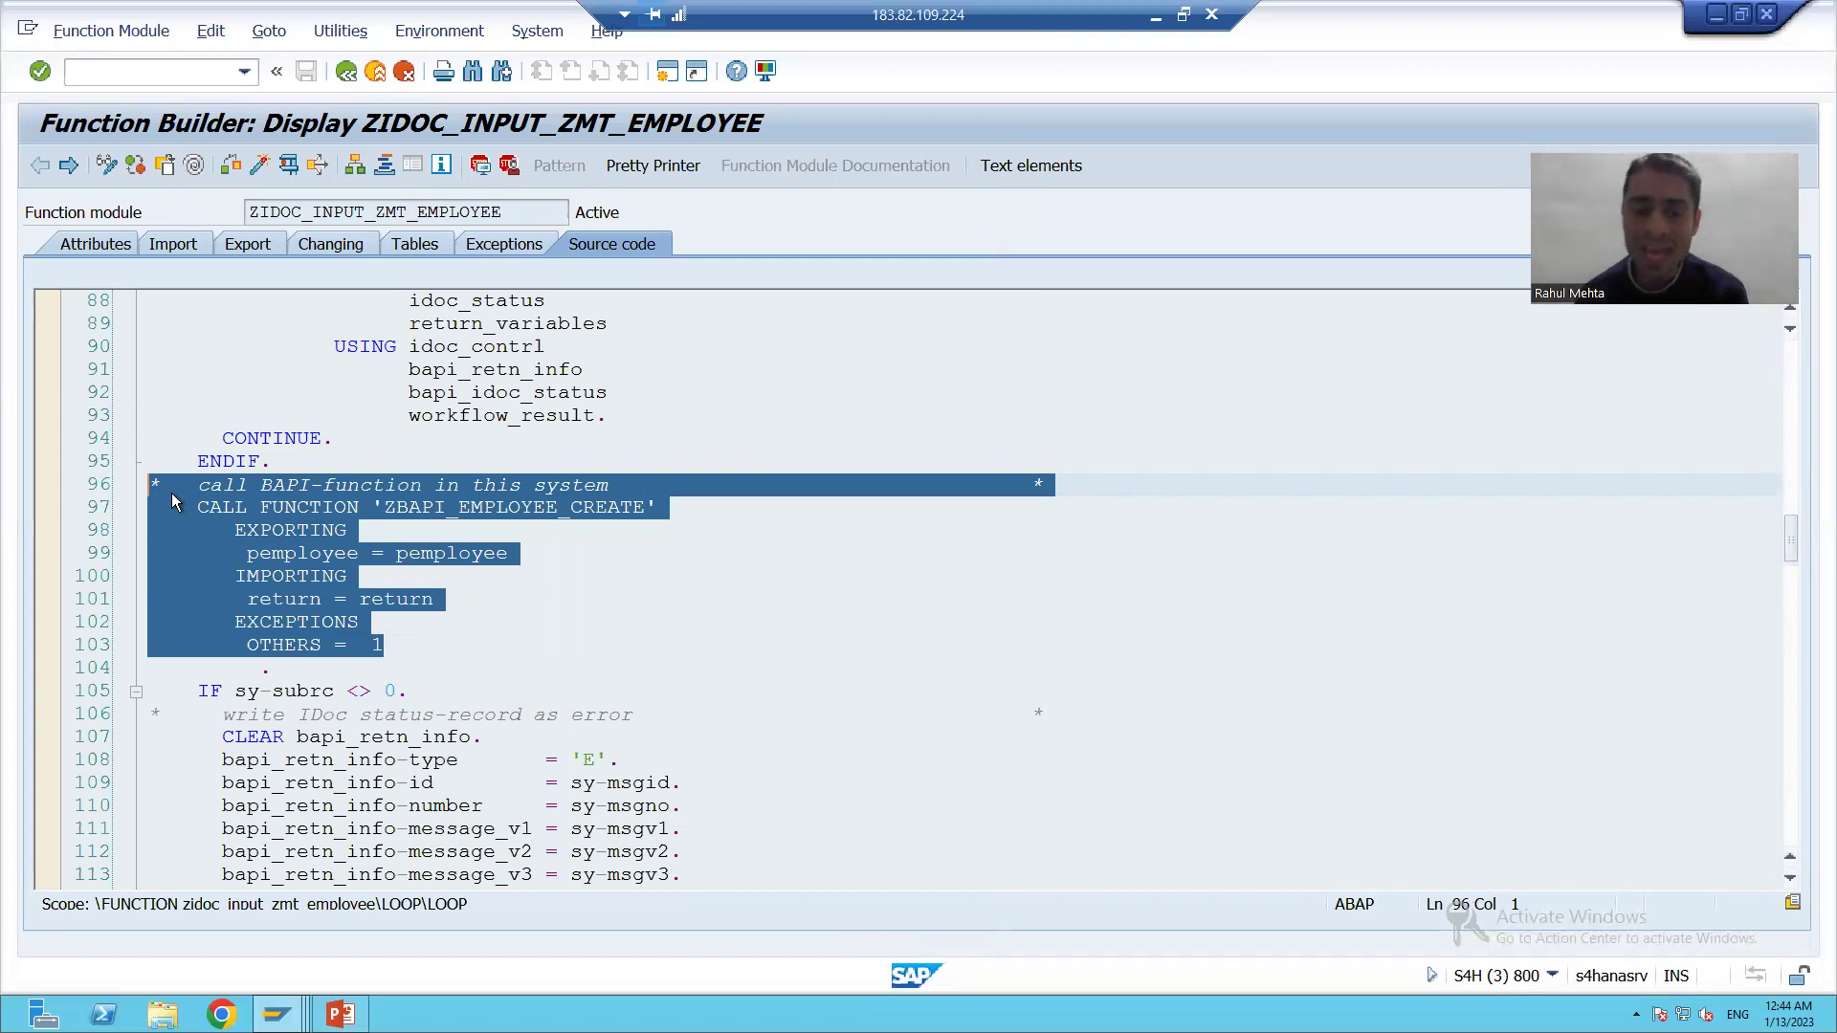
Step: Look up the table that stores the BAPI-ALE interface for inbound processing on the PowerPoint slide, and return to the SAP session
{"action": "left_click", "coordinate": [340, 1015]}
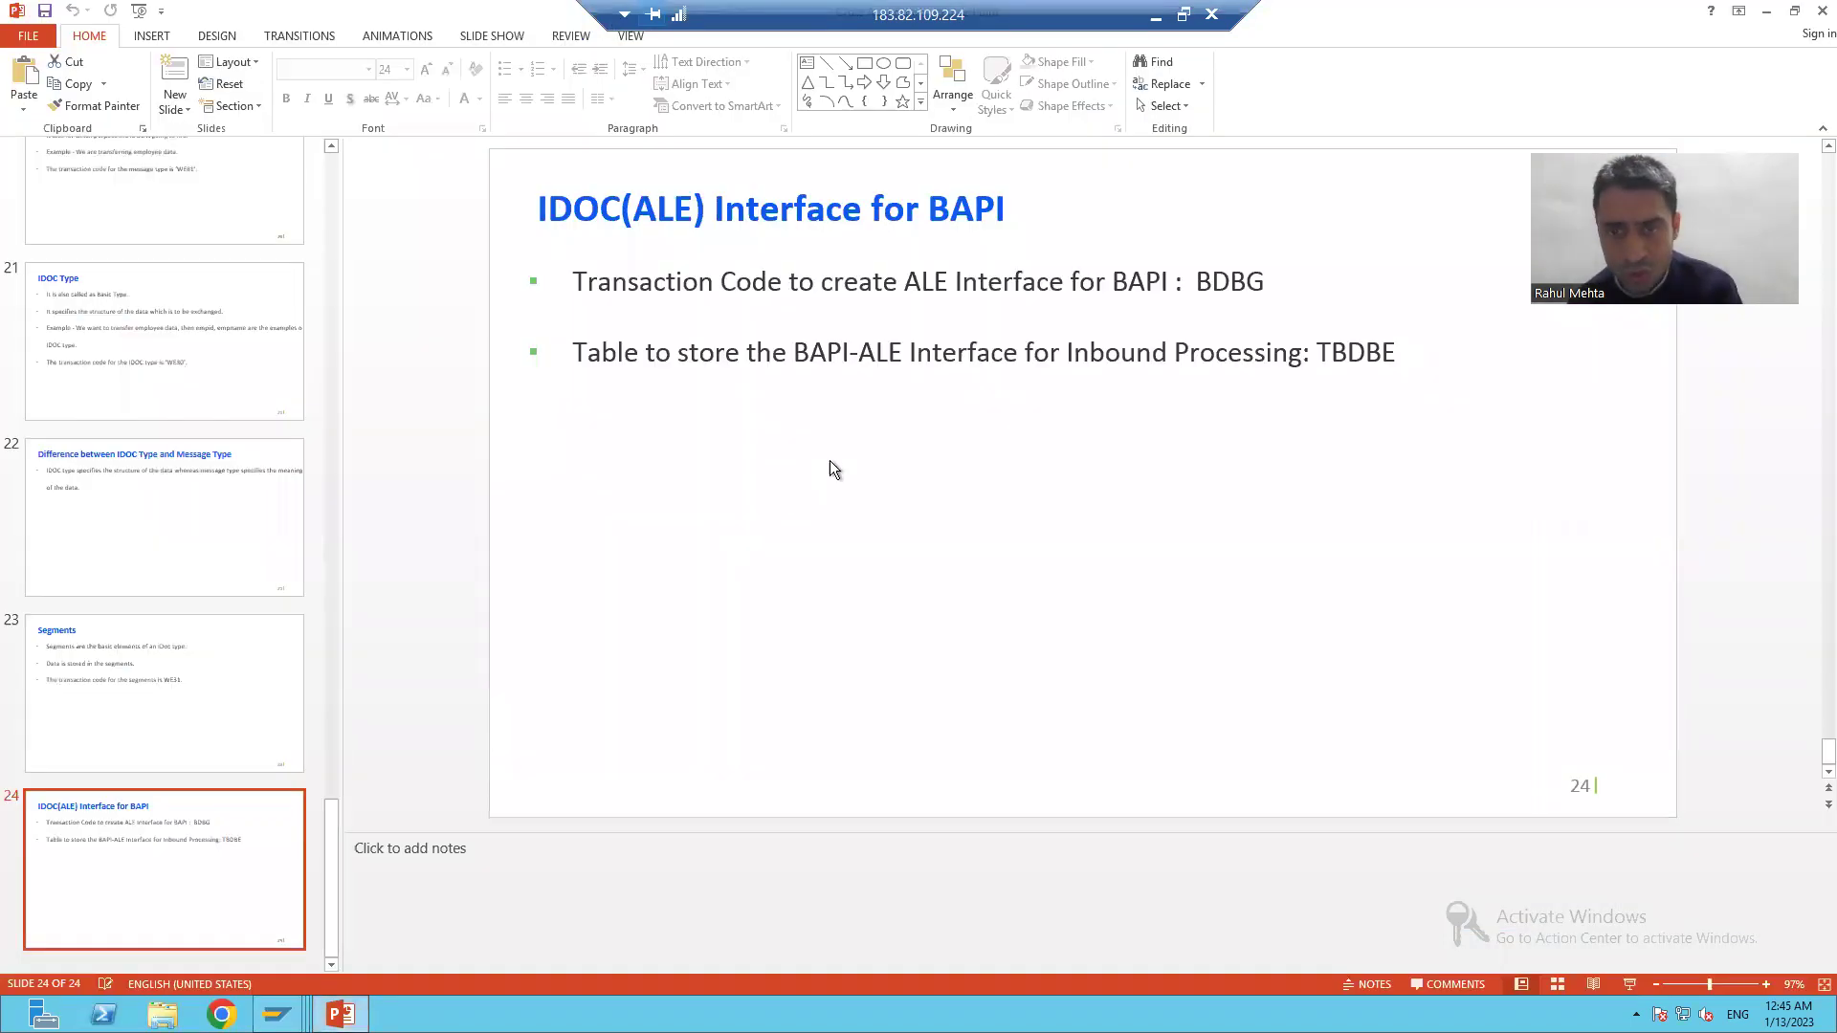
{"action": "left_click_drag", "start_coordinate": [1319, 354], "coordinate": [1398, 355]}
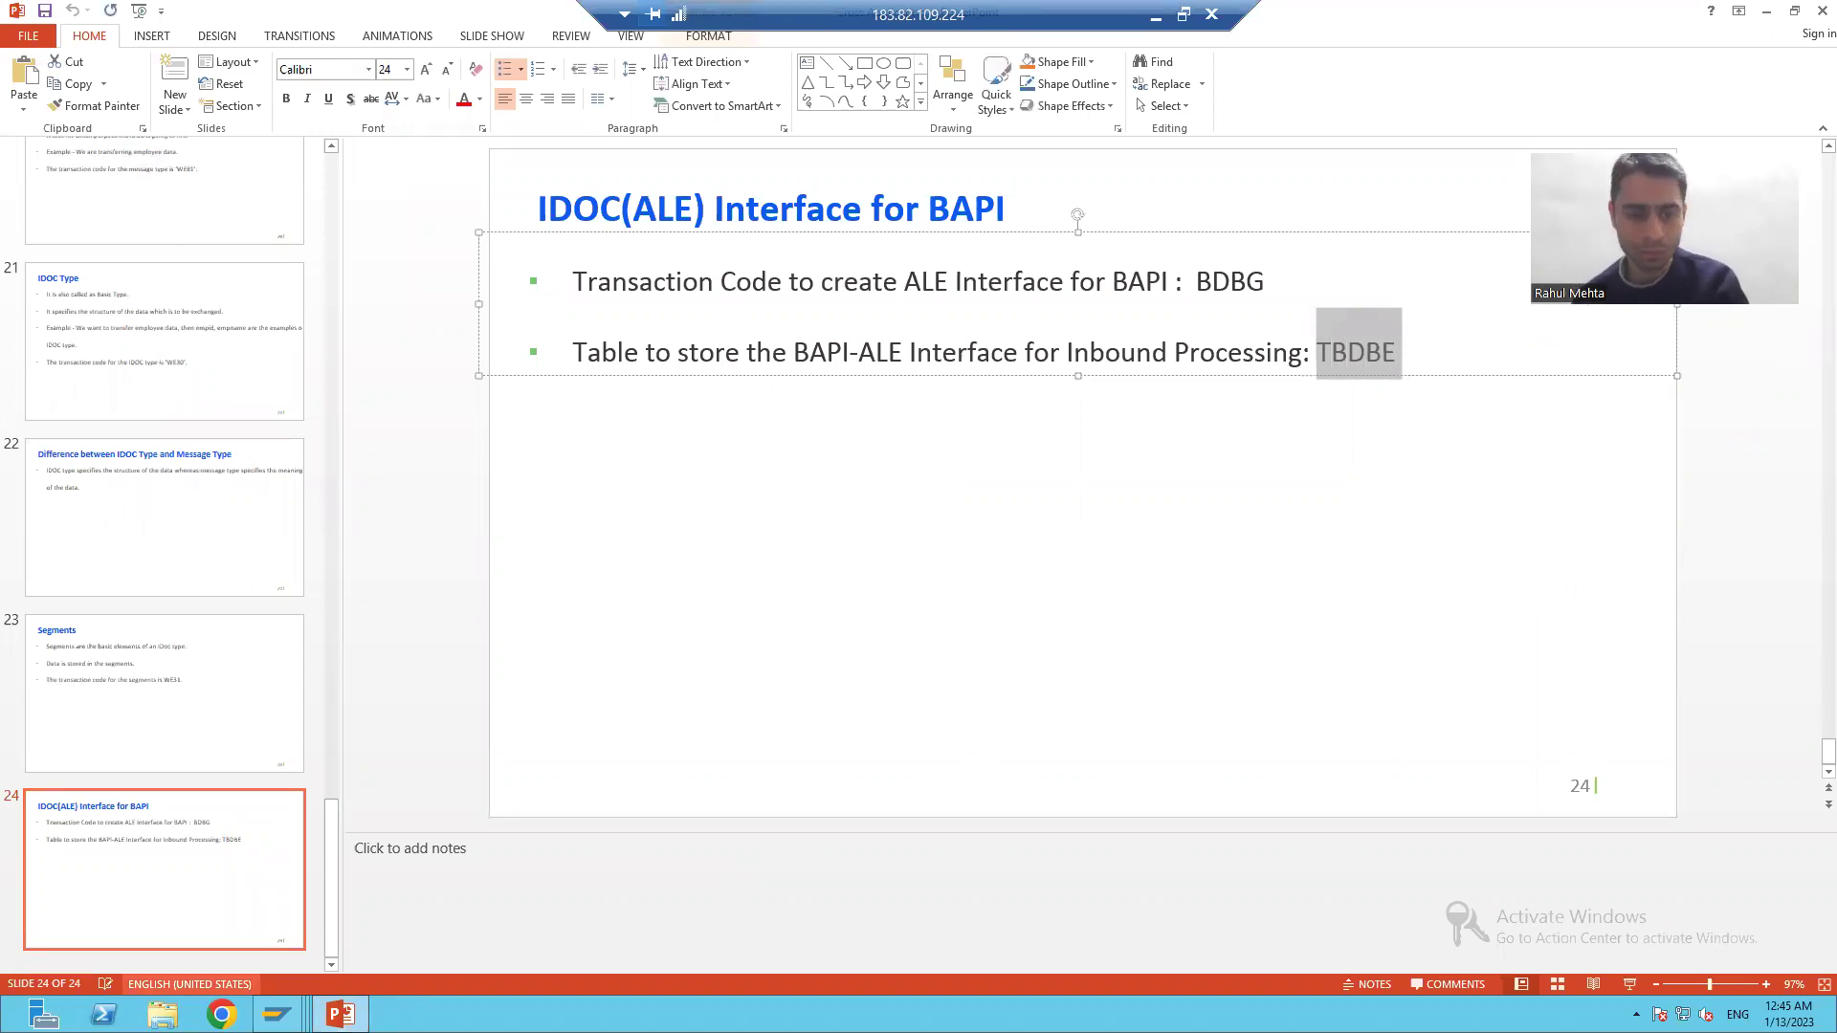
{"action": "mouse_move", "coordinate": [277, 1014]}
{"action": "left_click", "coordinate": [316, 946]}
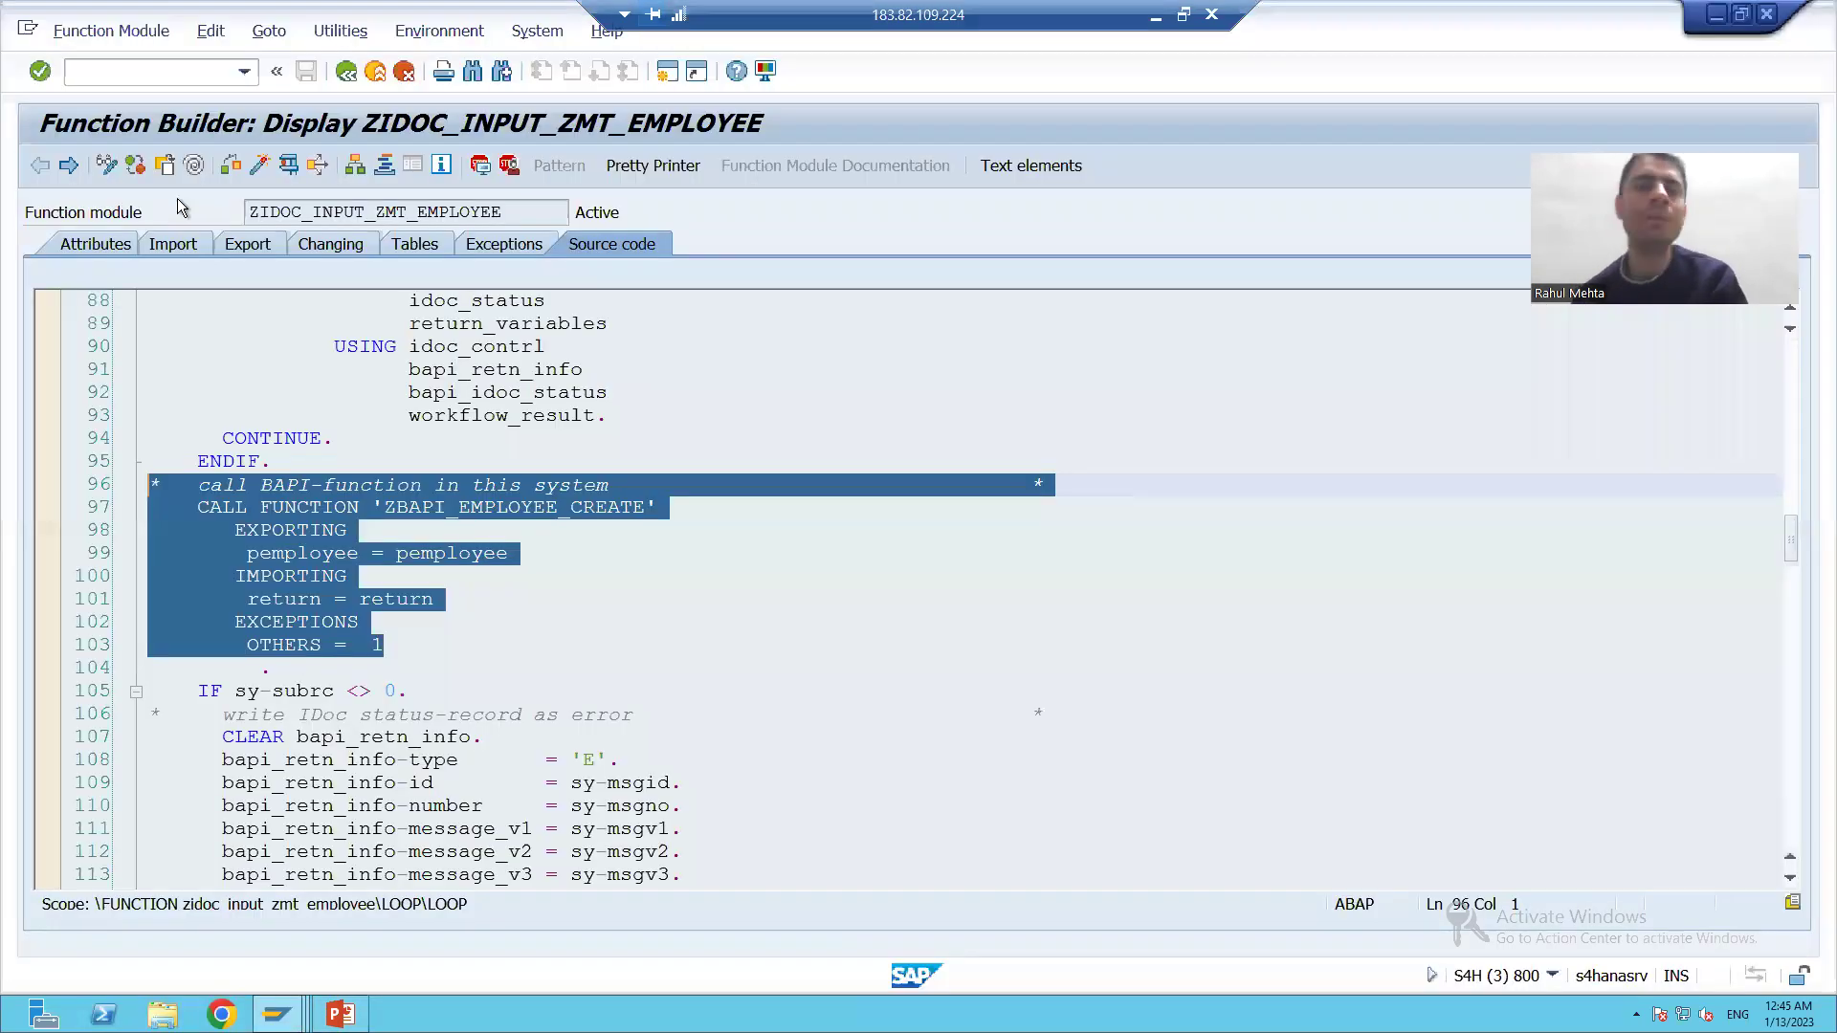
Step: Start transaction SE11 in place of the function module display and display database table TBDBE
{"action": "left_click", "coordinate": [158, 75]}
{"action": "type", "text": "/nse11"}
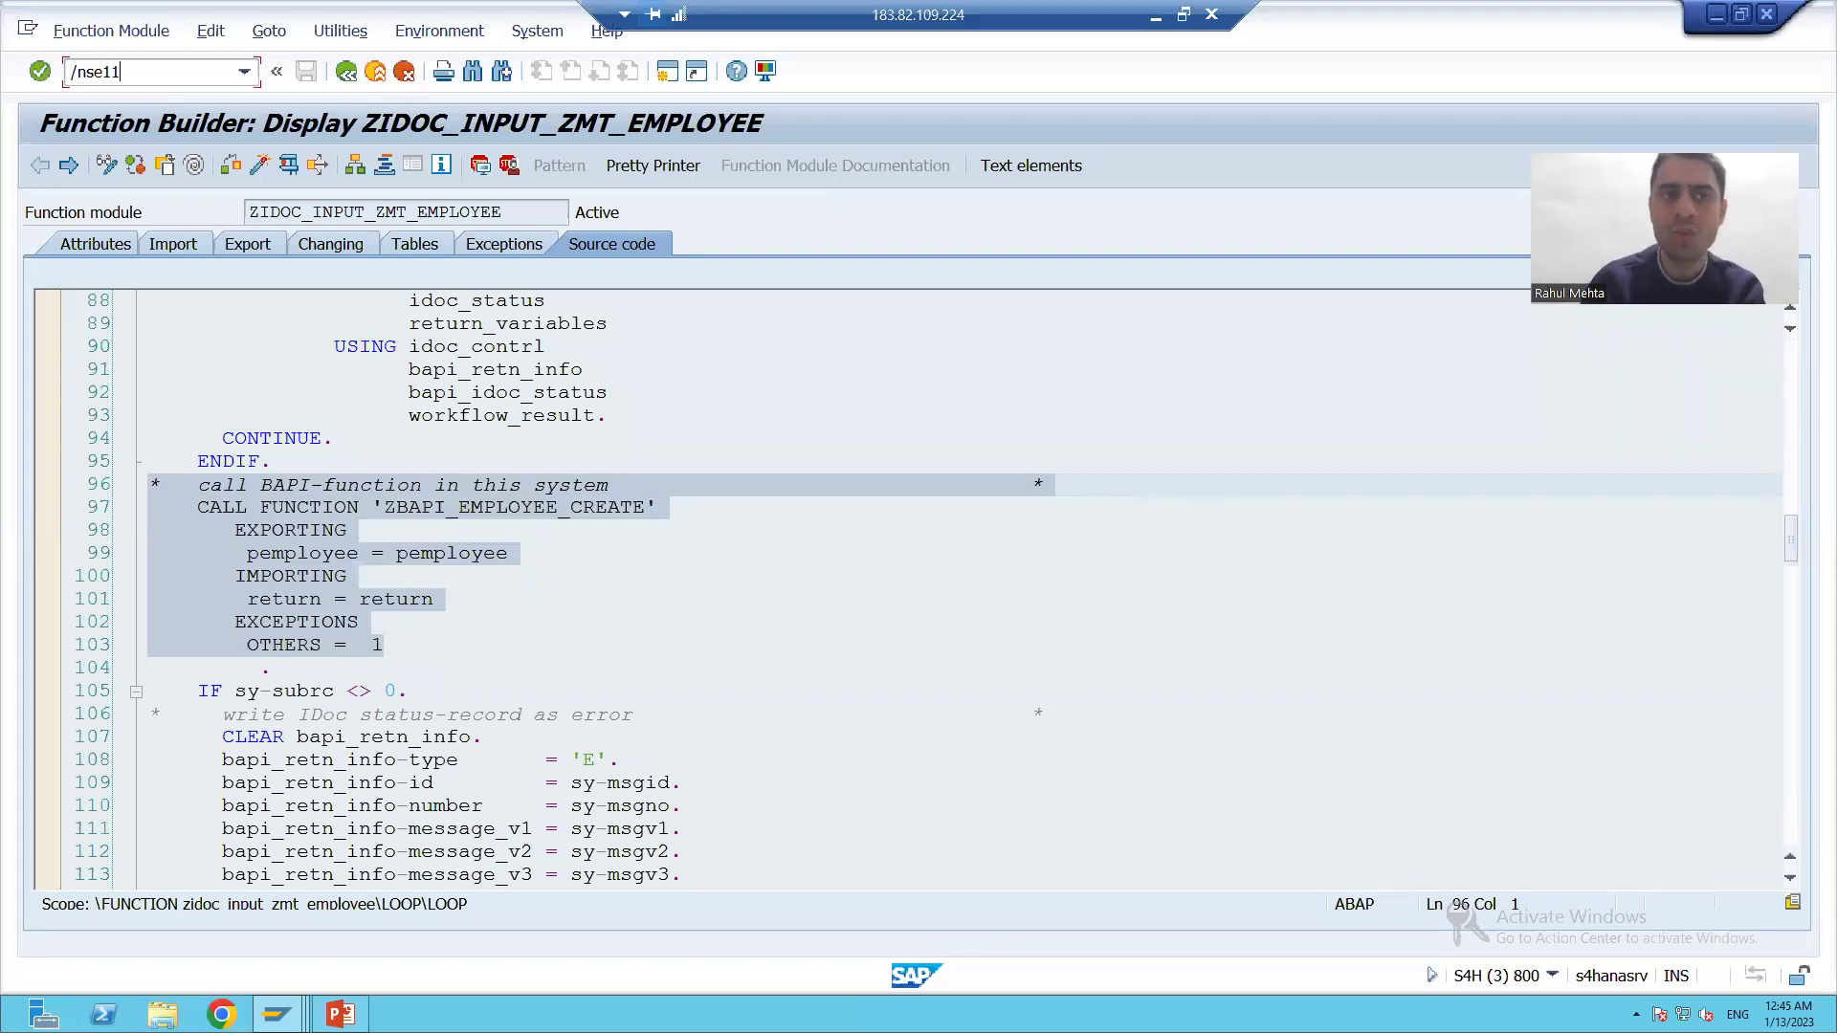
{"action": "key", "text": "Return"}
{"action": "type", "text": "TBDBE"}
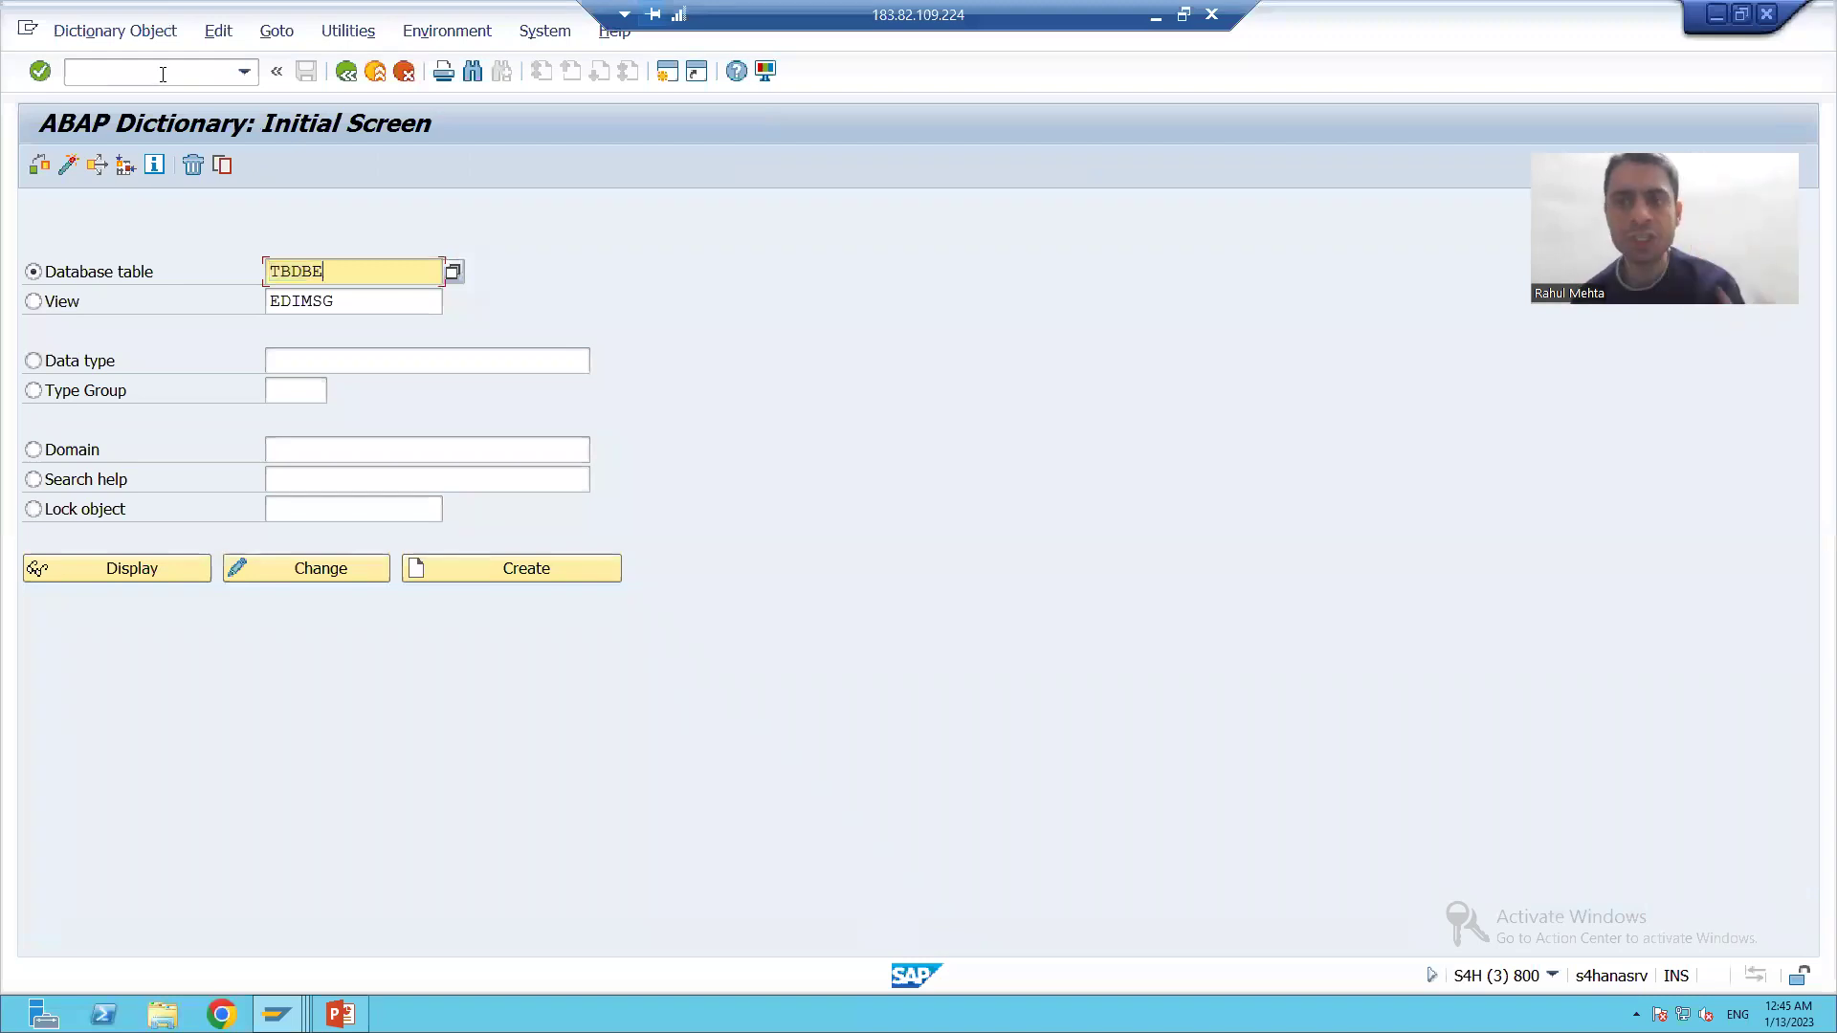
{"action": "left_click", "coordinate": [170, 566]}
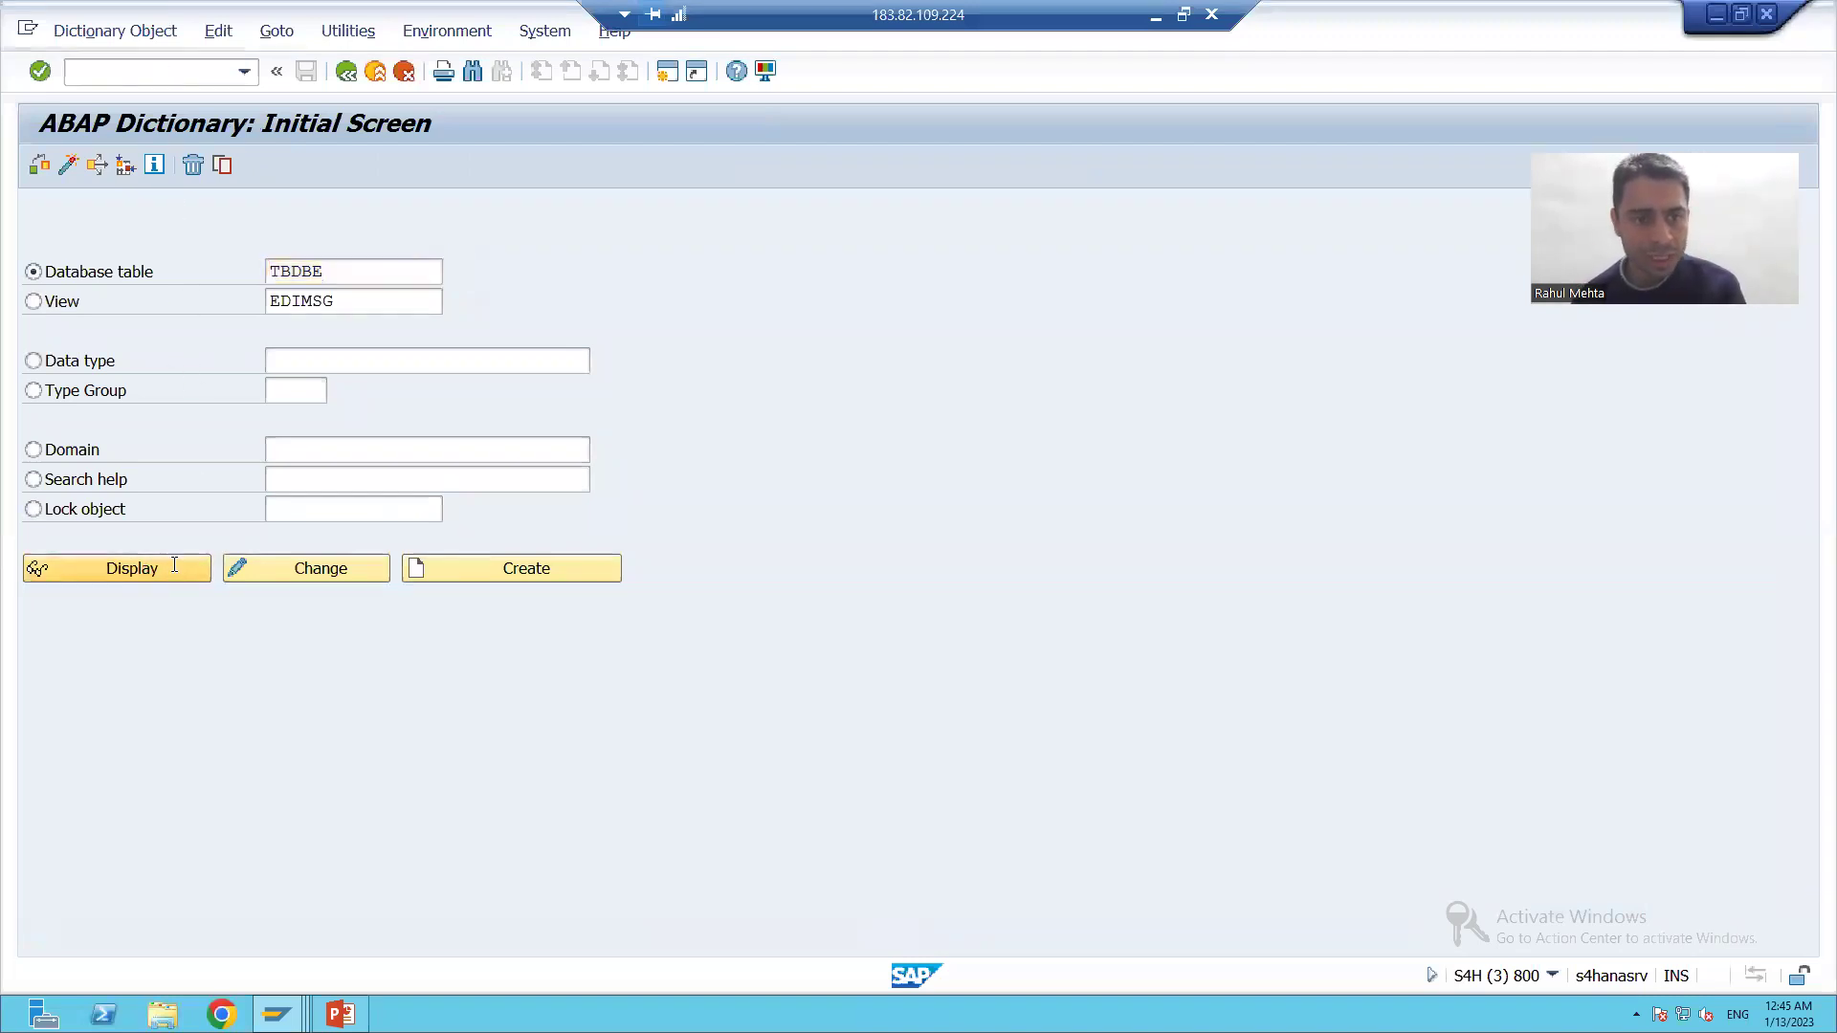
Step: Examine the short description of table TBDBE, focusing on the BAPI-ALE and Inbound Processing wording
{"action": "left_click_drag", "start_coordinate": [231, 241], "coordinate": [296, 241]}
{"action": "left_click", "coordinate": [295, 241]}
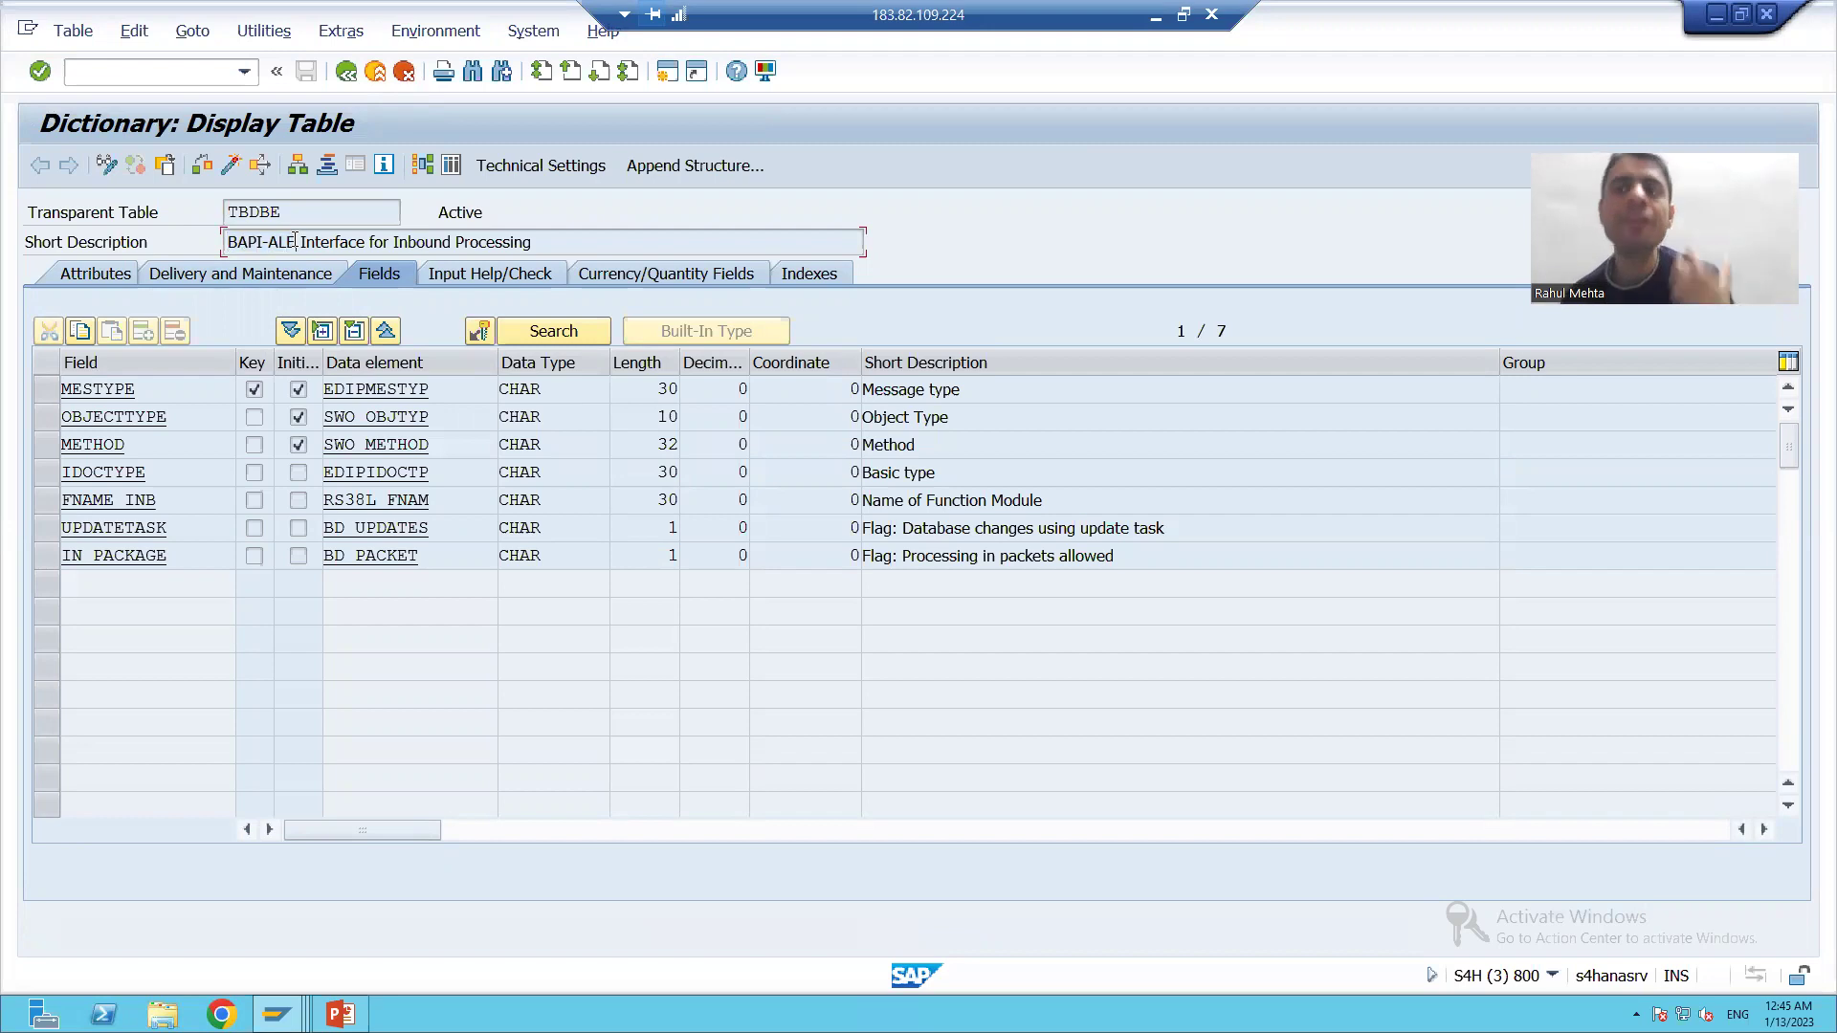
{"action": "left_click", "coordinate": [396, 241]}
{"action": "left_click_drag", "start_coordinate": [395, 241], "coordinate": [538, 241]}
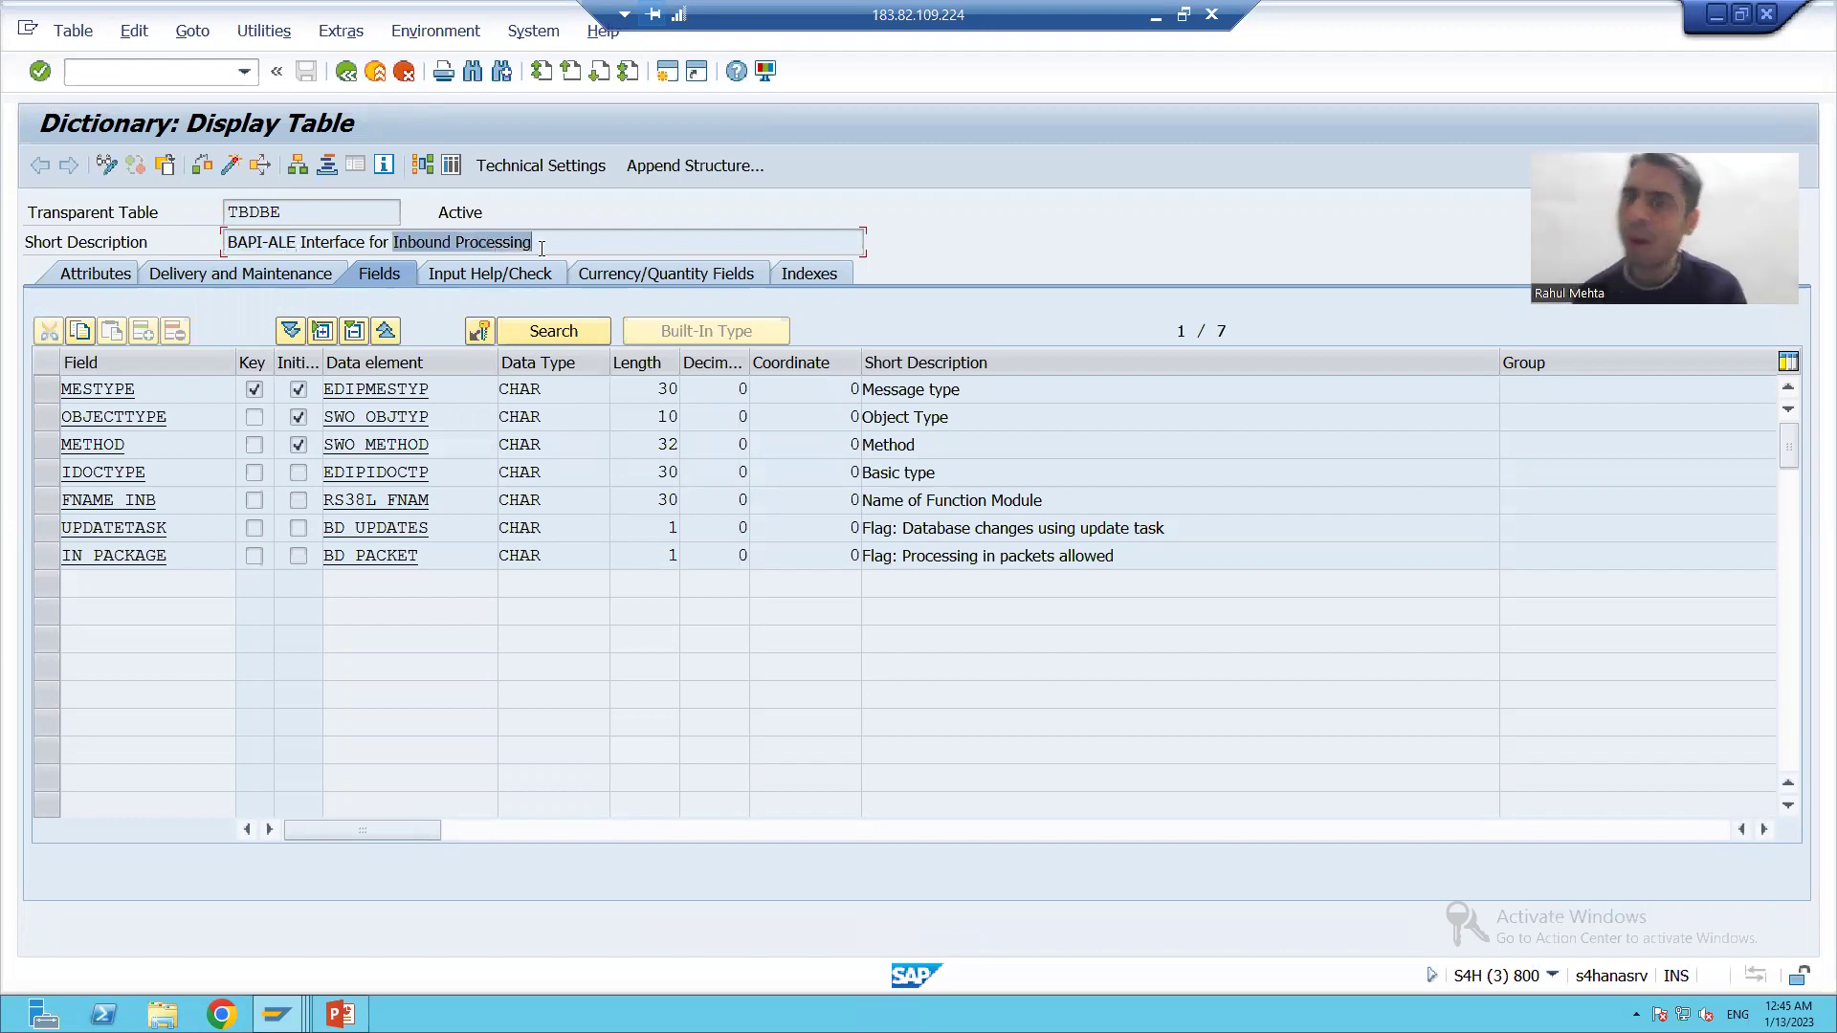
{"action": "left_click", "coordinate": [540, 242]}
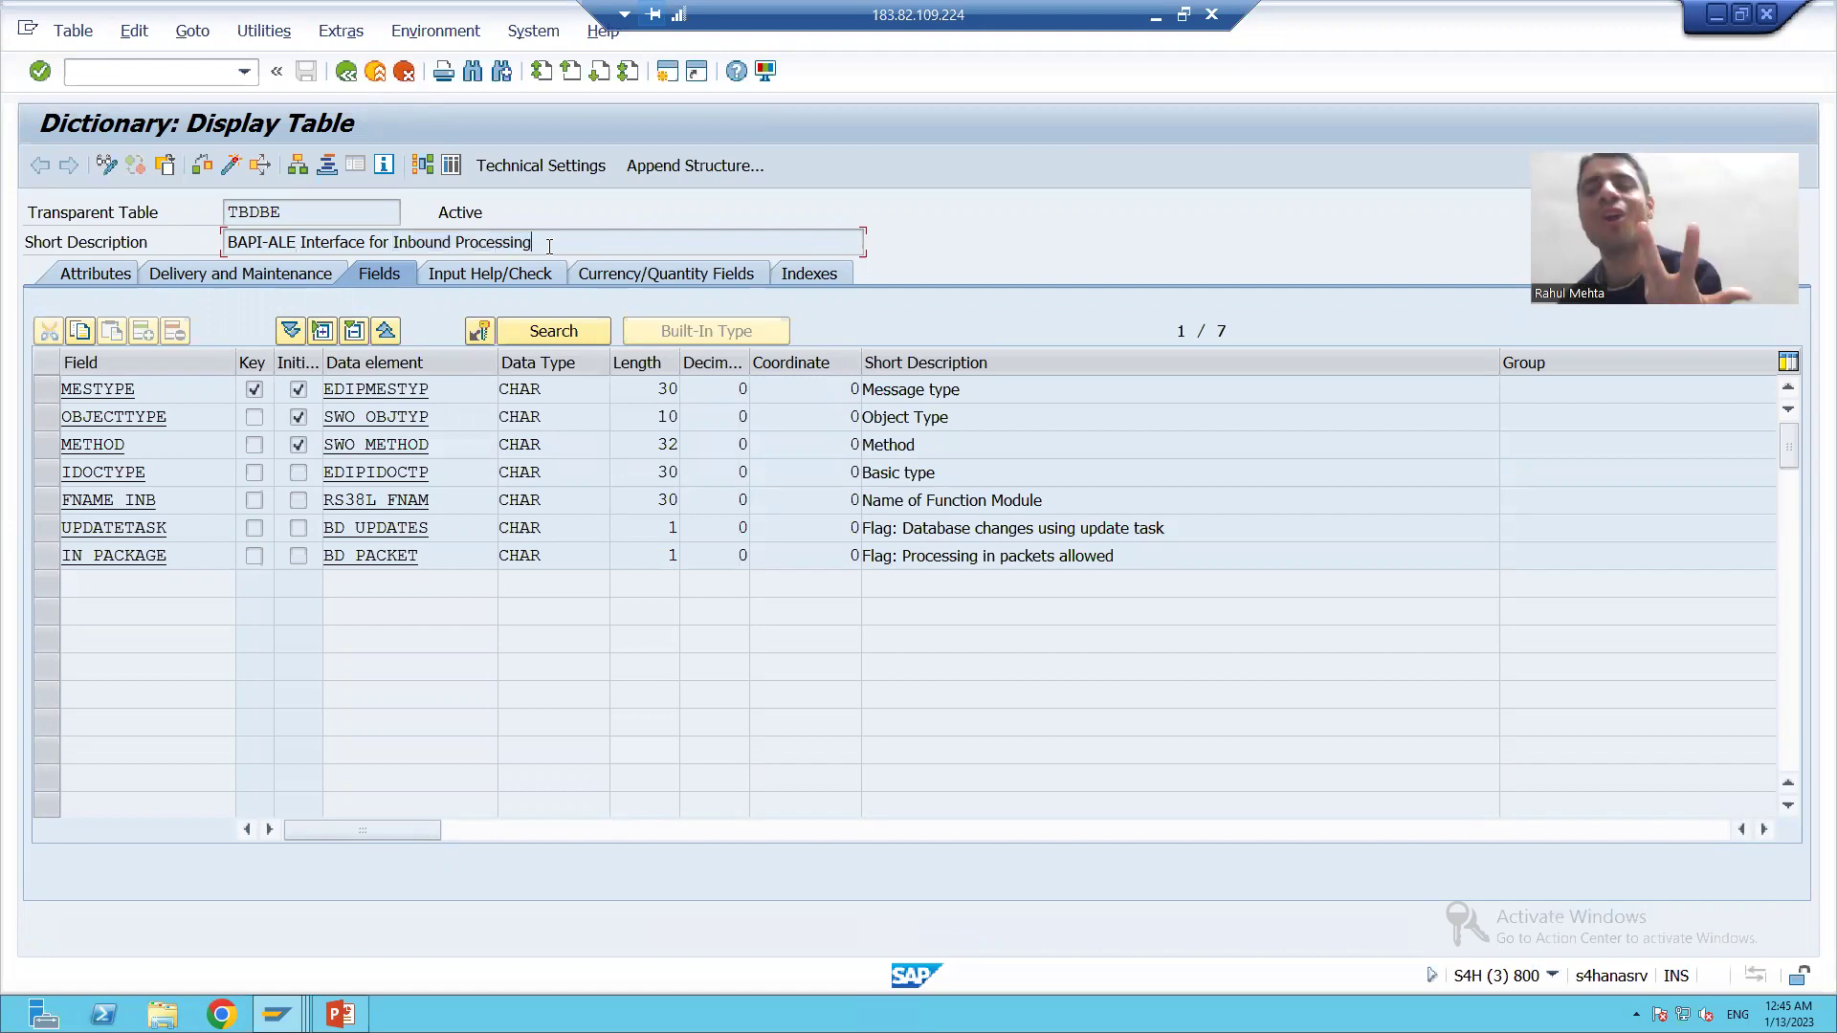
Step: Open the contents of table TBDBE and list the entries for message type ZMT_EMPLOYEE
{"action": "left_click", "coordinate": [452, 166]}
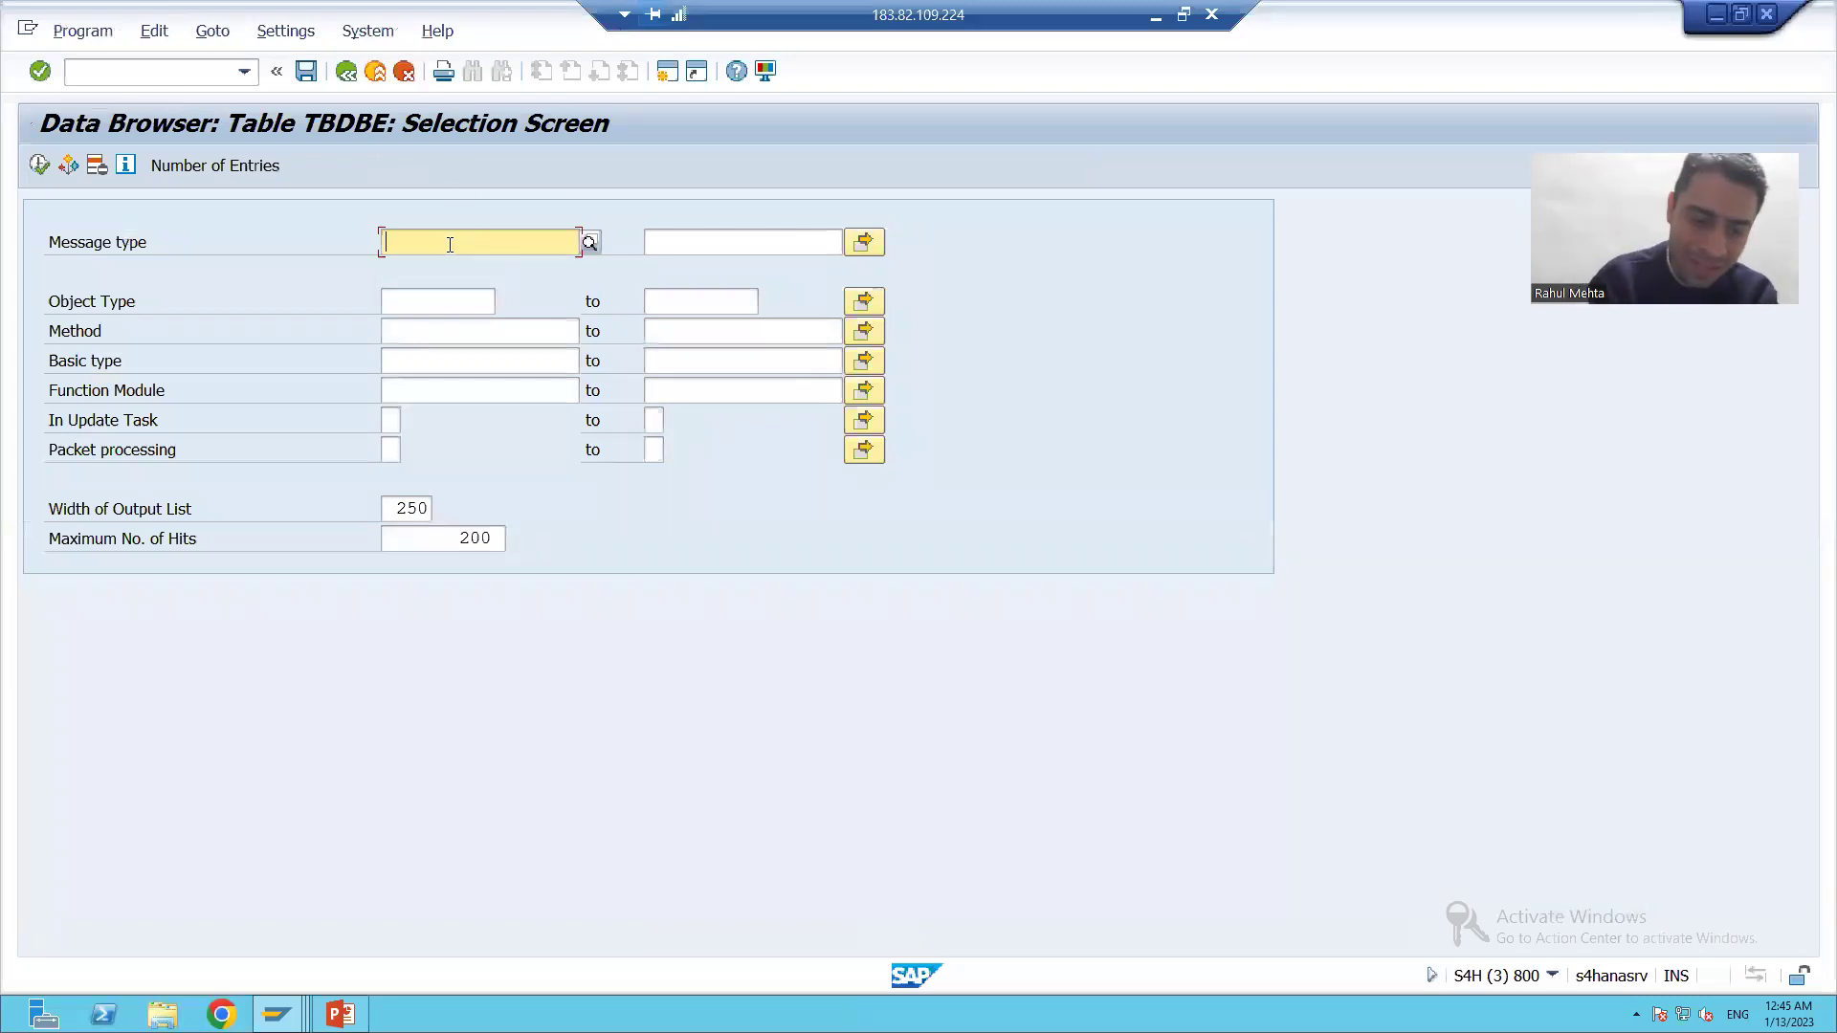
{"action": "type", "text": "ZMT"}
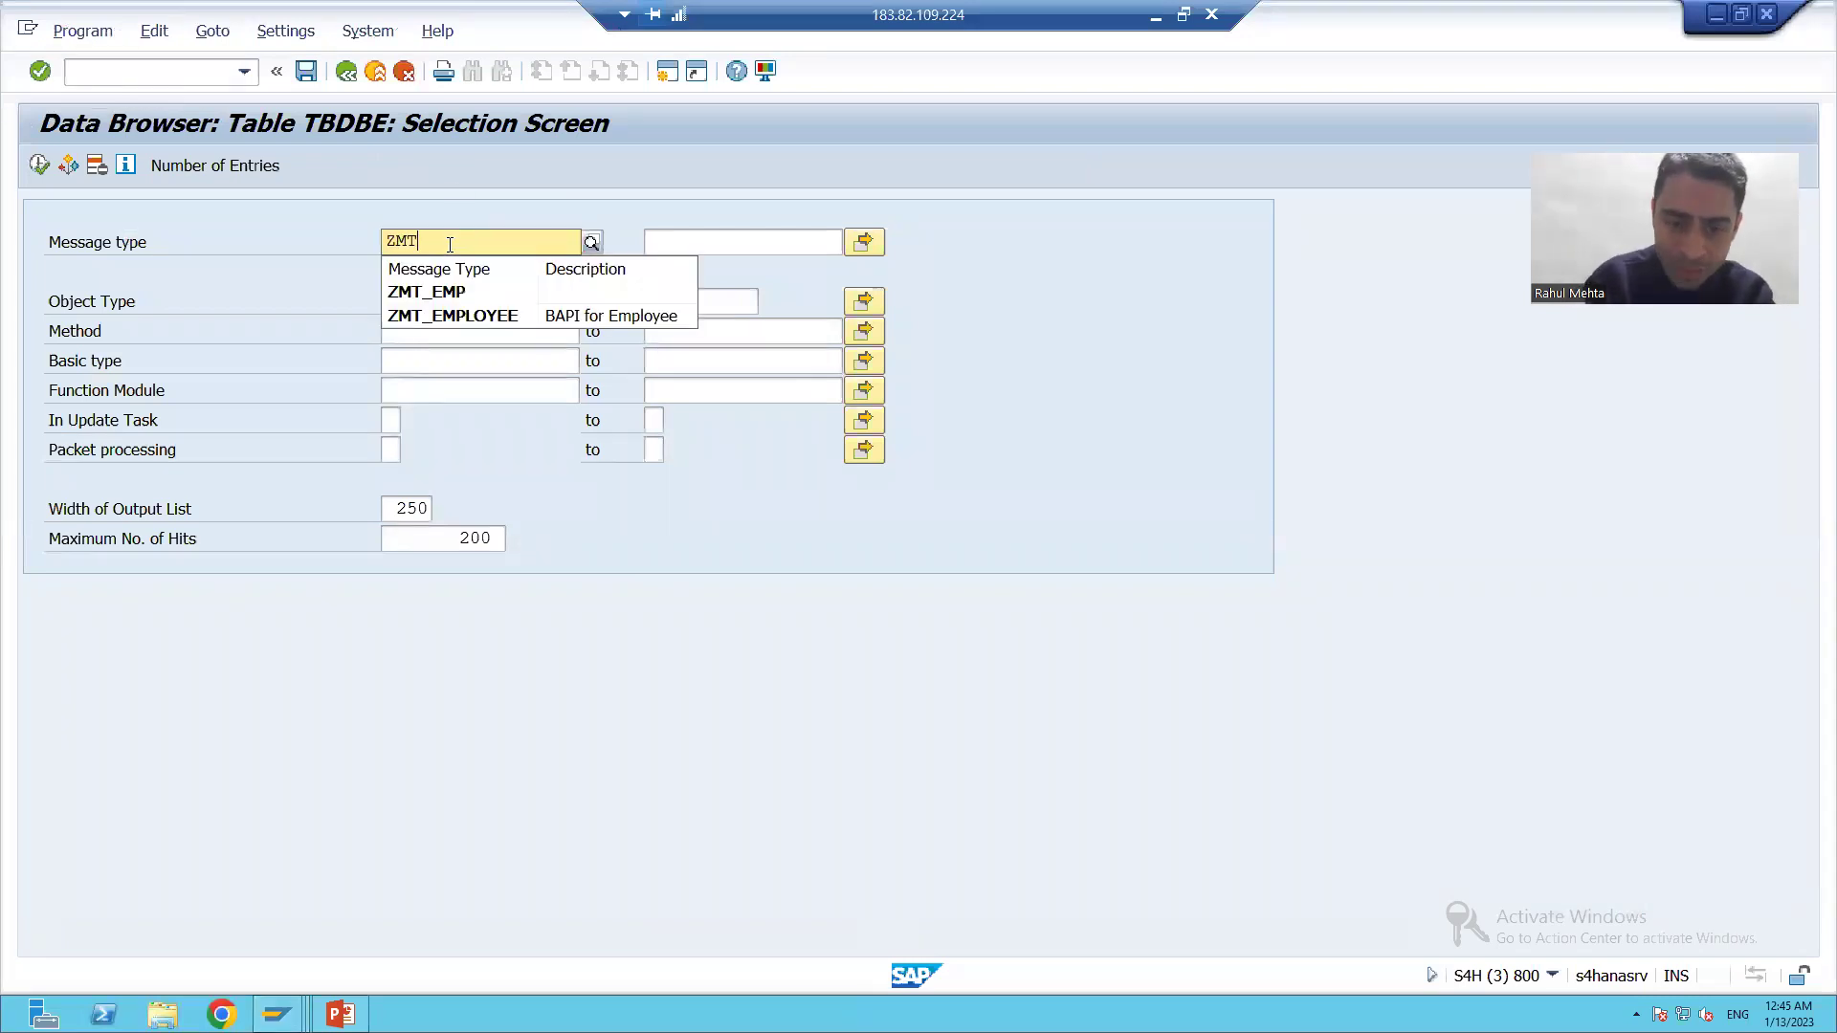
{"action": "type", "text": "_EMPLOEE"}
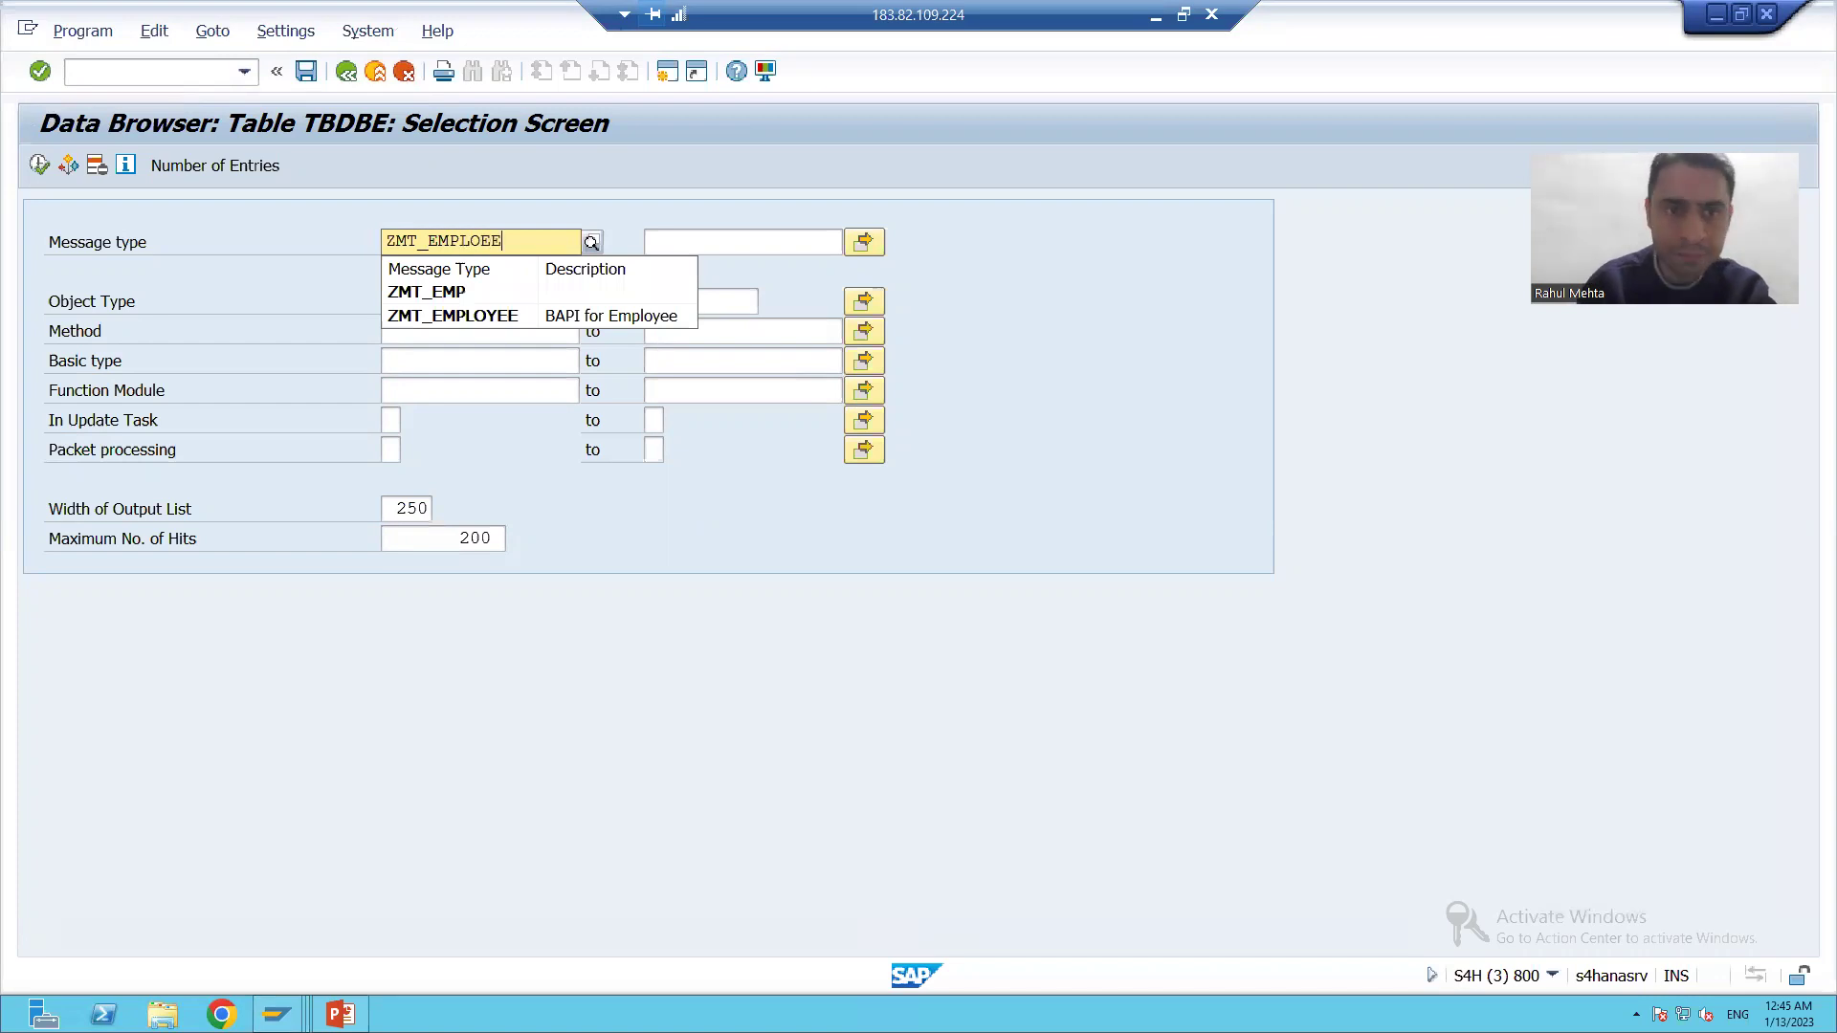
{"action": "left_click", "coordinate": [456, 292]}
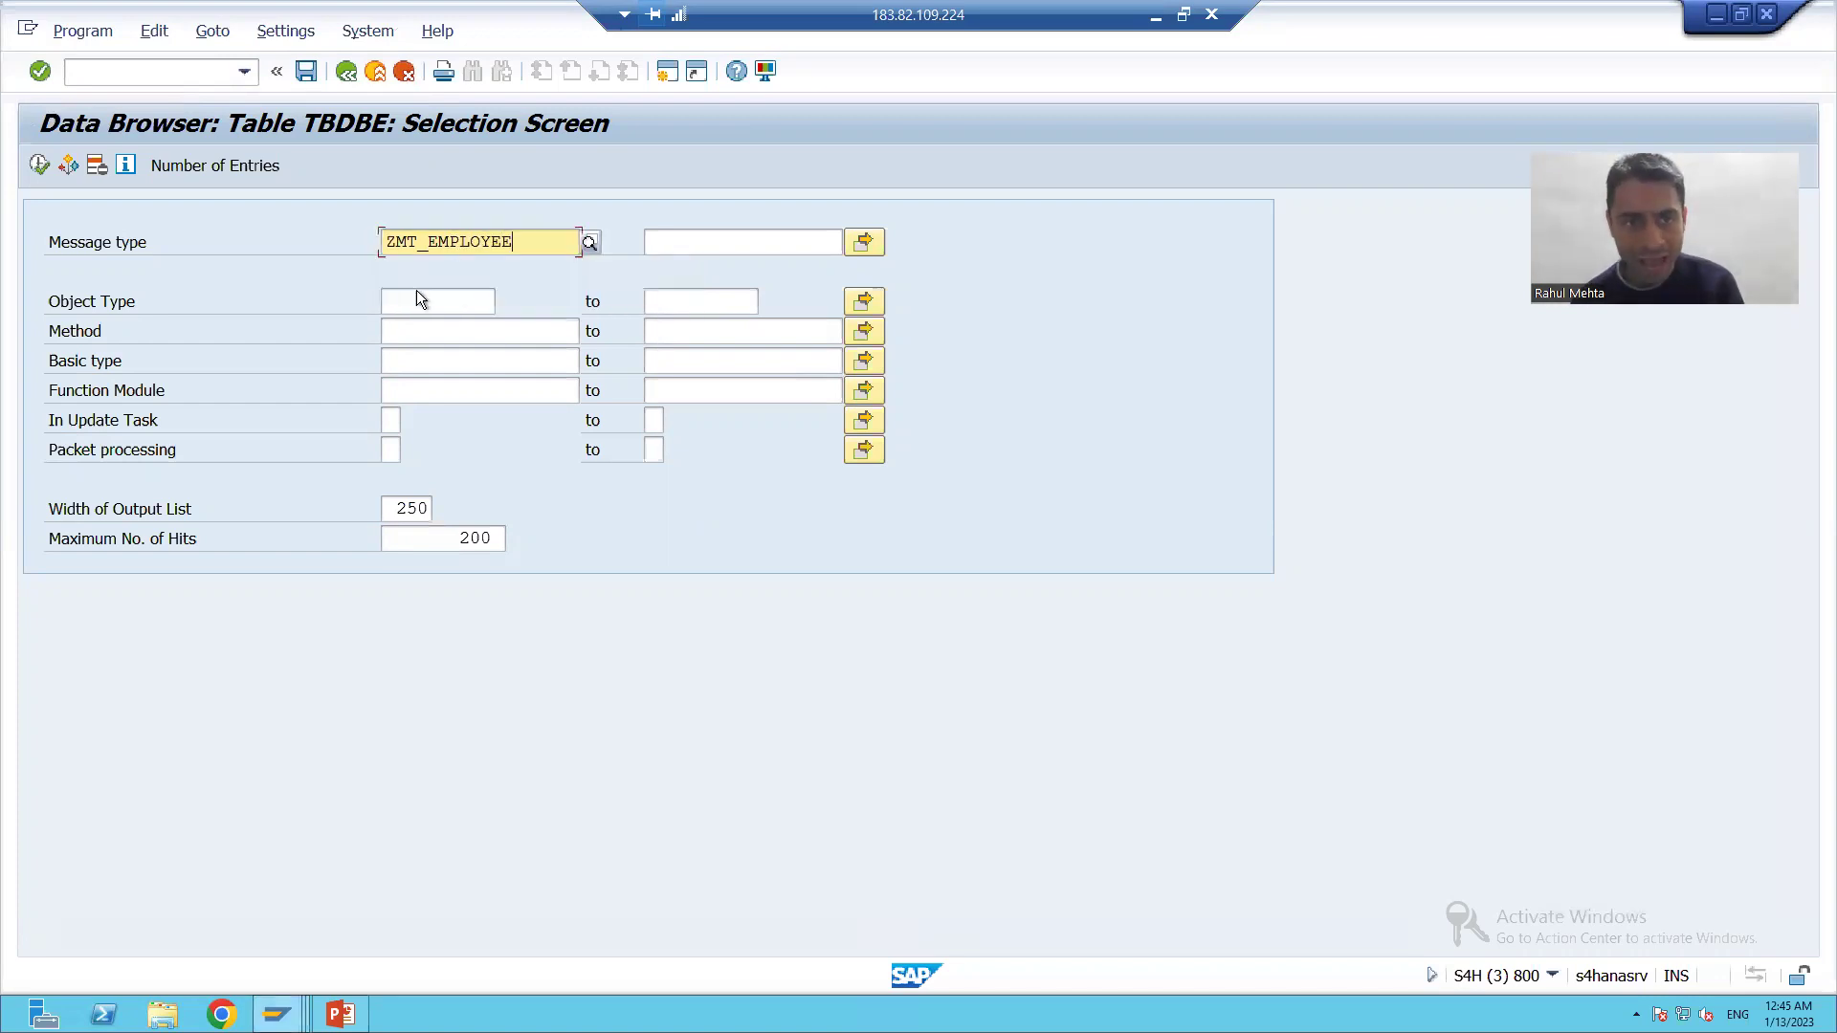
{"action": "left_click", "coordinate": [38, 166]}
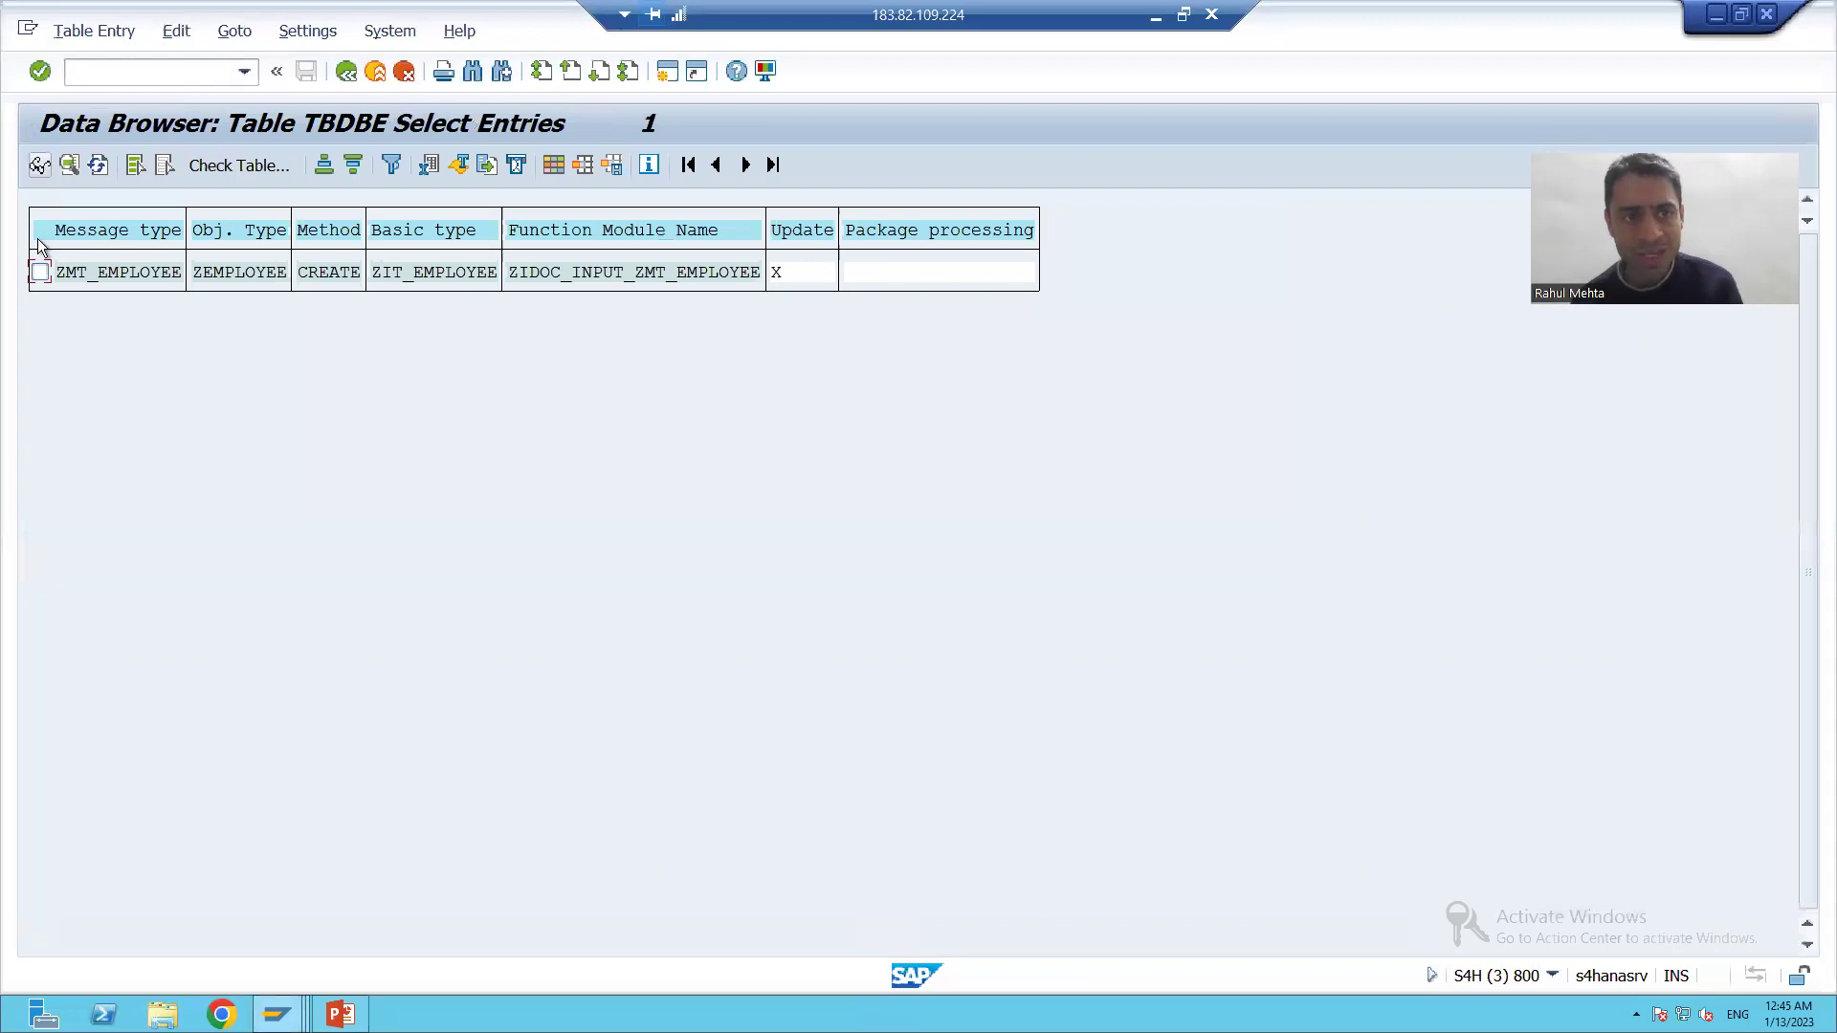
Step: Select the ZMT_EMPLOYEE entry and examine its message type, object type, method, basic type and function module name
{"action": "left_click", "coordinate": [40, 275]}
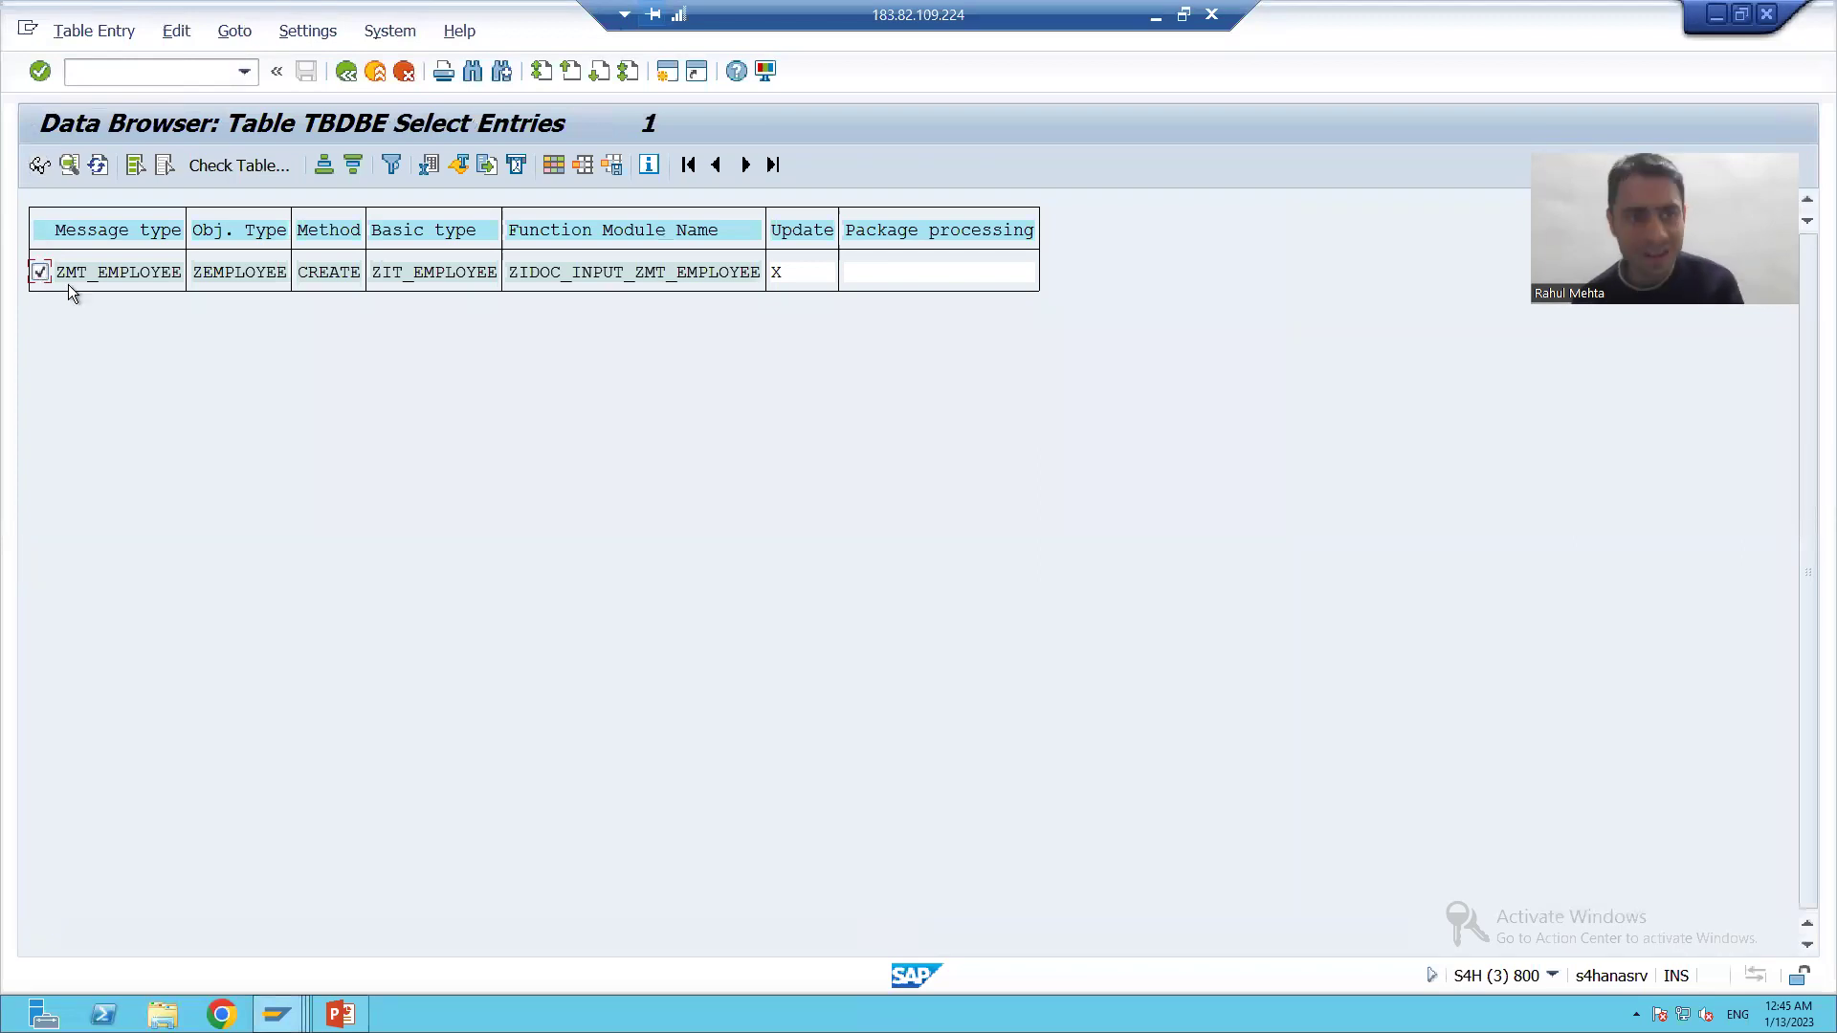
{"action": "left_click_drag", "start_coordinate": [56, 274], "coordinate": [288, 278]}
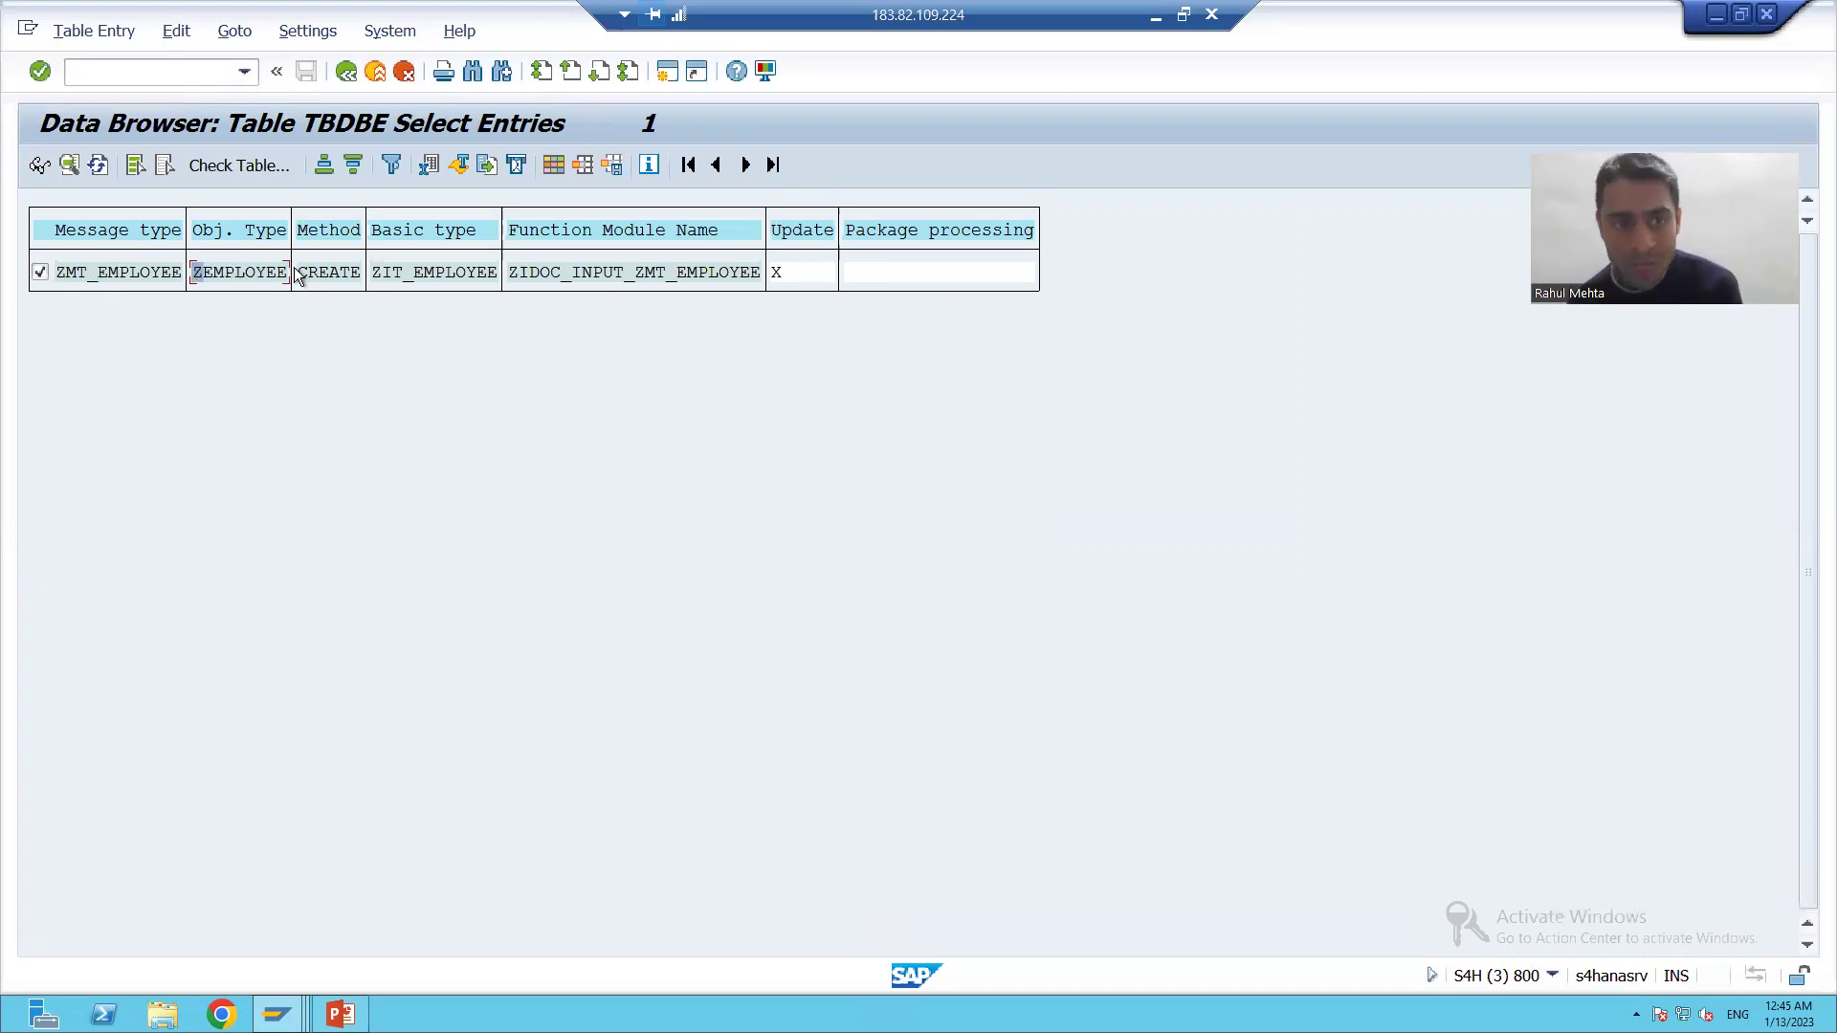
{"action": "double_click", "coordinate": [342, 273]}
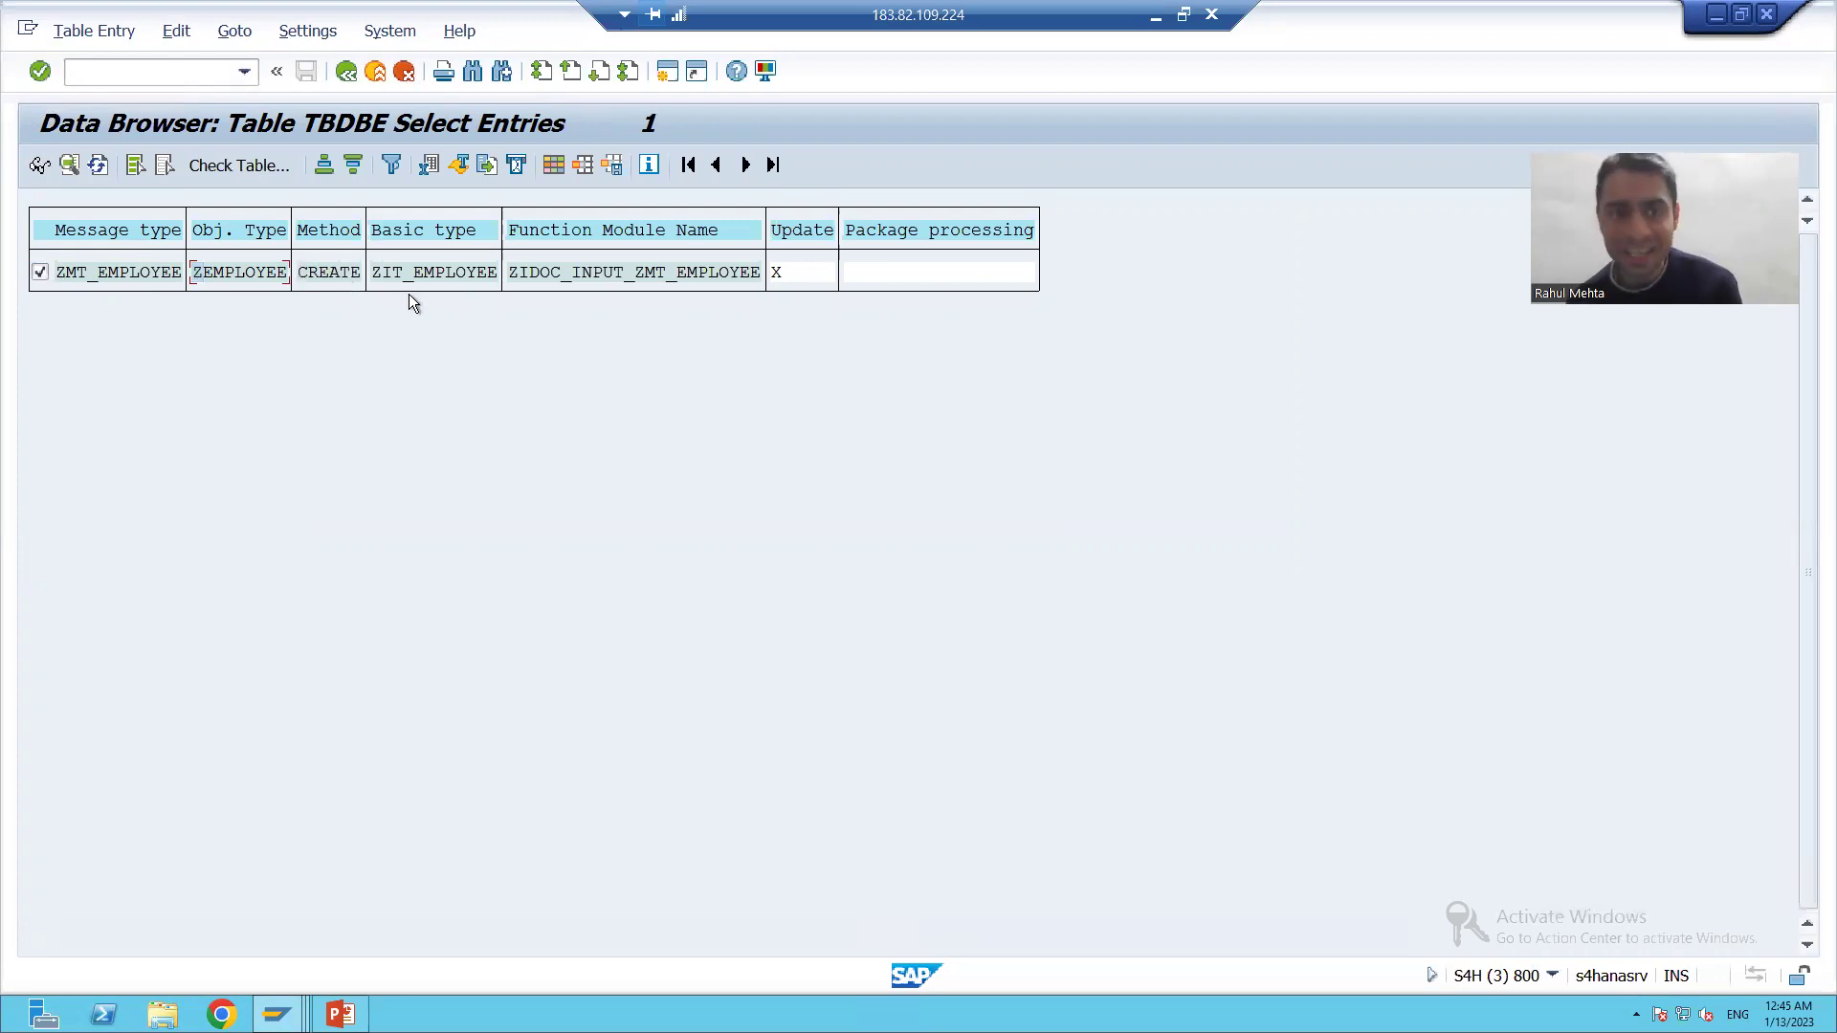
{"action": "left_click_drag", "start_coordinate": [376, 285], "coordinate": [760, 276]}
{"action": "left_click", "coordinate": [758, 274]}
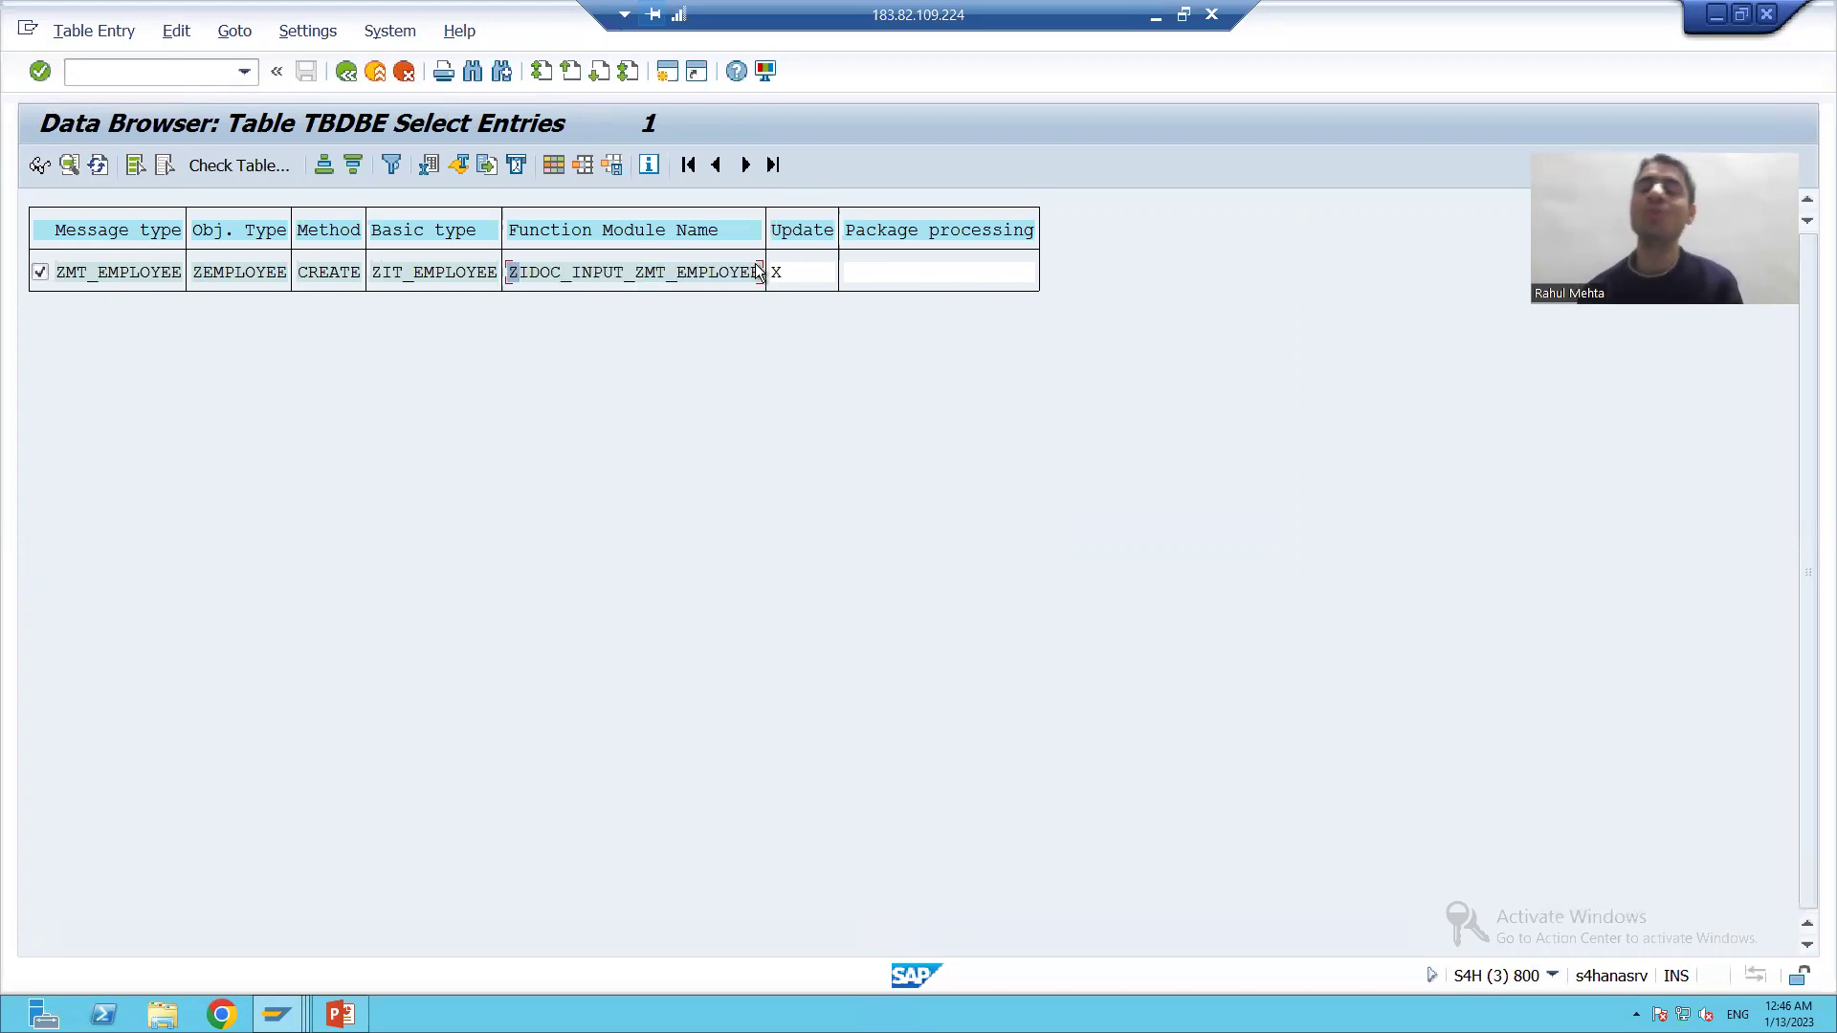